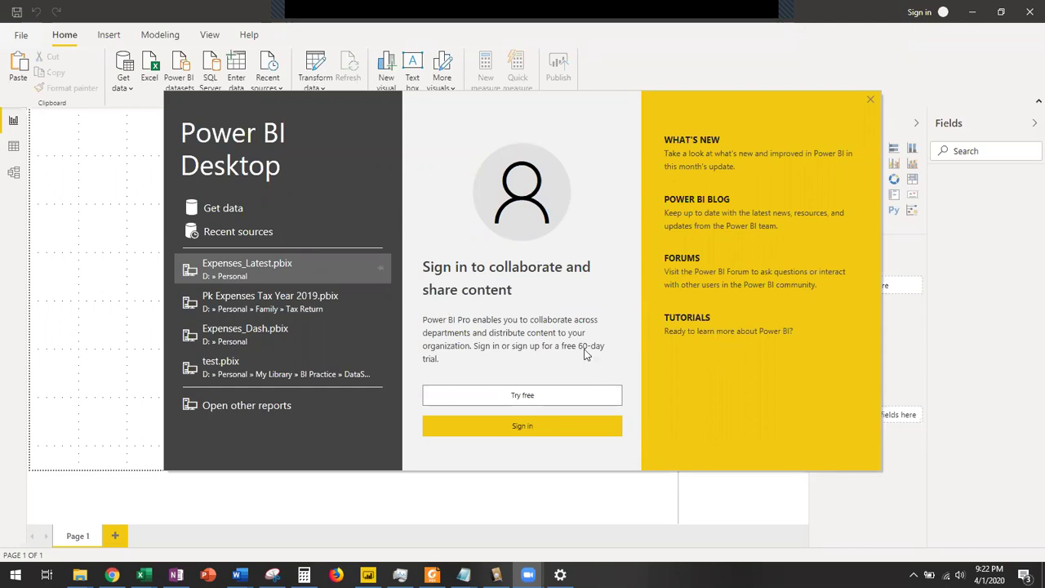
Dismiss the Power BI start screen and switch to the COVID-19 folder in File Explorer
click(870, 101)
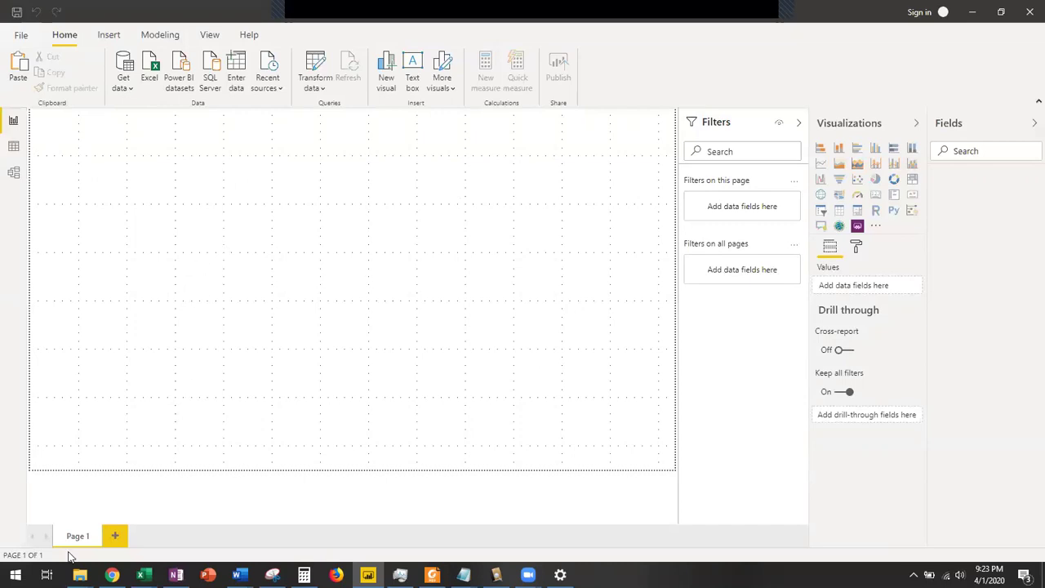
mouse_move(68, 580)
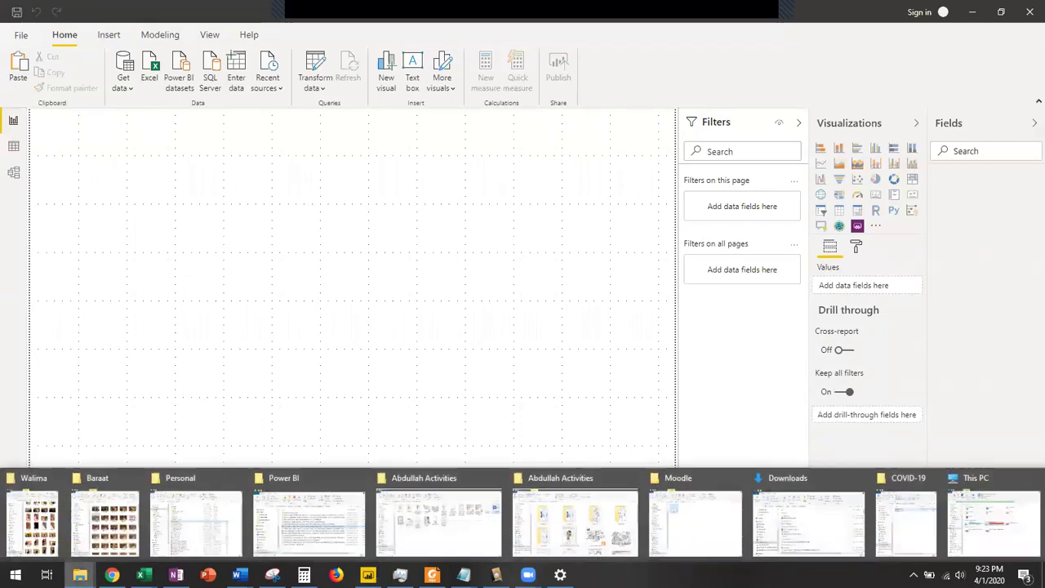
click(931, 510)
click(339, 292)
Sort the folder's files by name in ascending order and open full_data.csv in Excel
click(275, 176)
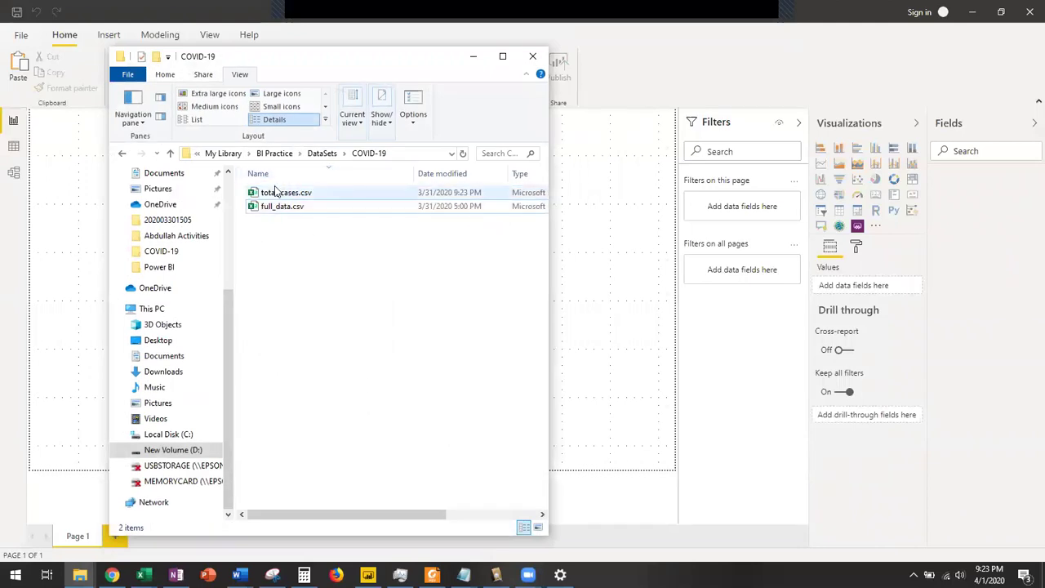
click(282, 176)
click(286, 207)
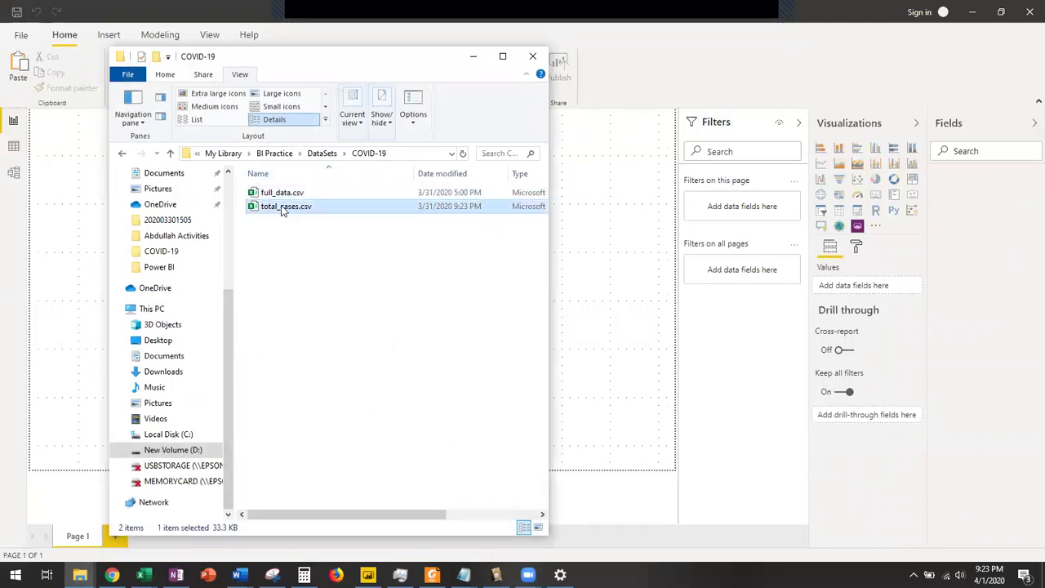
click(288, 196)
right_click(287, 197)
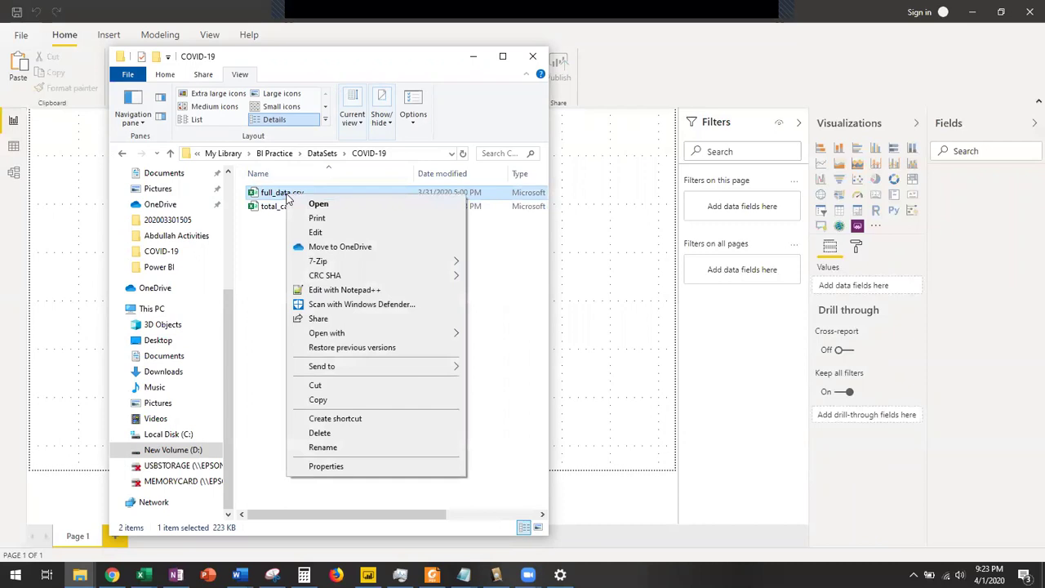
click(315, 203)
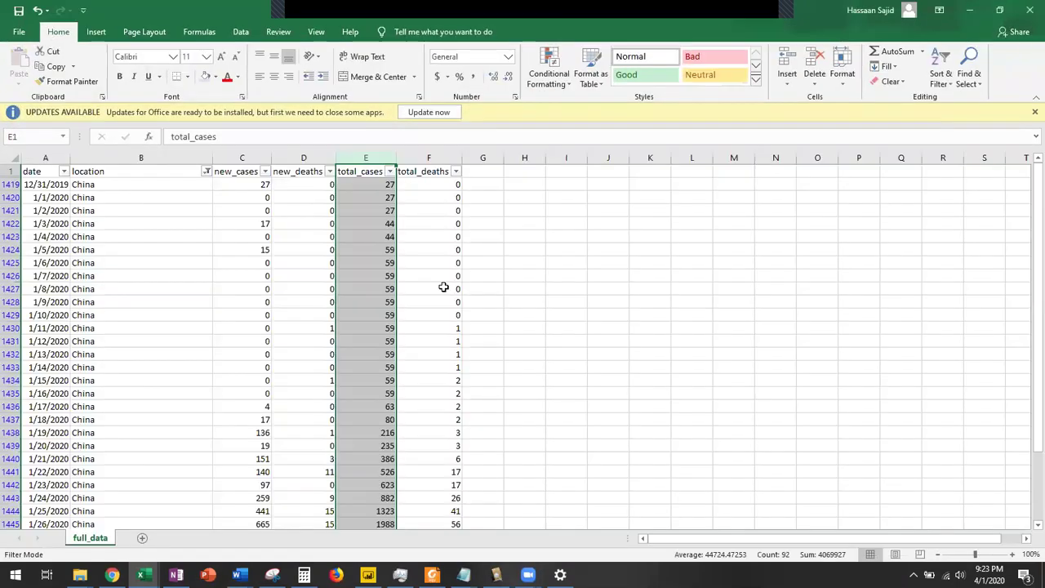
Reset the location column's filter to select all locations
click(422, 294)
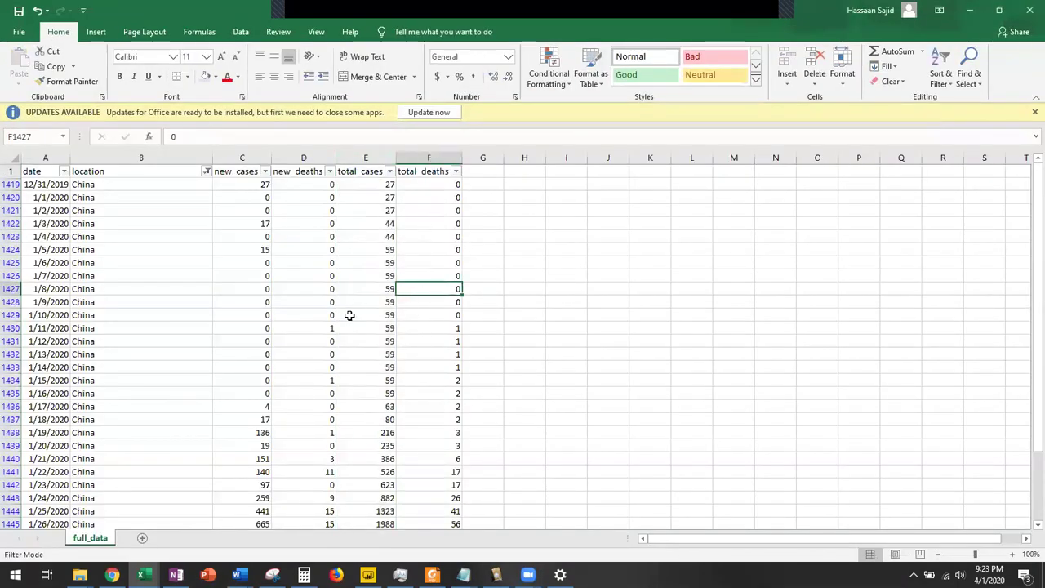
click(92, 223)
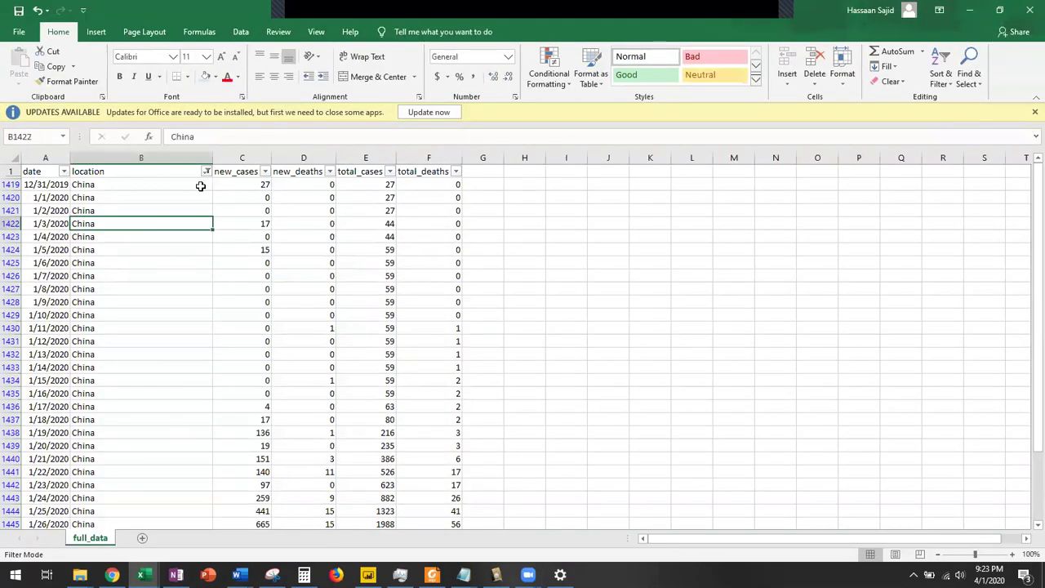
click(207, 171)
click(88, 297)
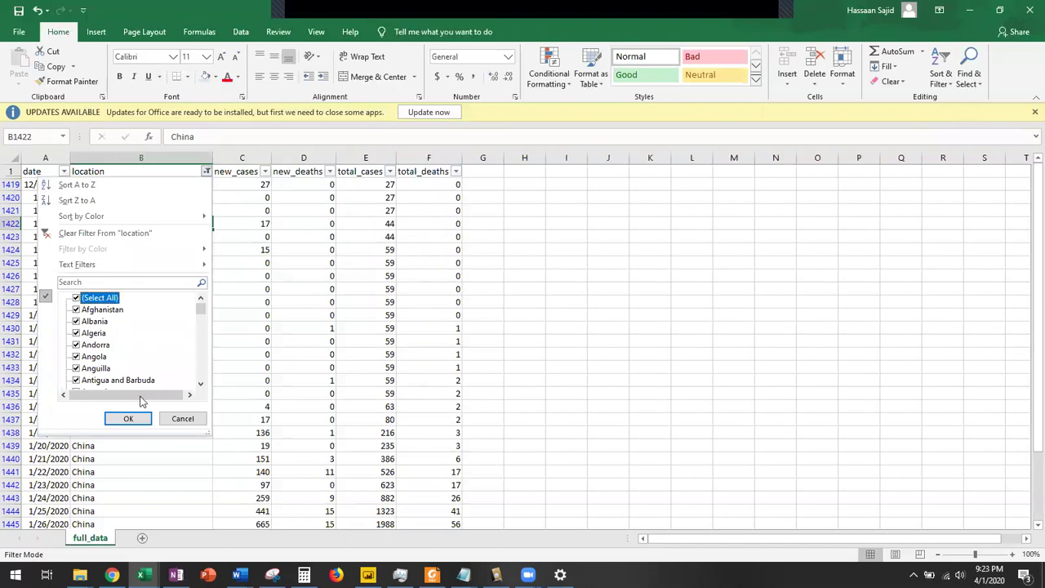
click(129, 418)
click(120, 187)
Examine the new_cases, new_deaths, total_cases and total_deaths columns and the list of locations available for filtering
drag(238, 158, 445, 168)
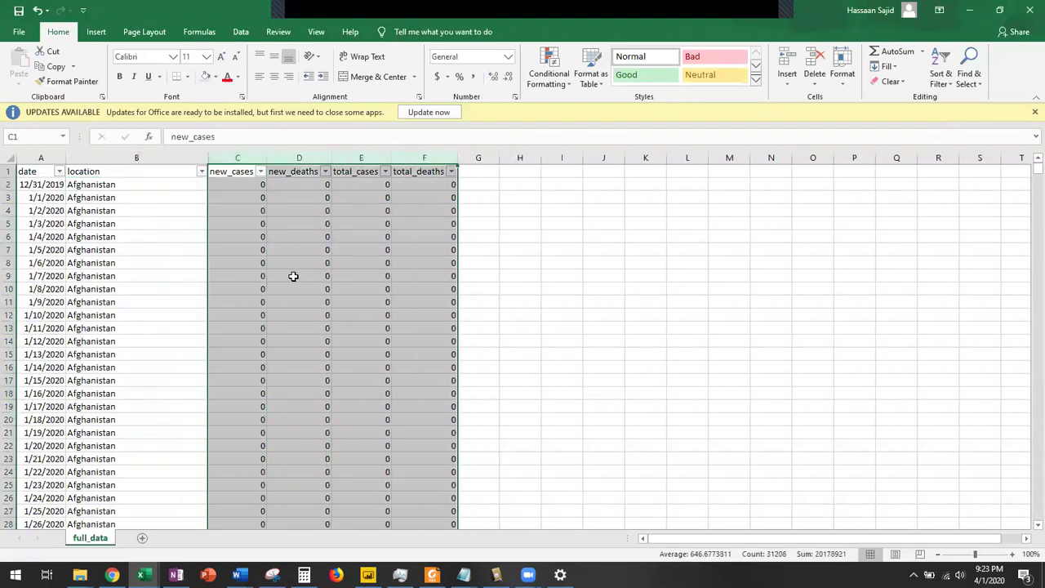
click(237, 172)
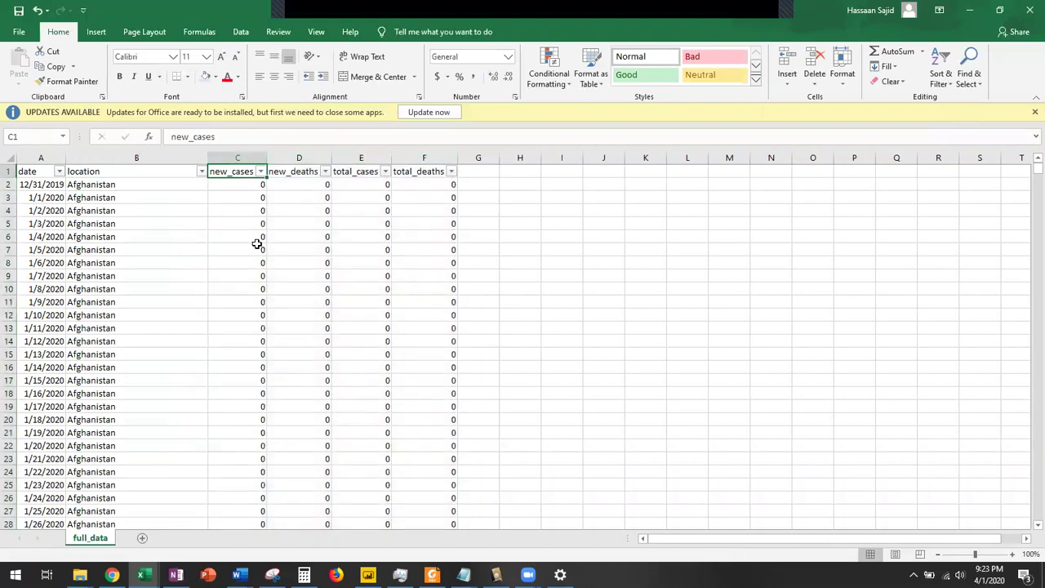
drag(237, 170, 417, 171)
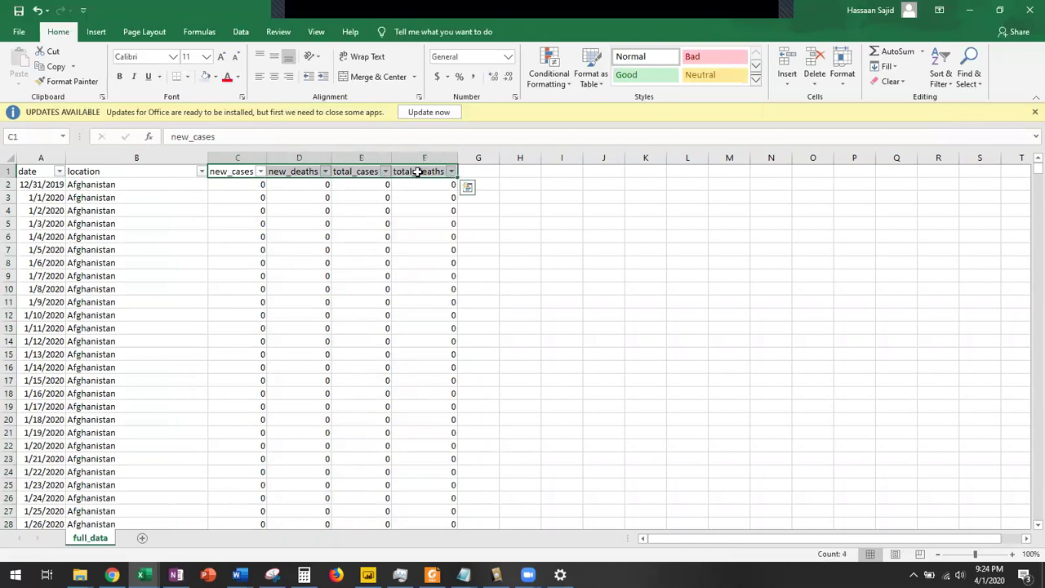
click(396, 209)
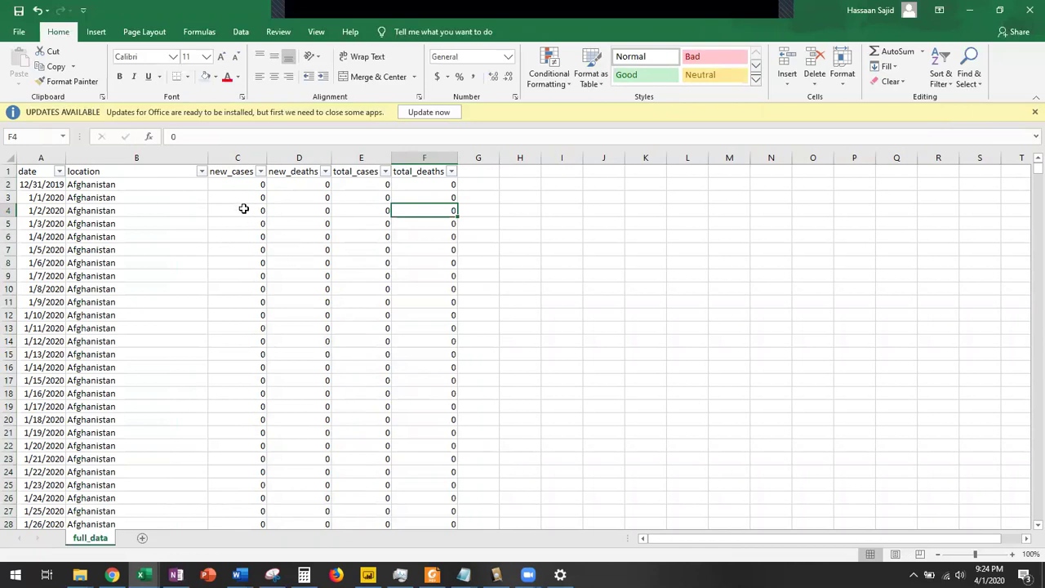
click(201, 173)
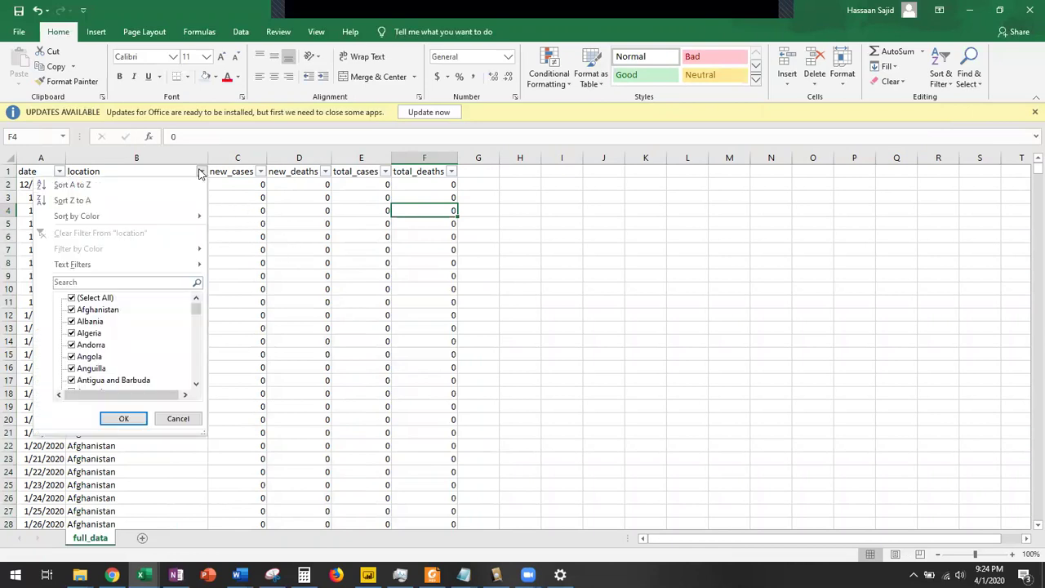
click(313, 250)
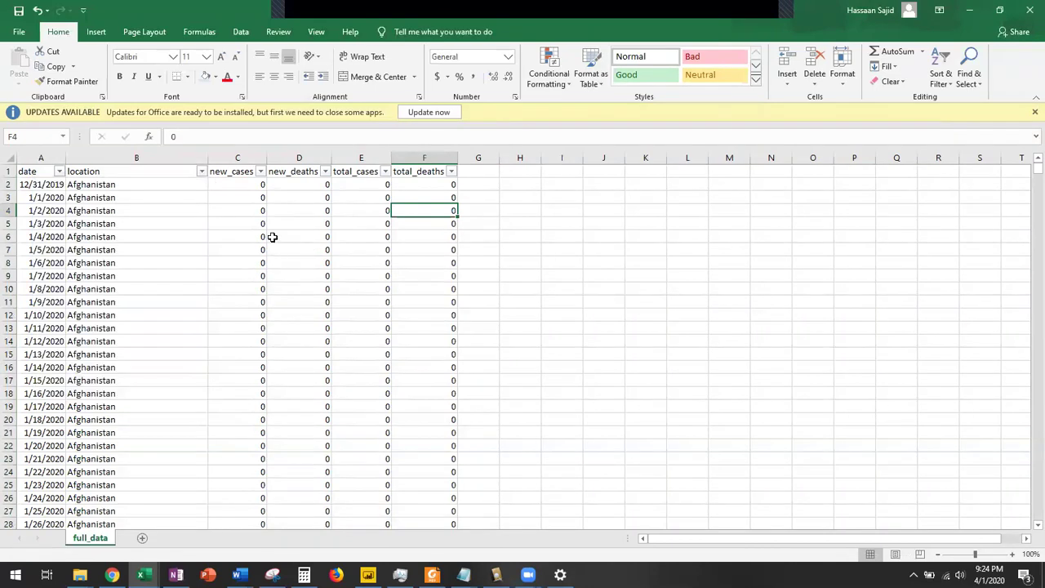
drag(238, 171, 438, 176)
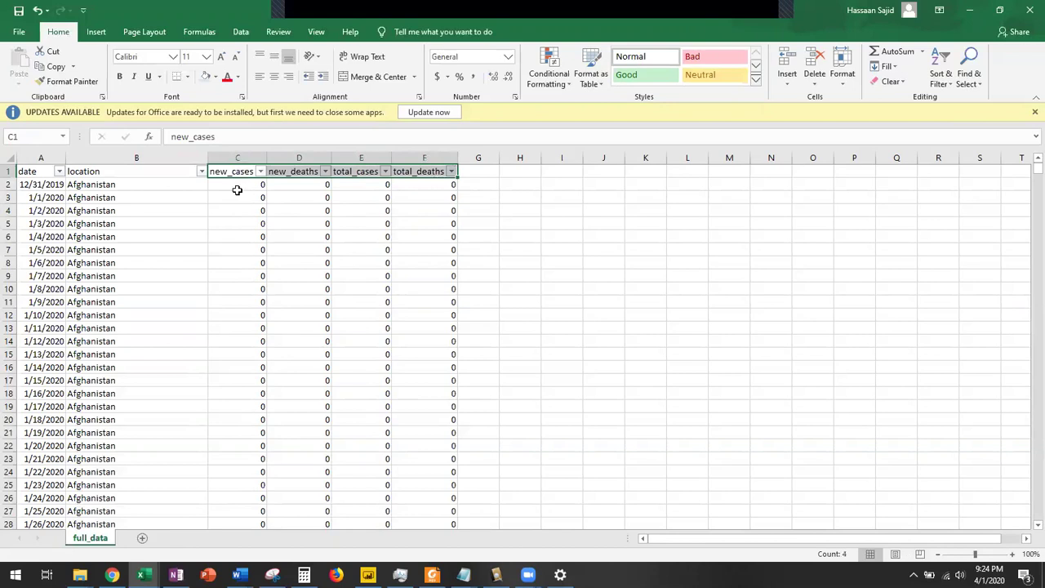
click(243, 215)
click(240, 171)
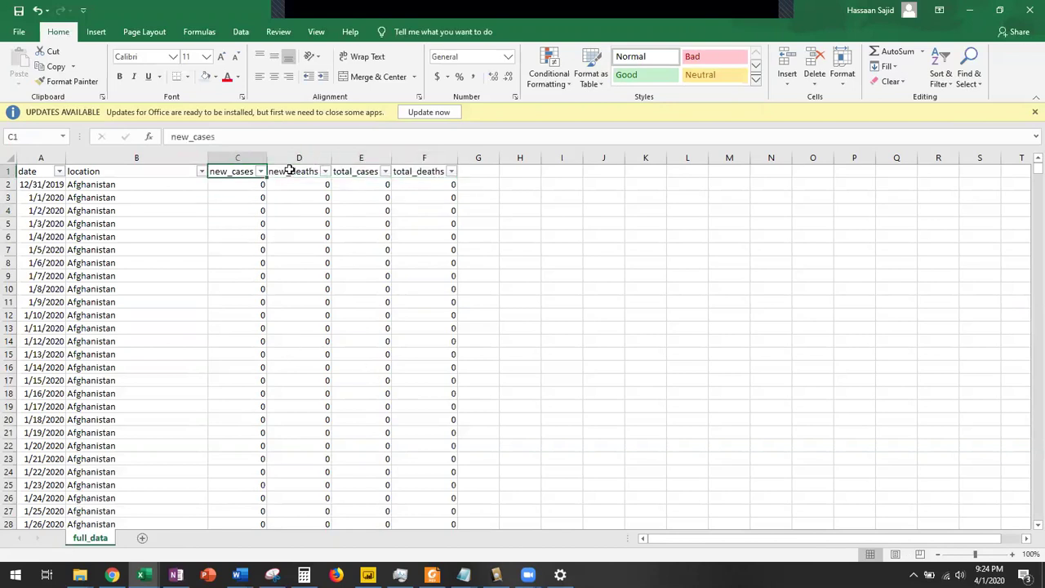
click(302, 170)
click(353, 169)
click(423, 175)
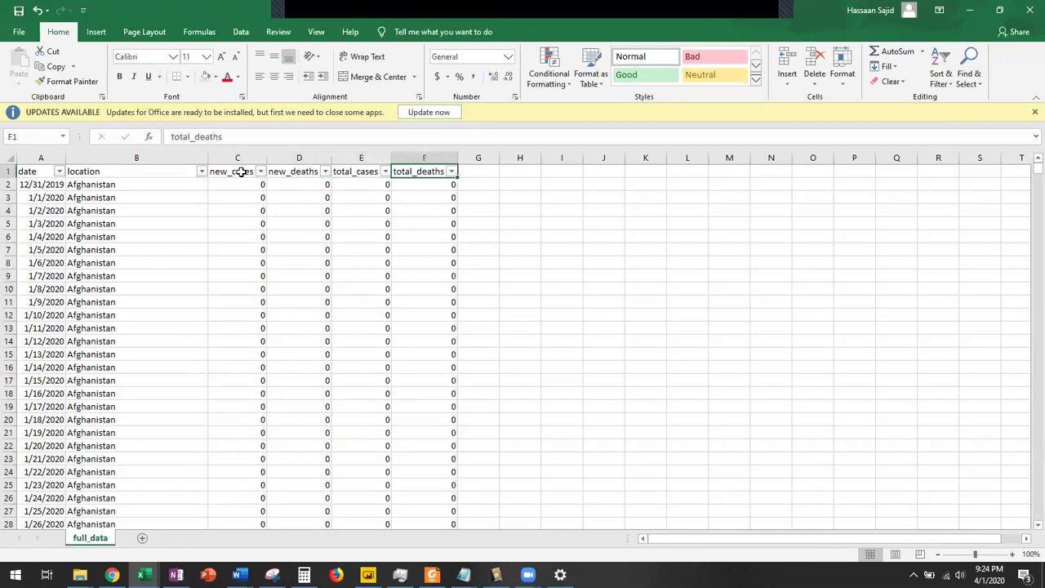
Fill the header cells from new_cases through total_deaths (C1:F1) with yellow
drag(240, 170, 414, 175)
click(216, 77)
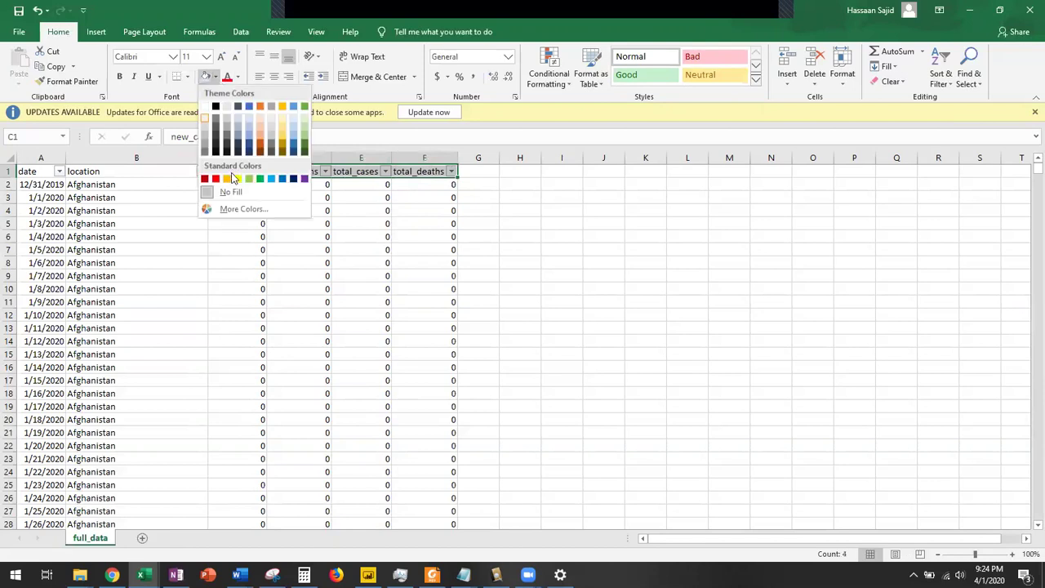
click(237, 177)
List the terms measures, facts, key figures, metrics and KPIs down cells I3 to I7
click(576, 198)
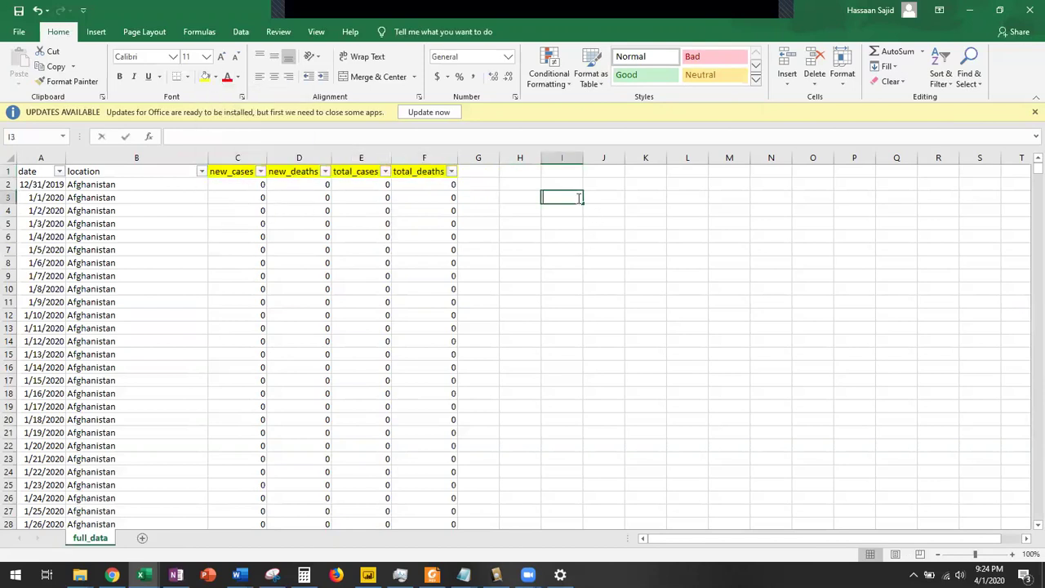
text(measure)
key(Return)
text(fac)
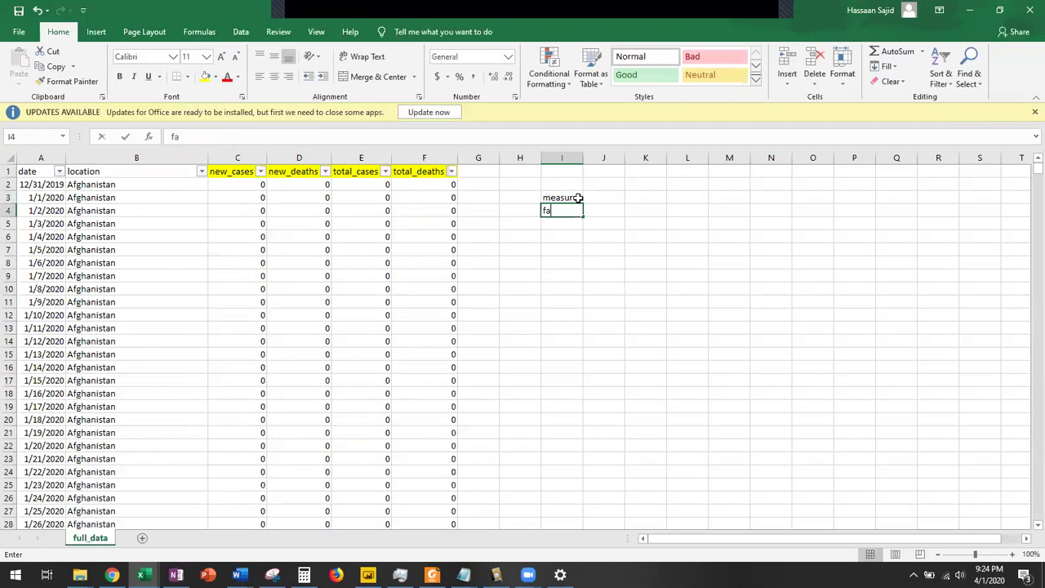
key(Return)
text(key figures)
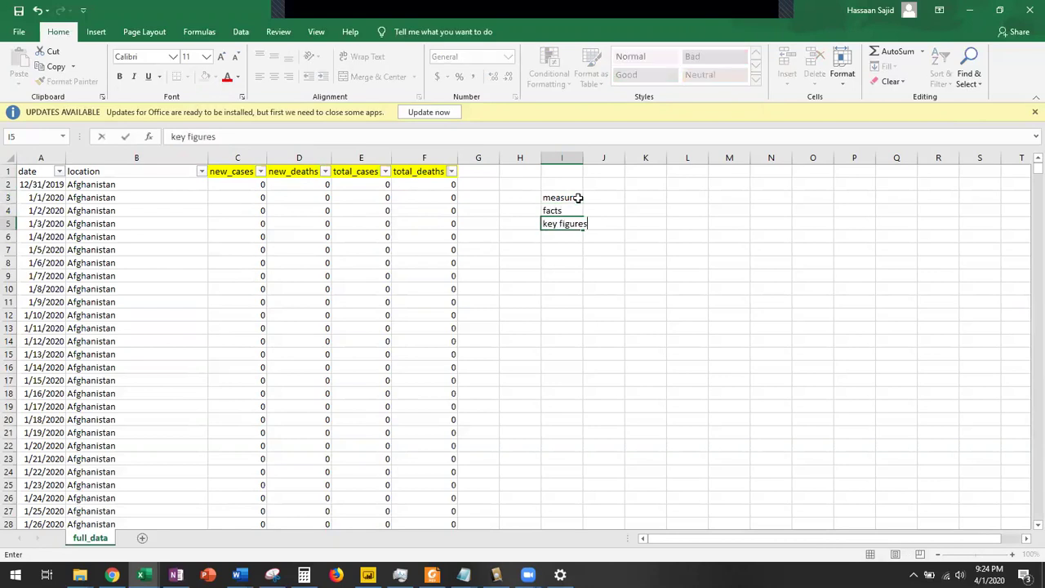
key(Return)
text(metrics)
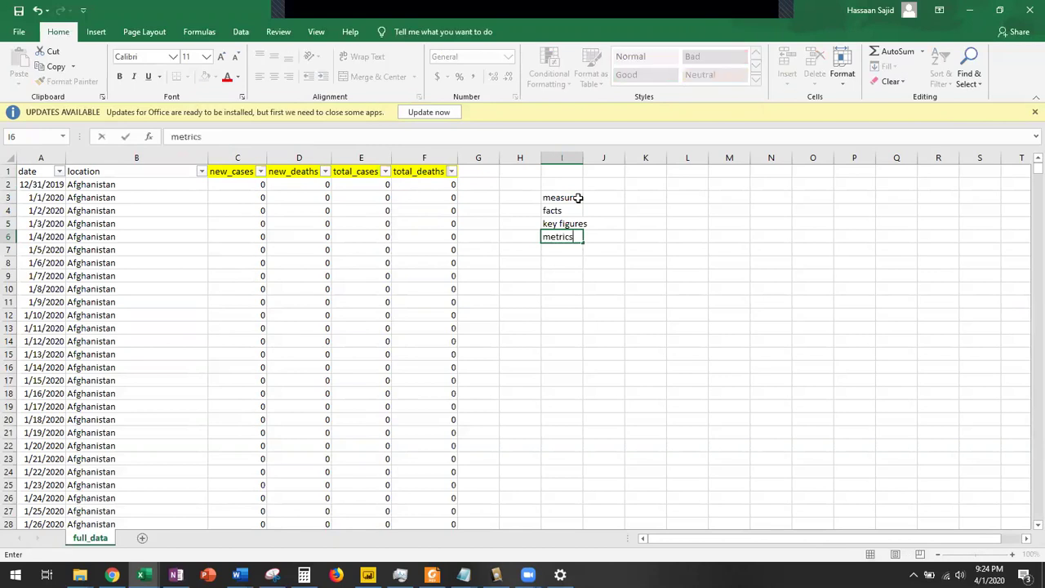
key(Return)
text(KPI)
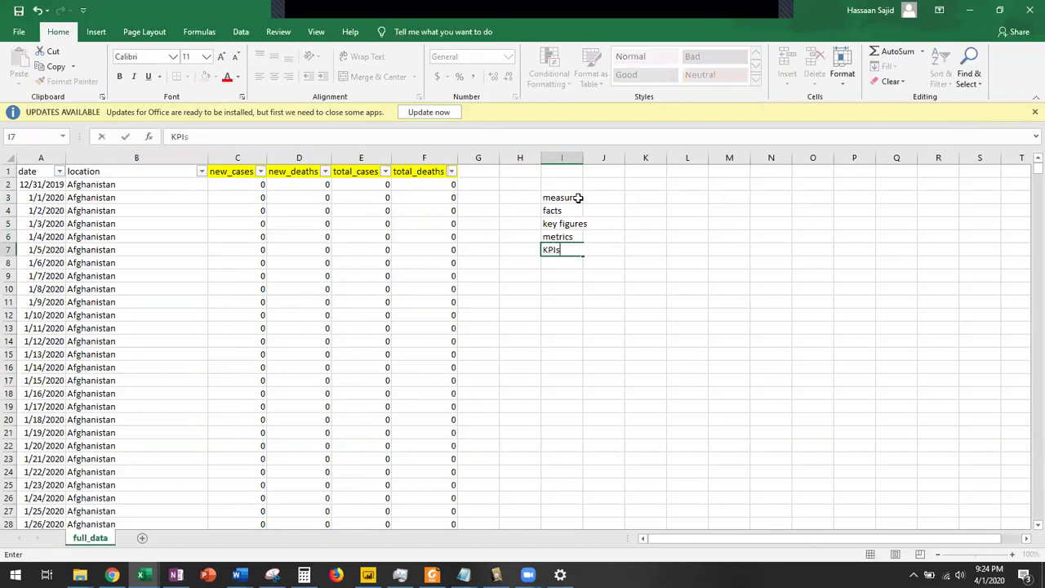
text(s)
Spell out KPIs as "key performance indicators" in cell J7
key(Tab)
text(key)
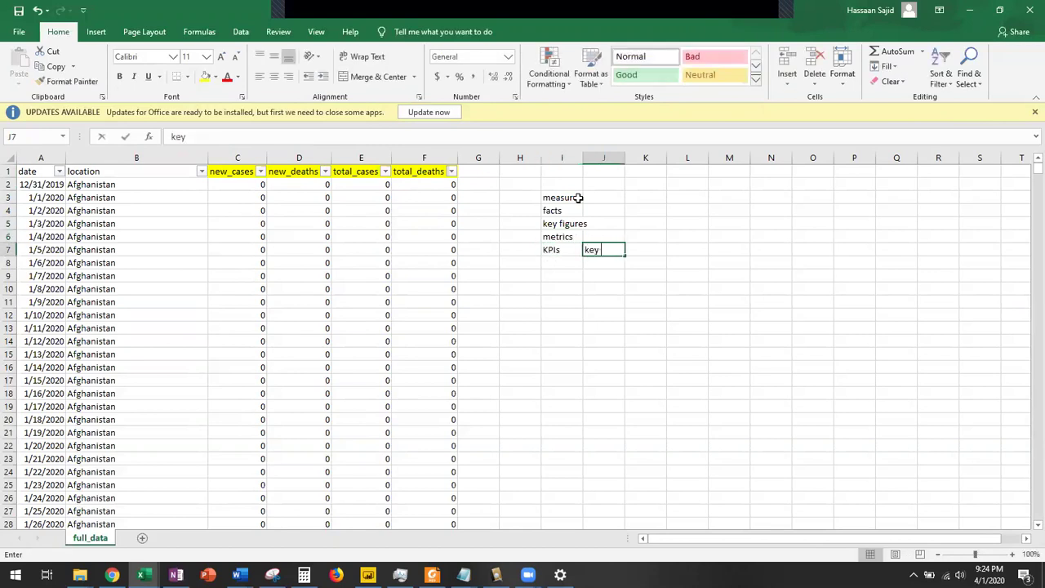
text( performance ind)
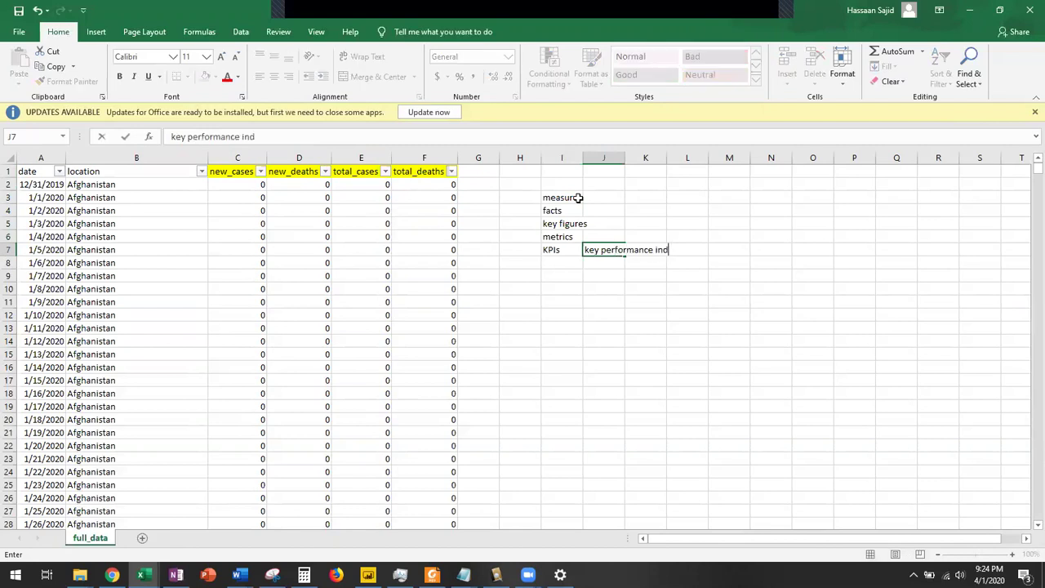
text(icators)
key(Return)
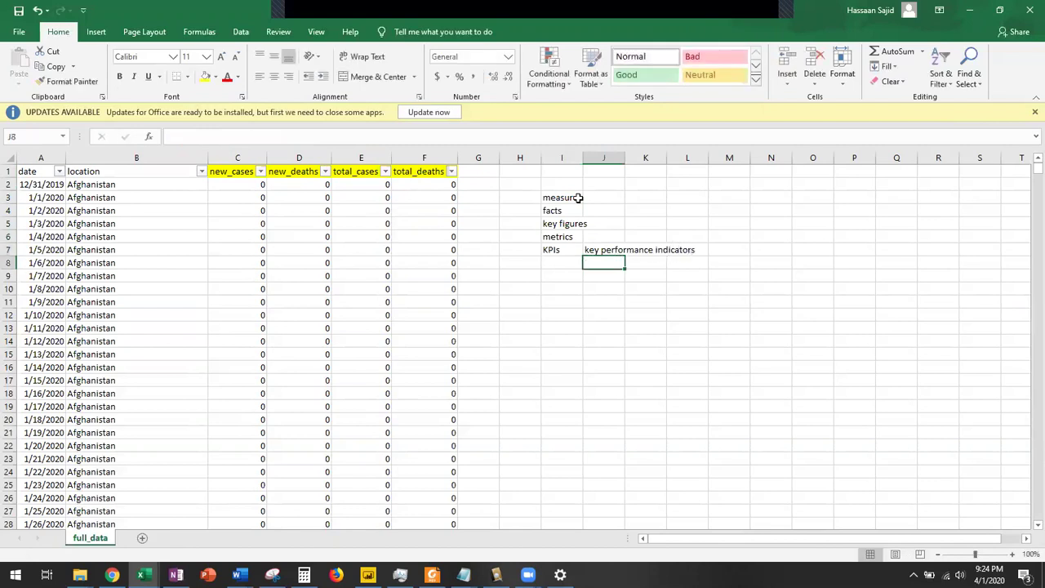
Fill the list of measure terms in I3:J7 with the same yellow as the numeric headers
drag(577, 197, 611, 250)
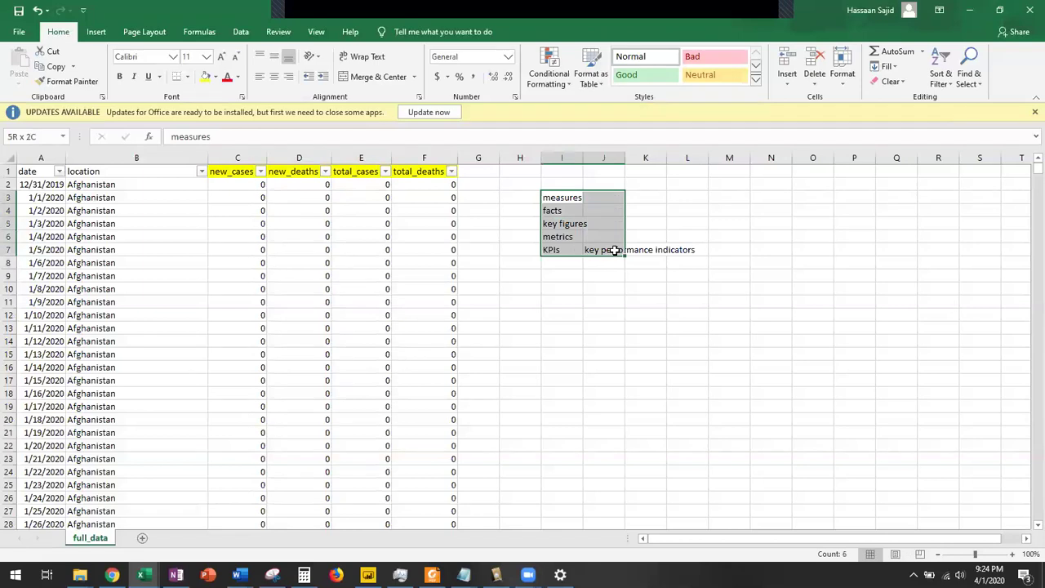
click(205, 76)
click(568, 291)
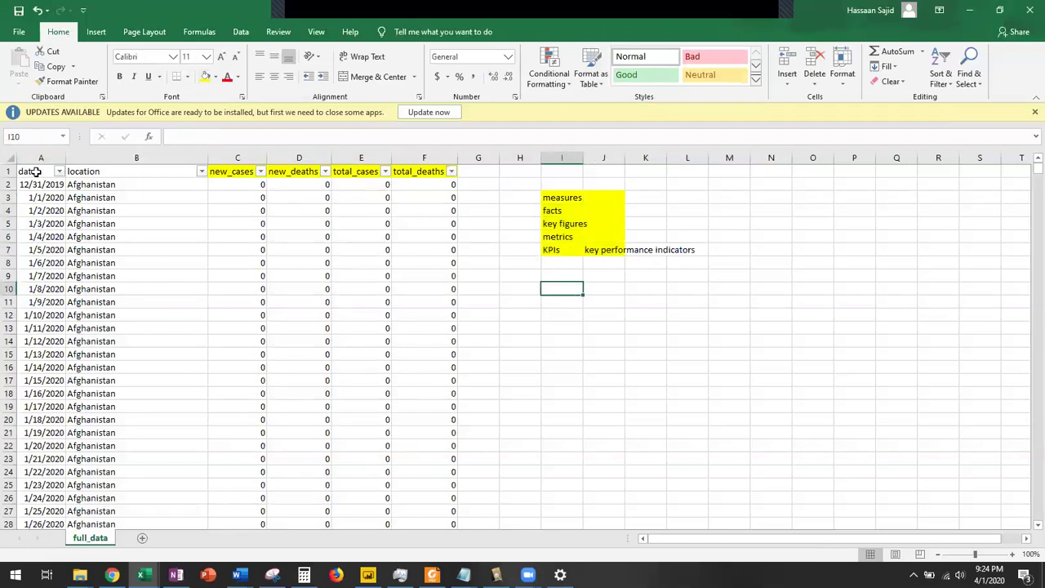
Fill the date and location header cells (A1:B1) with light blue
drag(36, 172, 81, 171)
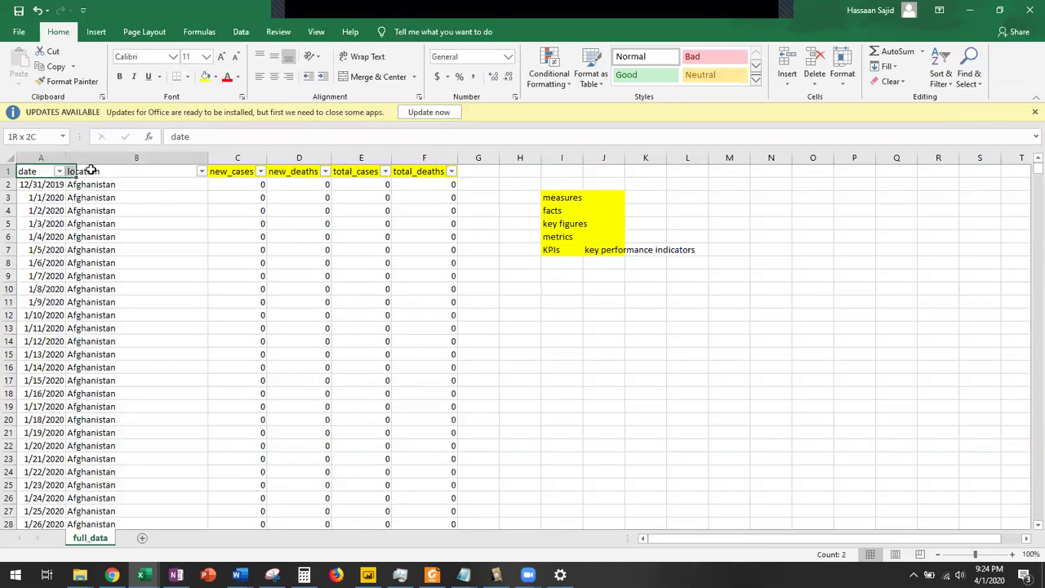
click(216, 77)
click(252, 133)
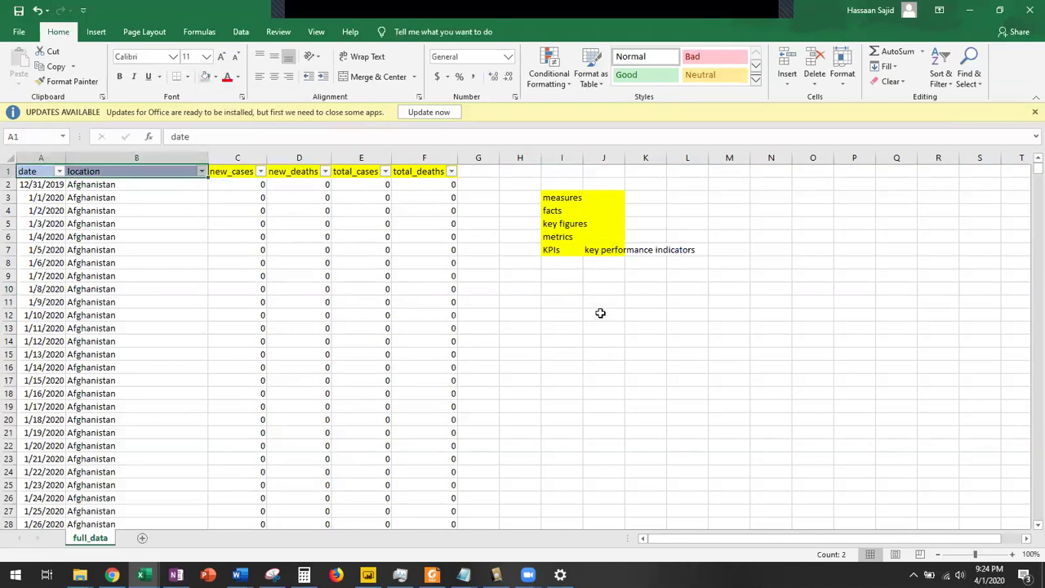
List the terms dimension, attribute and characteristics down cells I11 to I13
click(575, 301)
text(dimension)
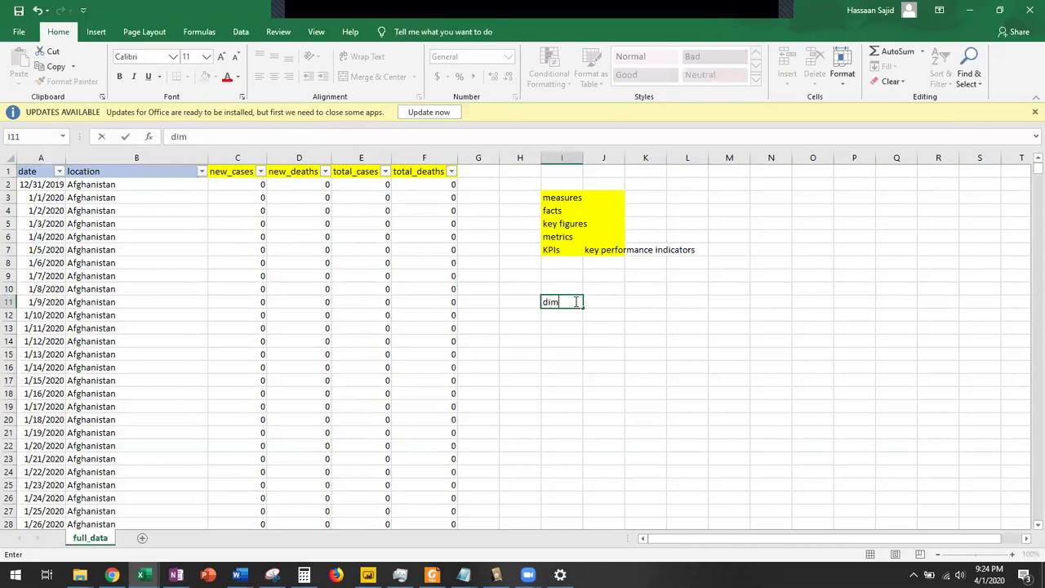
key(Return)
text(attribute)
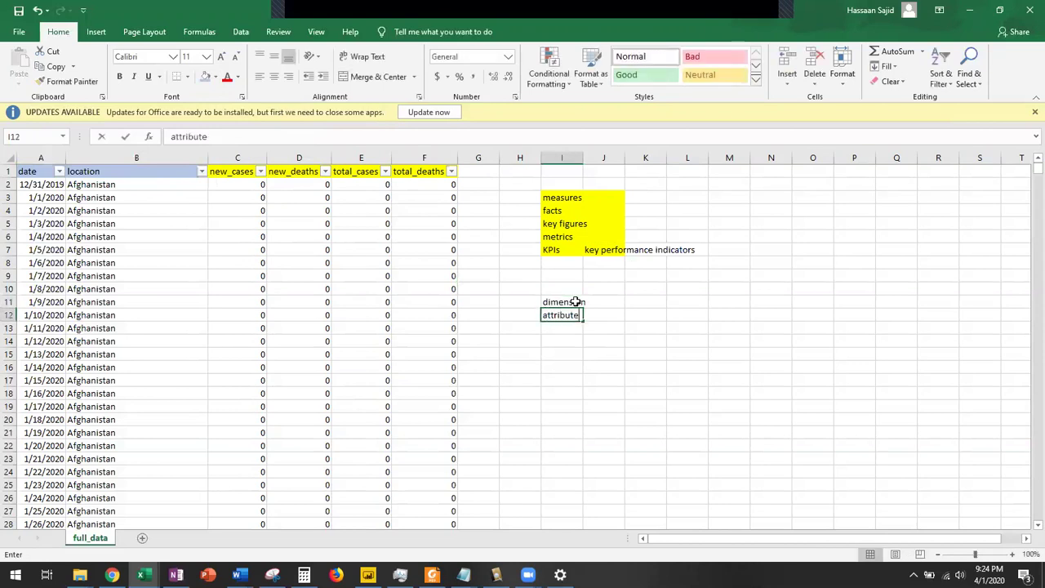
key(Return)
text(characteristics)
key(Return)
Fill the dimension terms in I11:I13 with the same light blue as the date and location headers
click(575, 302)
drag(576, 304, 571, 328)
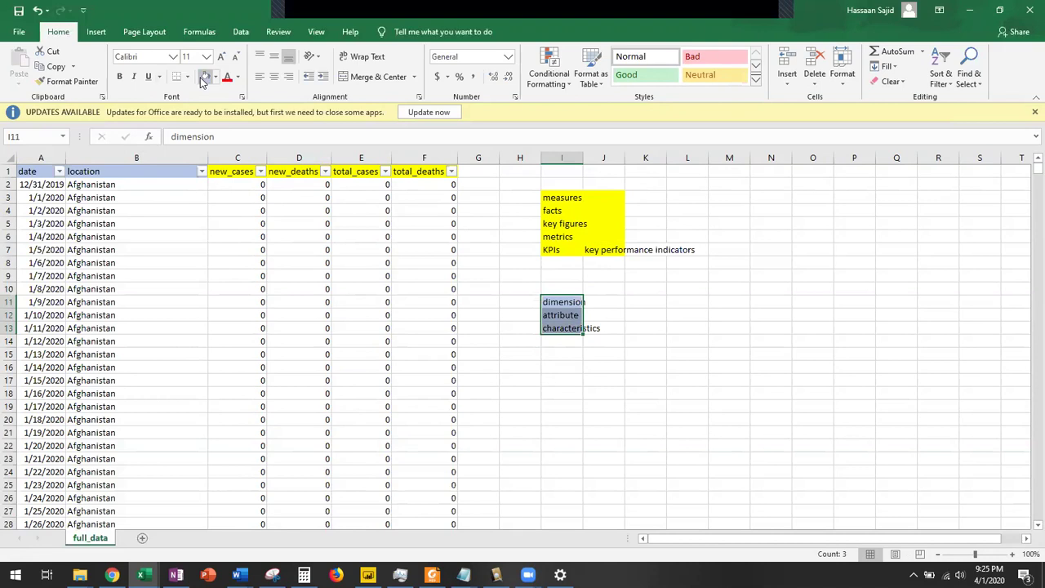
click(234, 184)
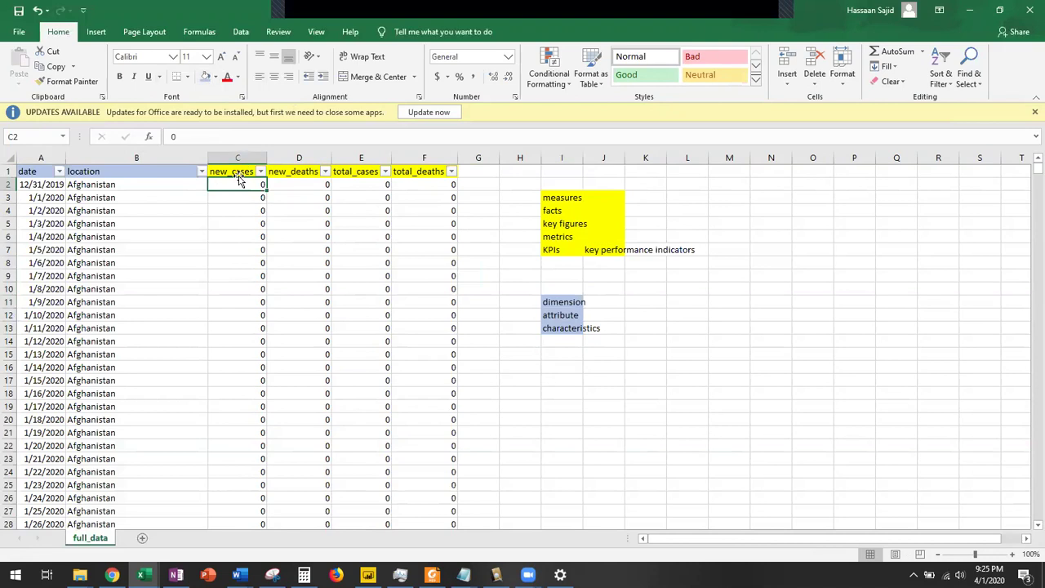
Examine the measure terms in I3:I7 and the dimension terms in I11:I13 against the date header
drag(558, 201, 559, 250)
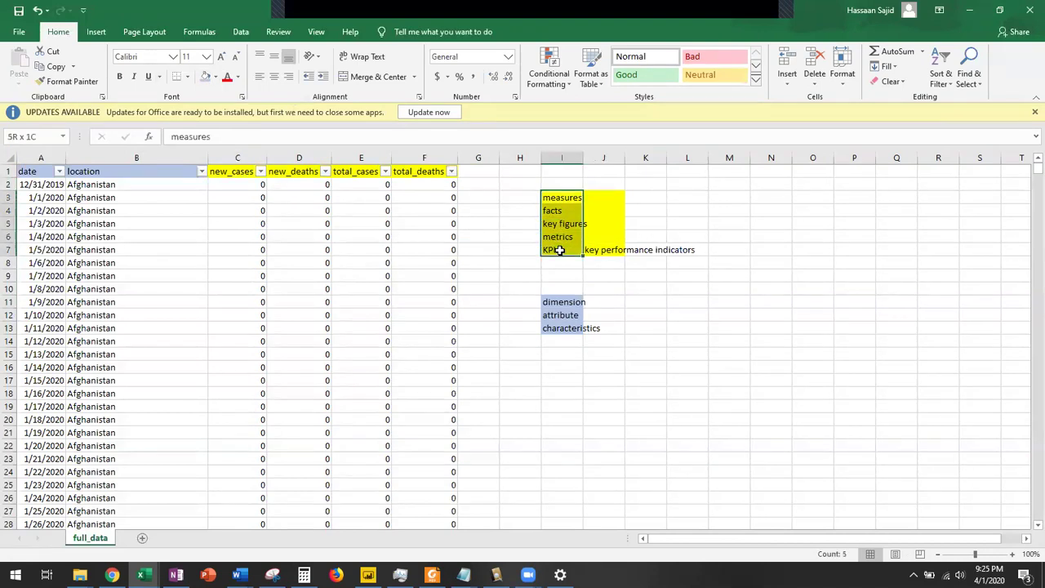
click(562, 200)
click(558, 212)
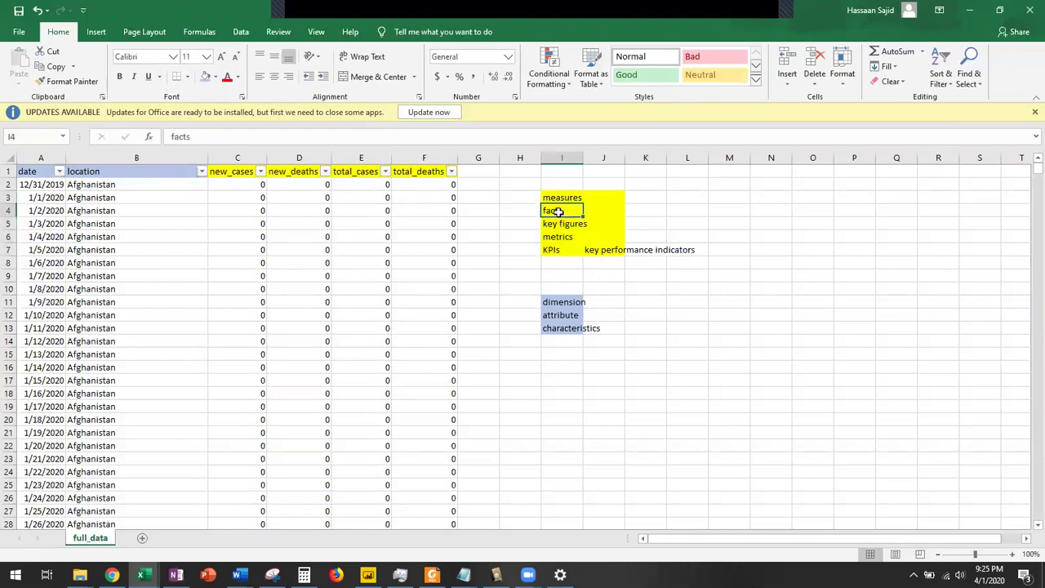
click(560, 227)
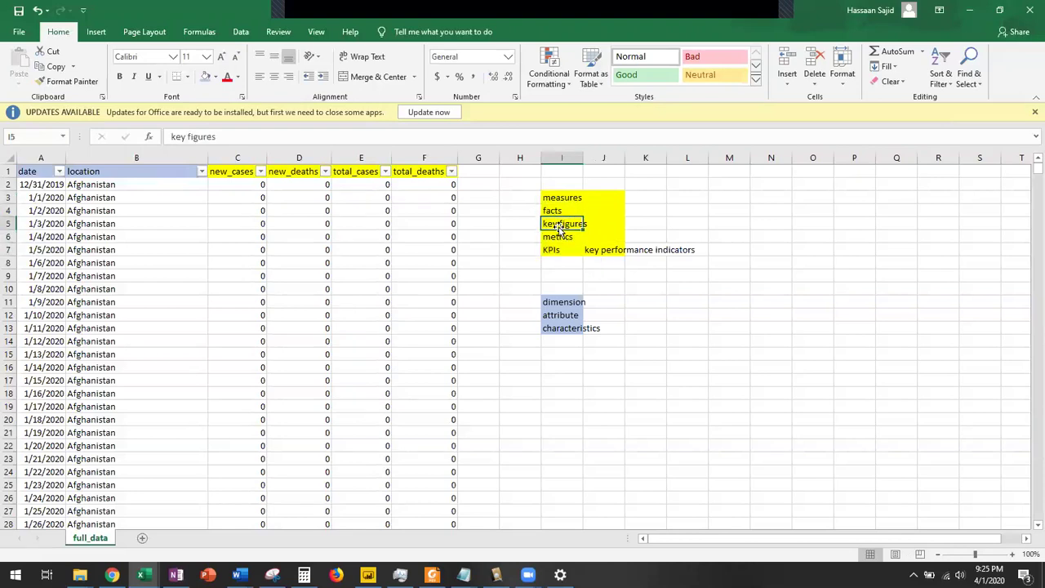
click(563, 240)
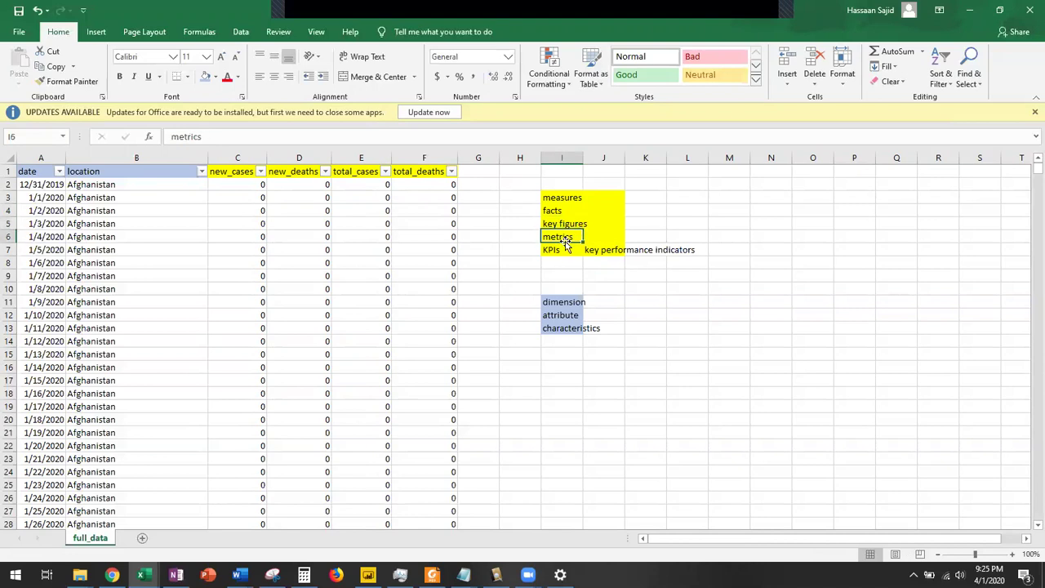
click(567, 304)
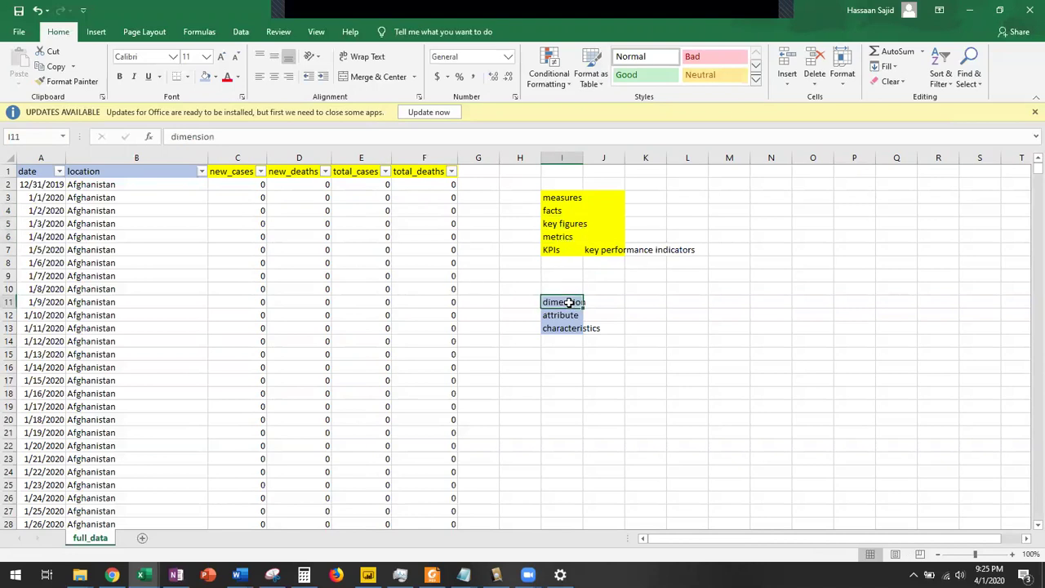
click(53, 169)
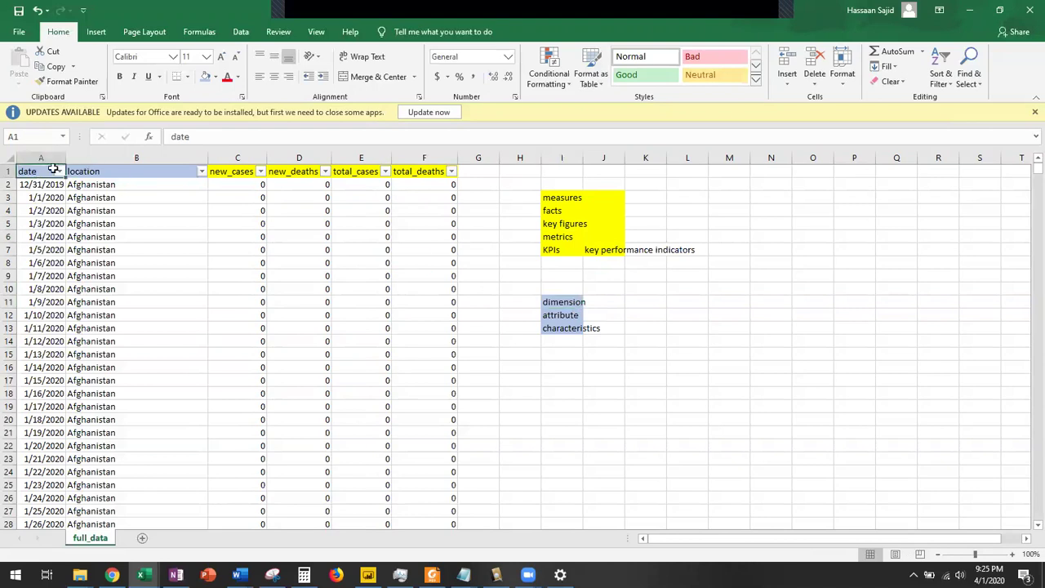
click(564, 317)
key(Return)
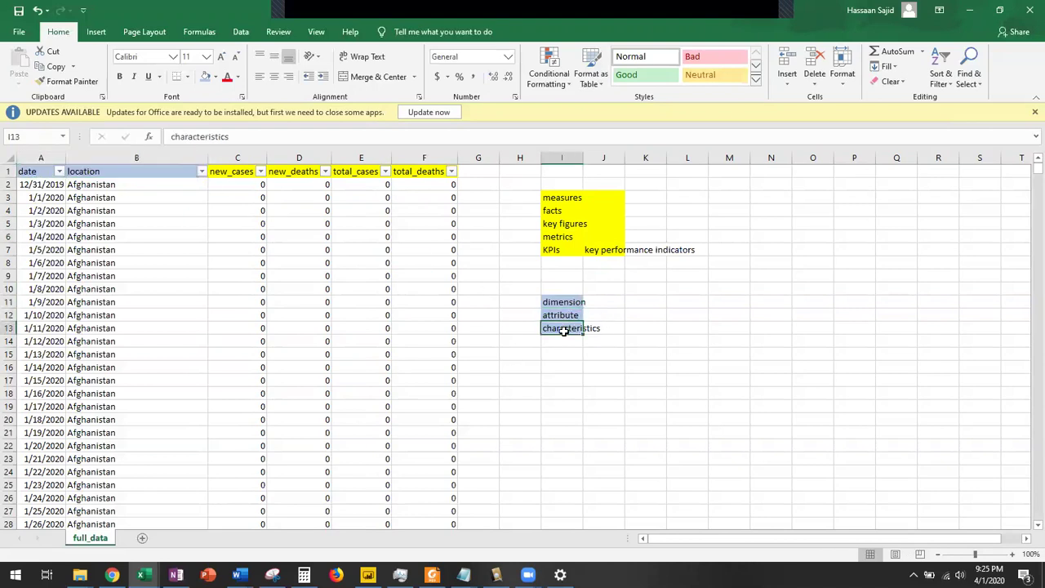
Widen columns I and J to fit their longest terms, characteristics and key performance indicators
key(alt+h)
key(o)
key(i)
click(561, 303)
click(99, 214)
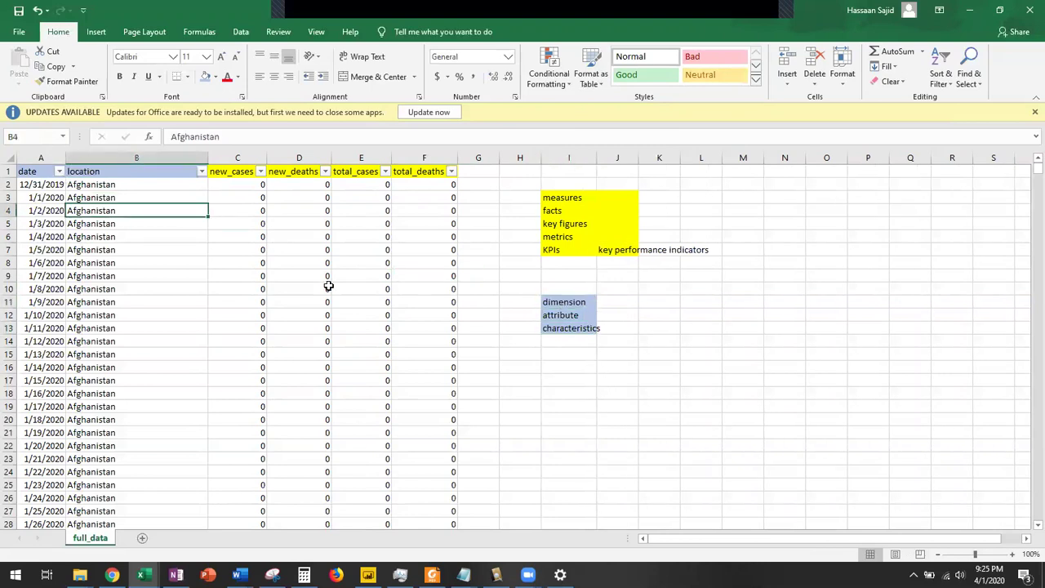
click(30, 174)
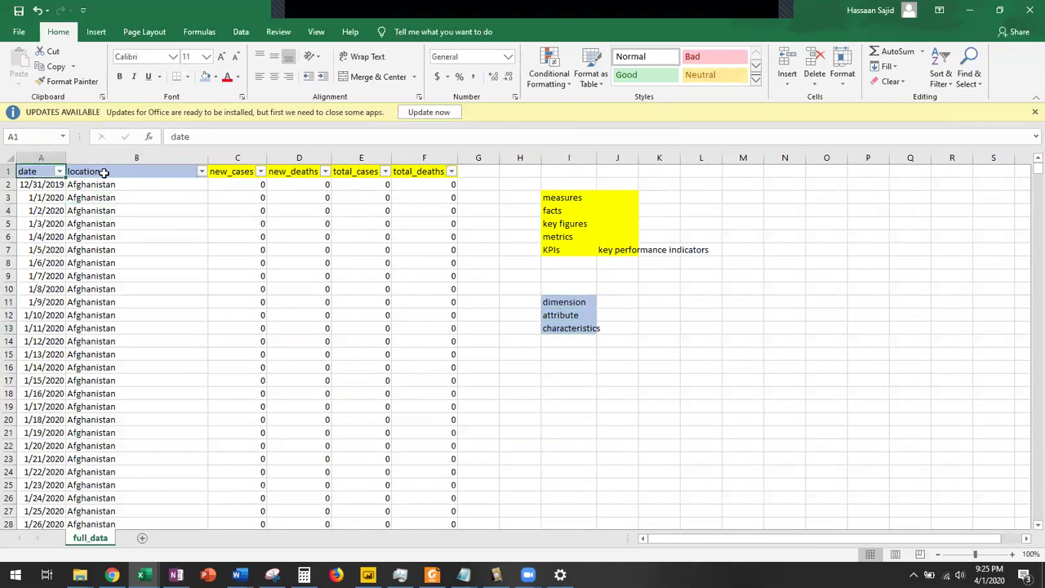
click(104, 172)
drag(235, 172, 432, 172)
click(196, 230)
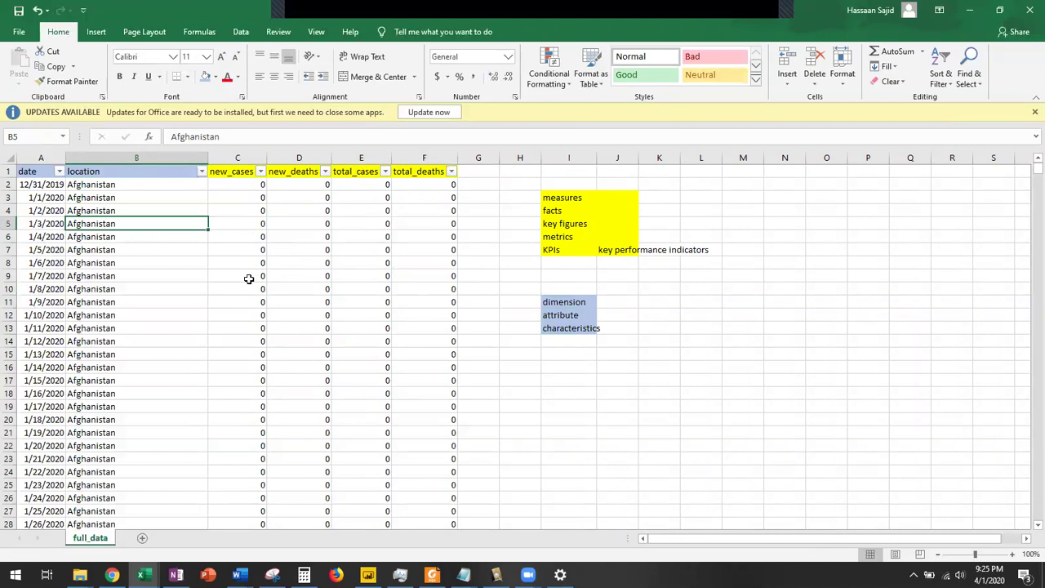
drag(599, 156, 724, 154)
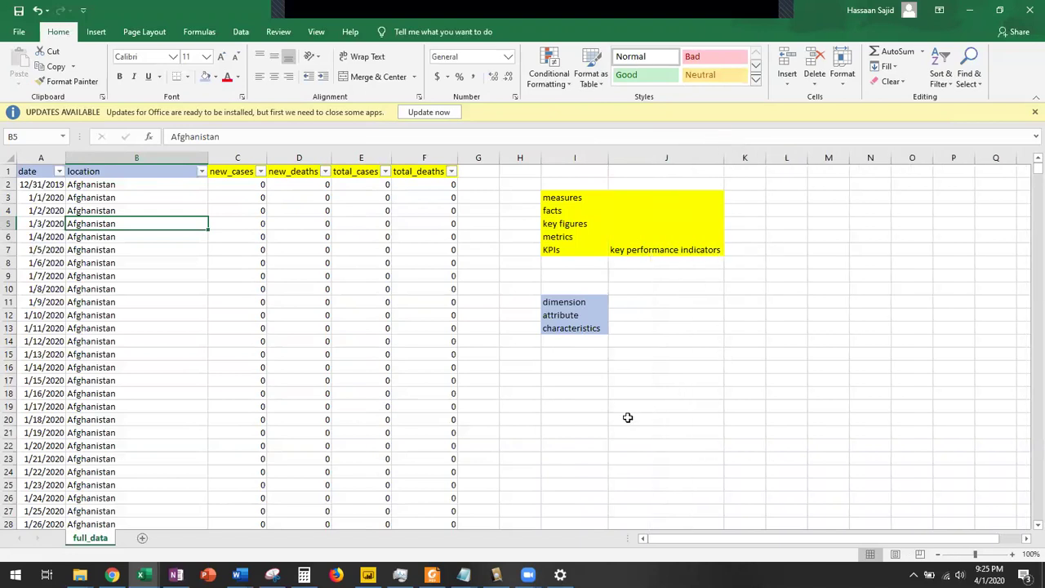
Filter the location column to show only Afghanistan
click(201, 171)
click(90, 298)
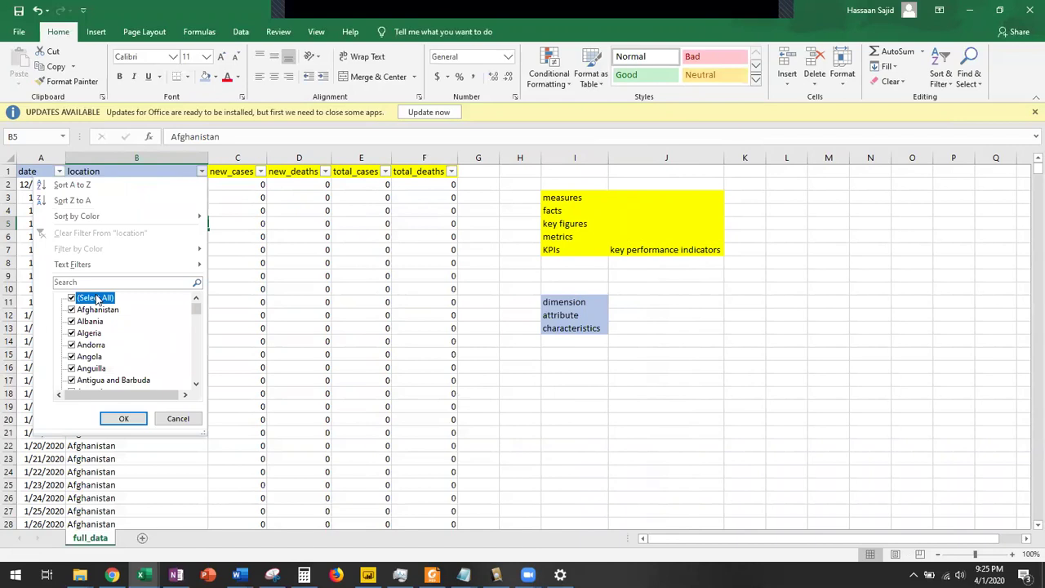
click(94, 309)
click(123, 419)
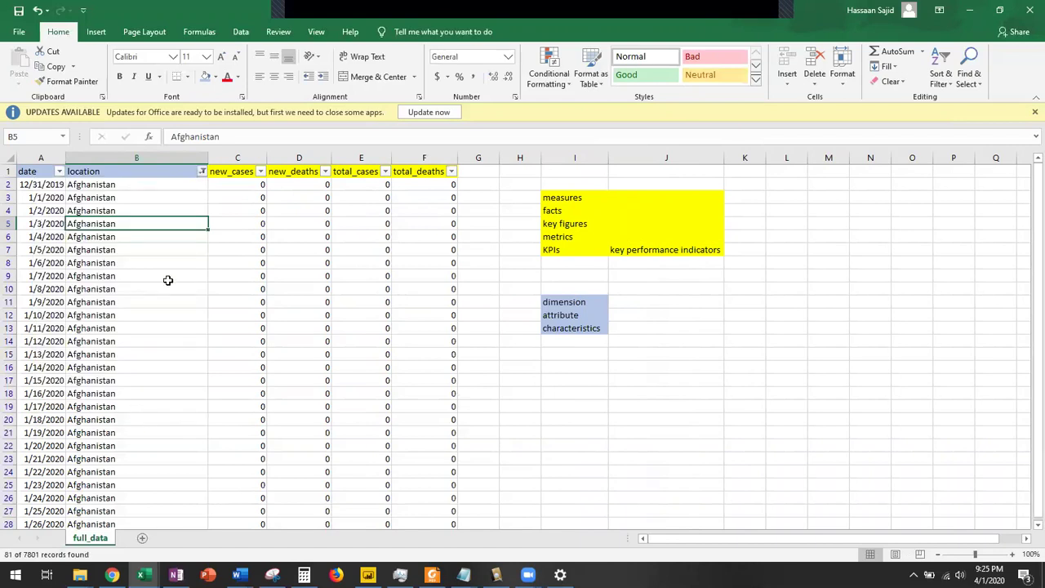
Enter the term time series in cell I17, below the dimension terms
click(576, 380)
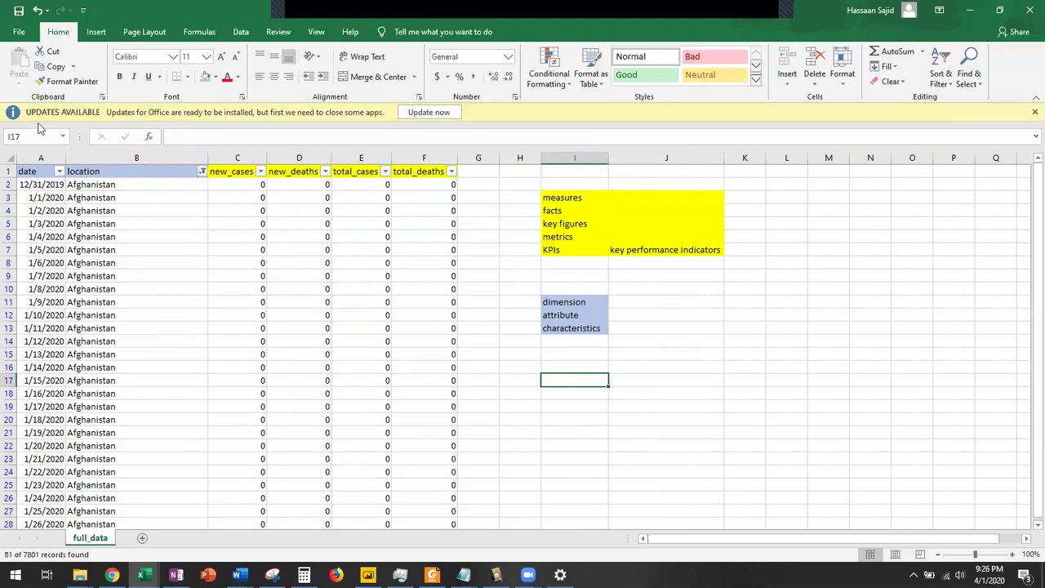
text(time serio)
text(s)
key(Return)
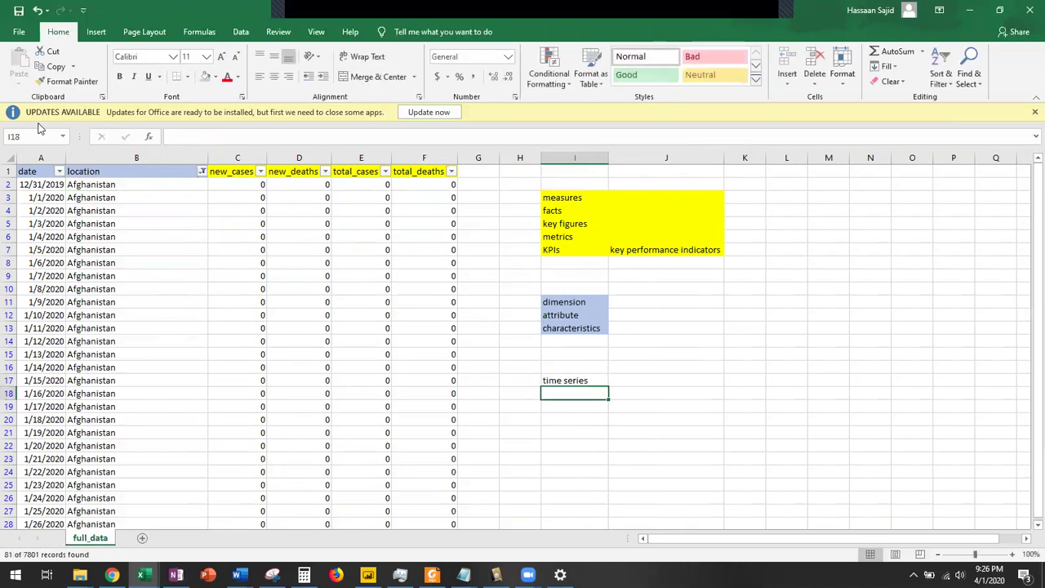
Enter the term cross section in cell I18, correcting its spelling
text(cr)
text(ecion)
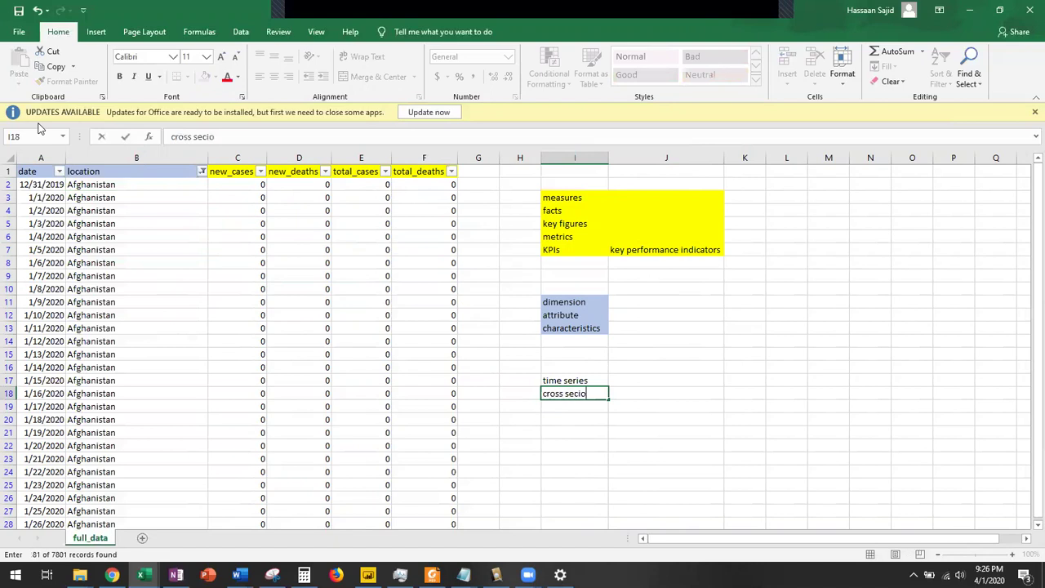
key(Return)
key(Up)
key(Right)
key(Left)
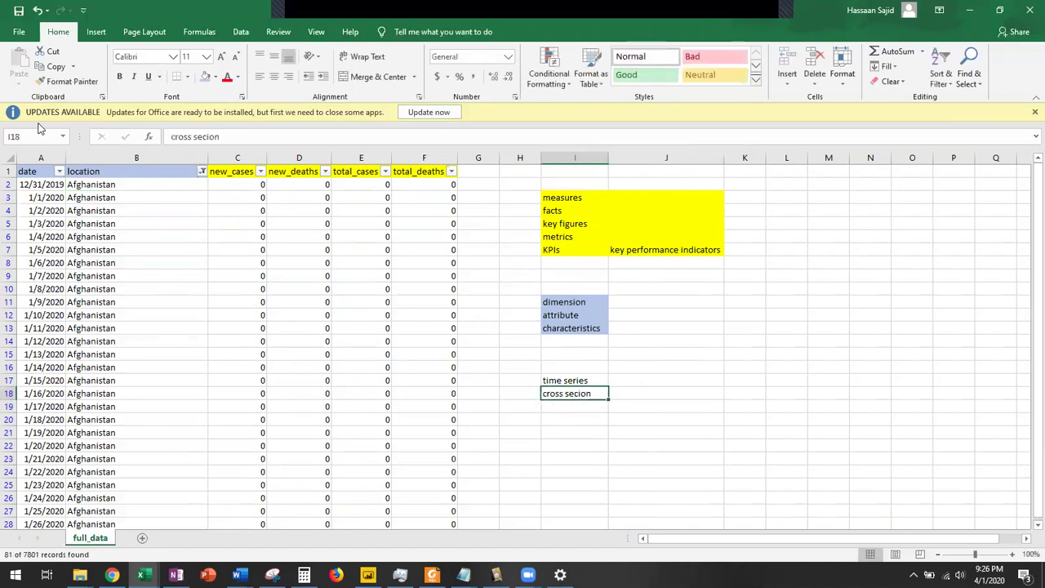
double_click(586, 393)
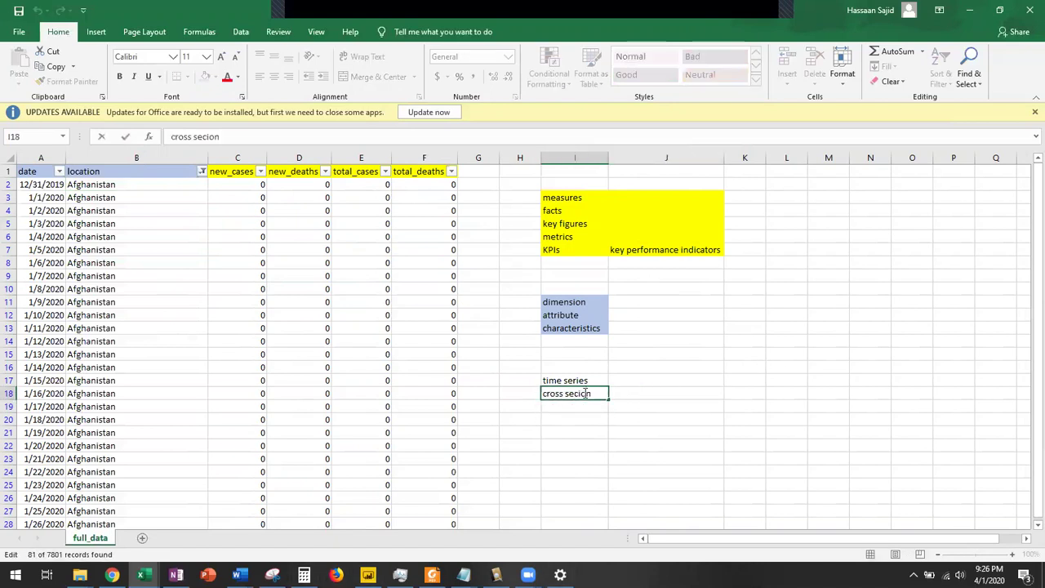
text(t)
key(Return)
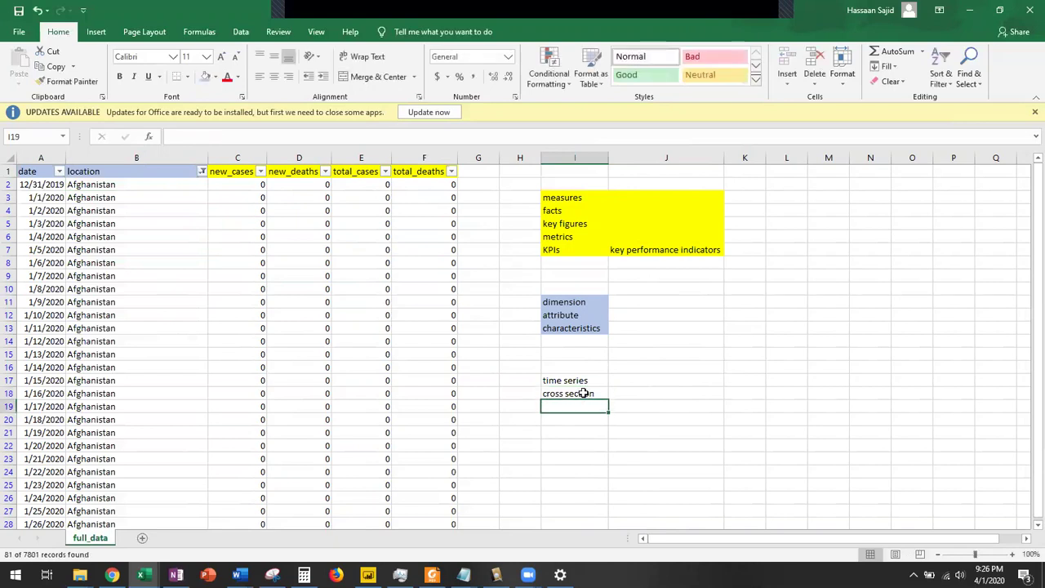
Enter the term panel data in cell I20, leaving a blank row under cross section
key(Up)
key(Up)
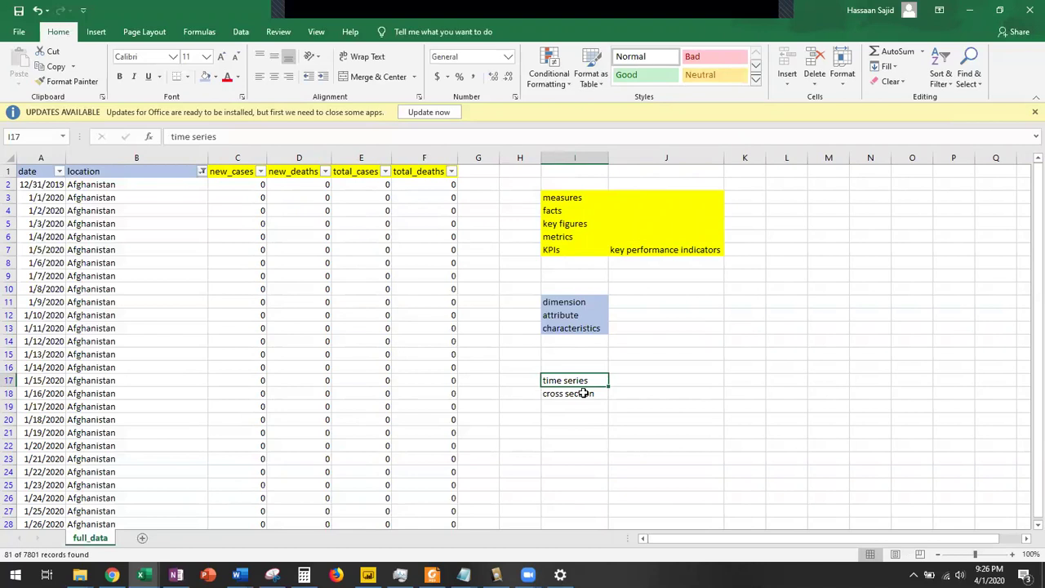
key(Down)
key(Down)
key(Down)
text(pane)
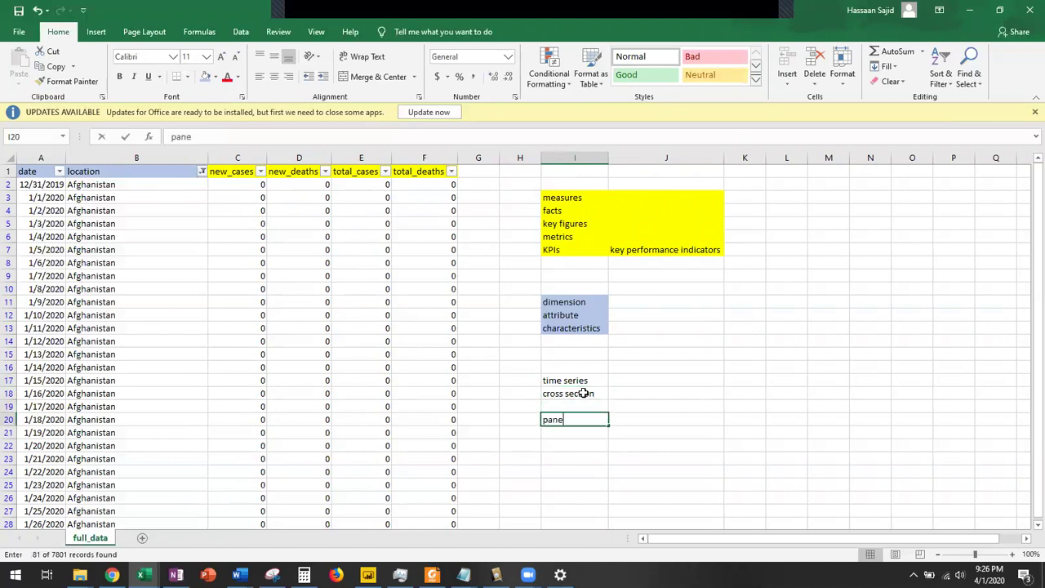
text(l data)
key(Return)
click(584, 393)
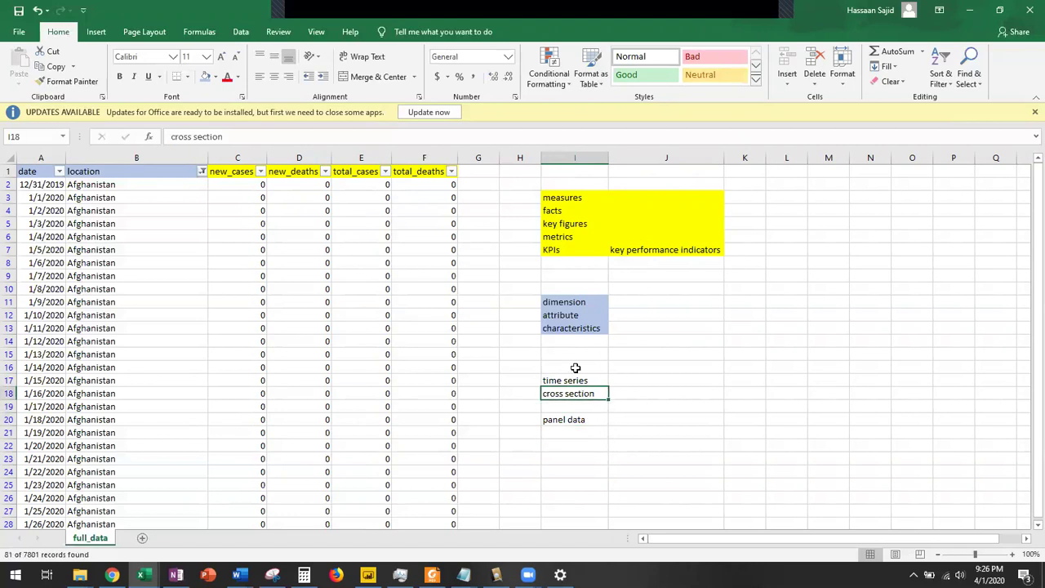
Change the location filter to include every location except World
click(160, 238)
click(202, 171)
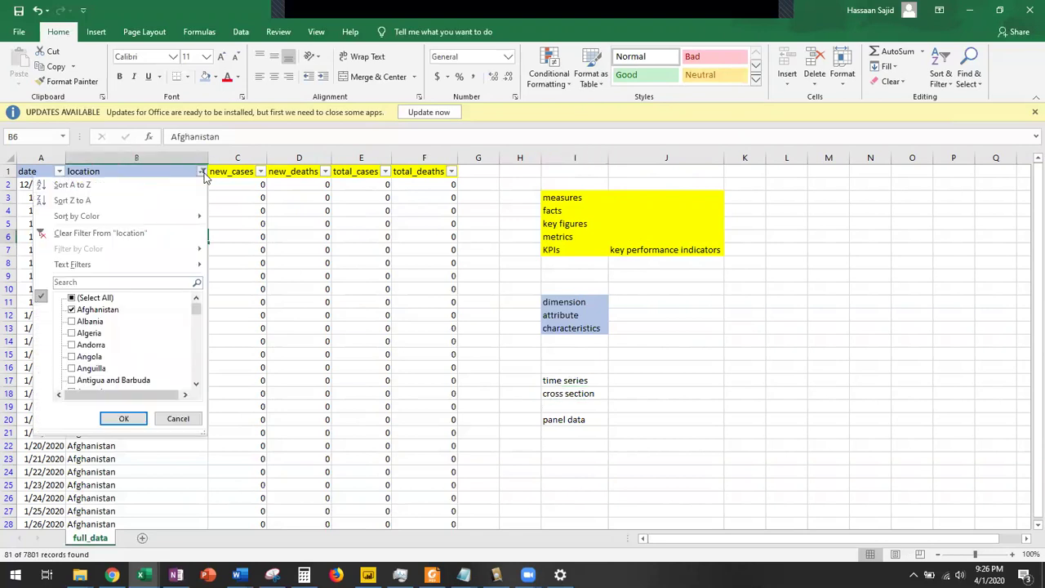
click(105, 315)
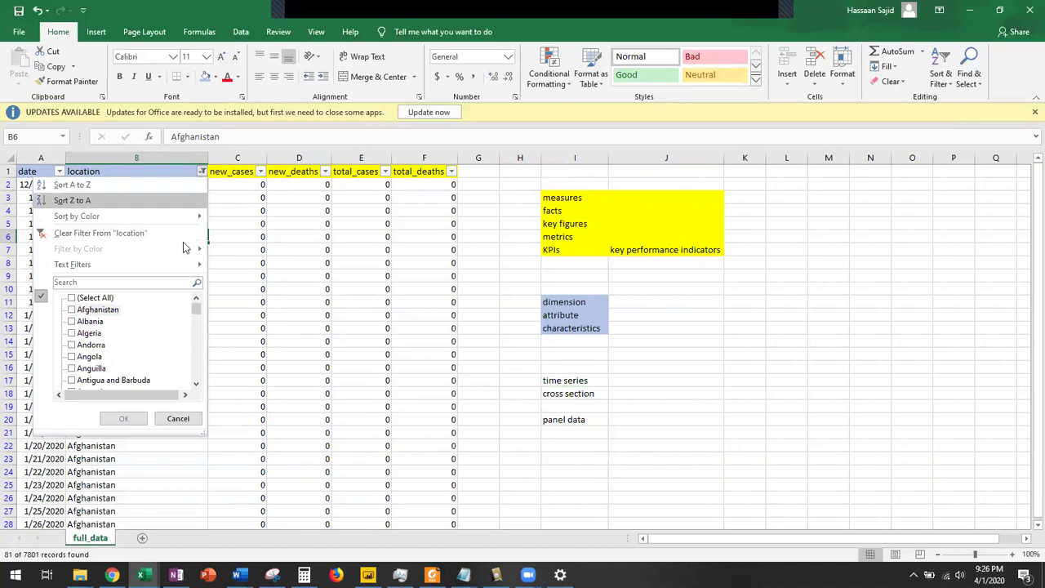
click(91, 299)
scroll(101, 353, down, 20)
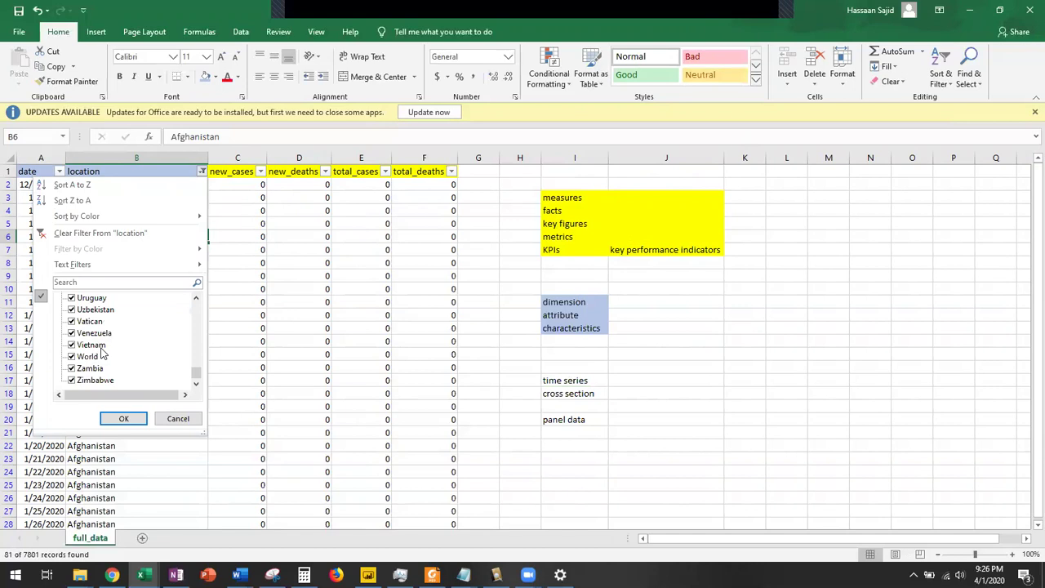
click(72, 356)
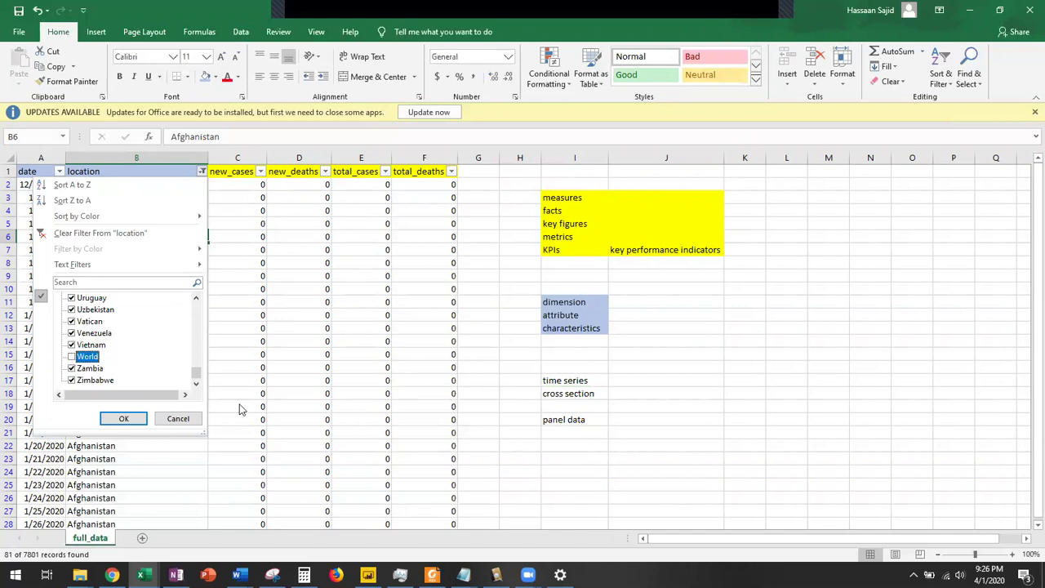
click(144, 424)
click(180, 301)
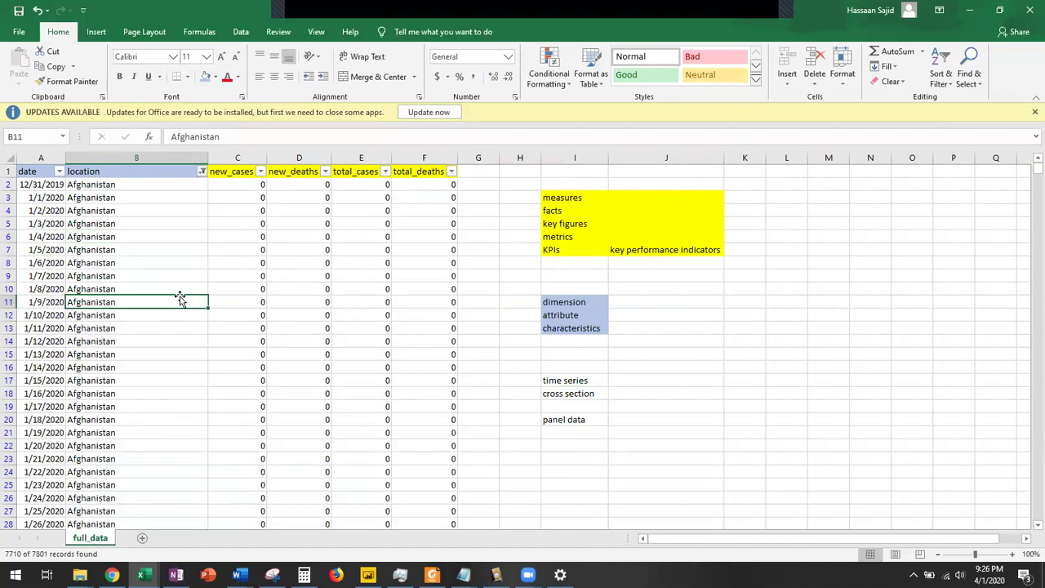
click(412, 336)
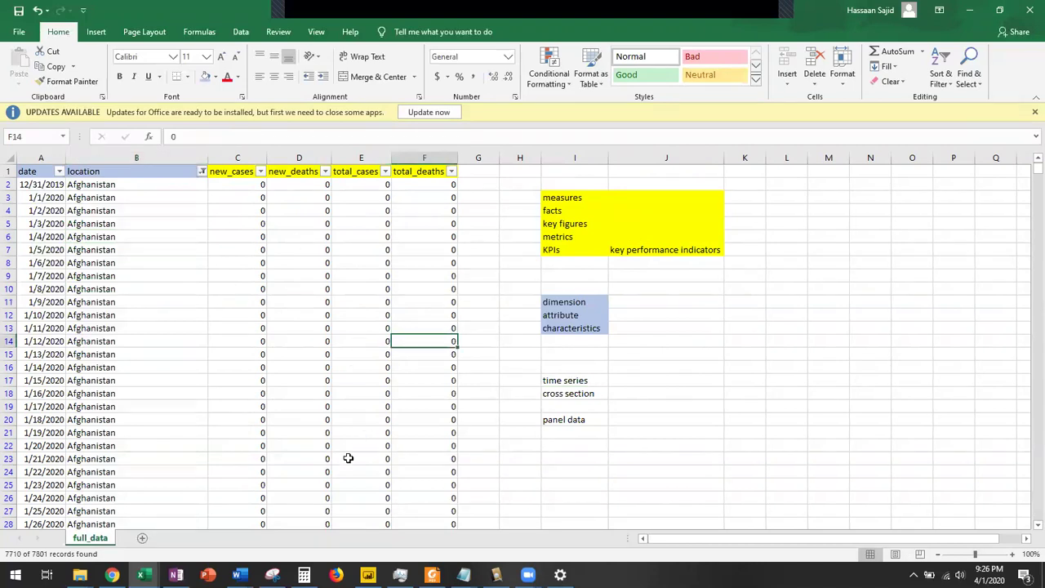
click(1029, 10)
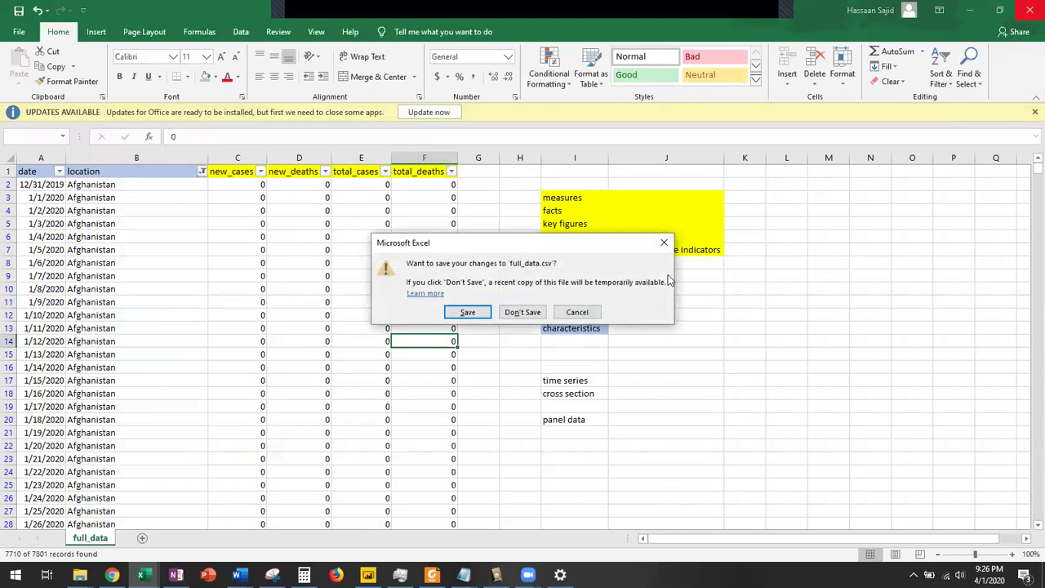
click(578, 313)
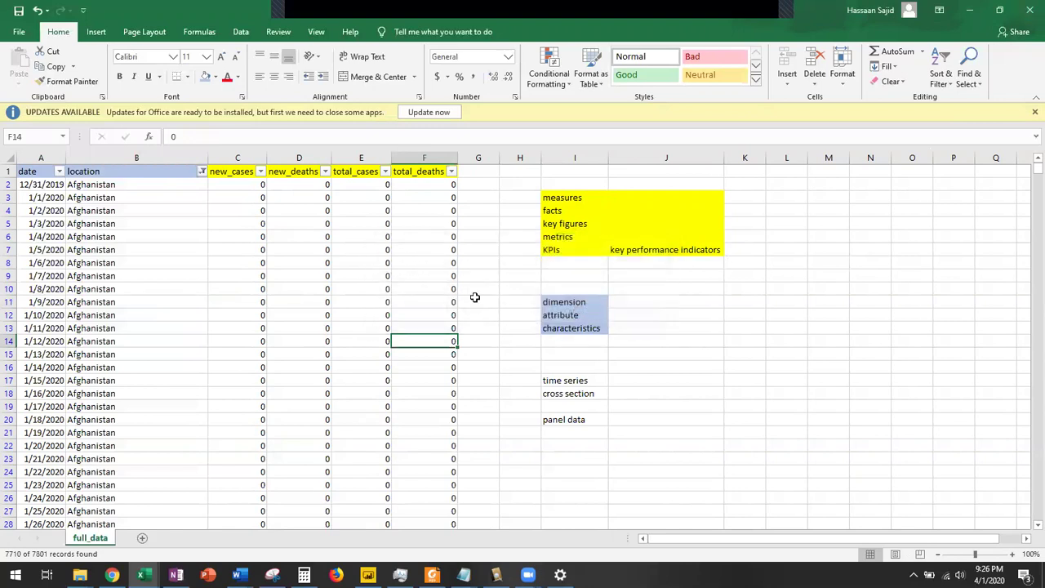
click(202, 171)
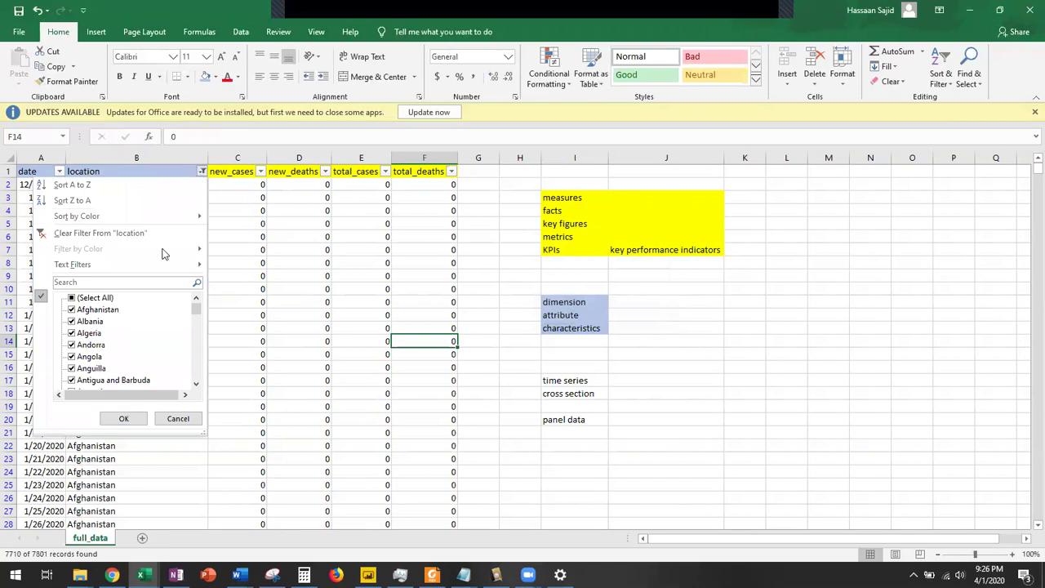
click(370, 342)
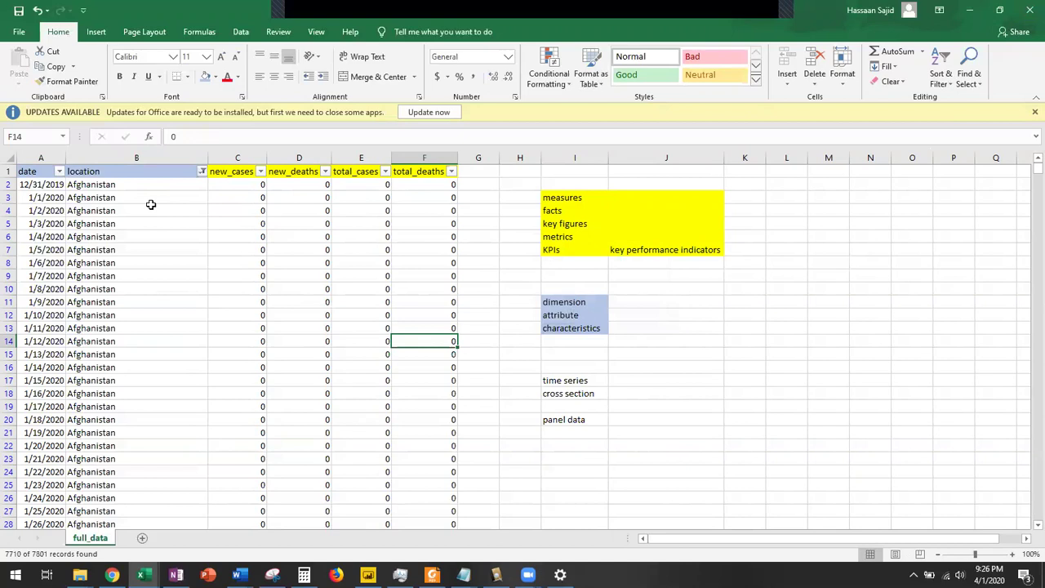
Reselect all values in the location filter so that every record is shown, including World
click(202, 172)
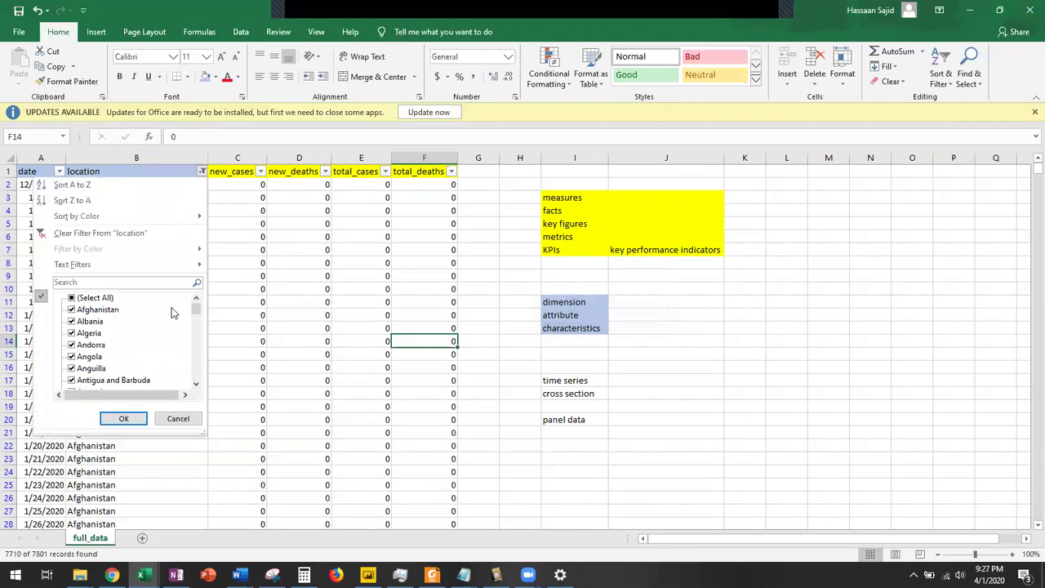
click(92, 298)
click(125, 418)
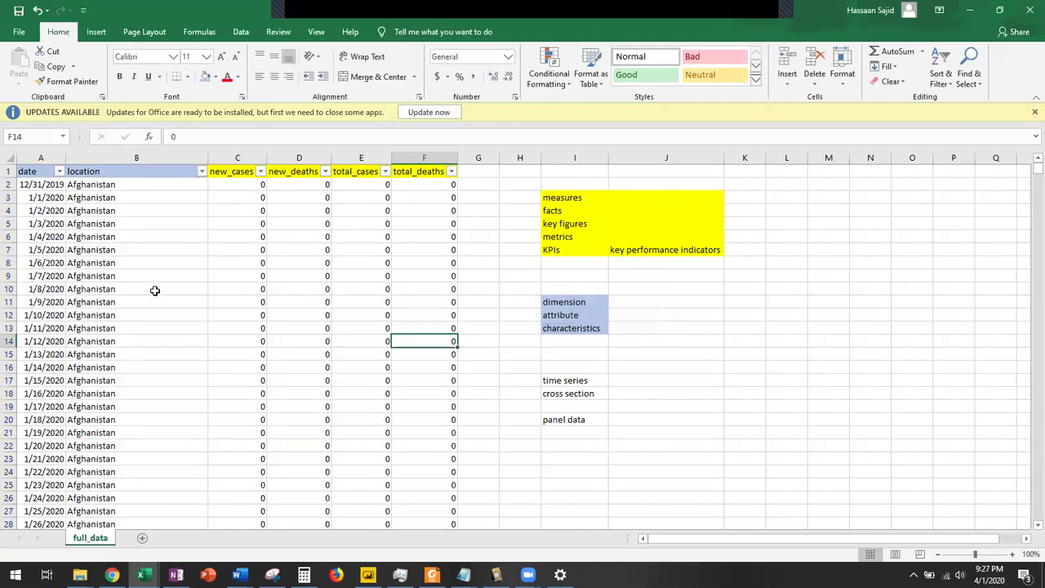
click(155, 291)
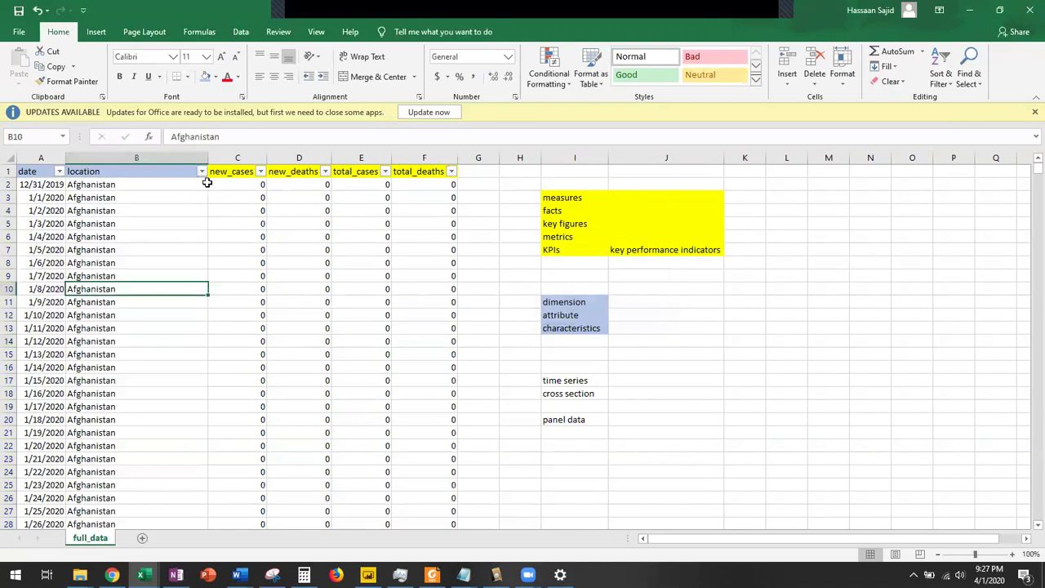
Examine the daily Afghanistan records by highlighting rows 41 to 47 across all data columns
scroll(23, 416, down, 7)
drag(24, 419, 454, 498)
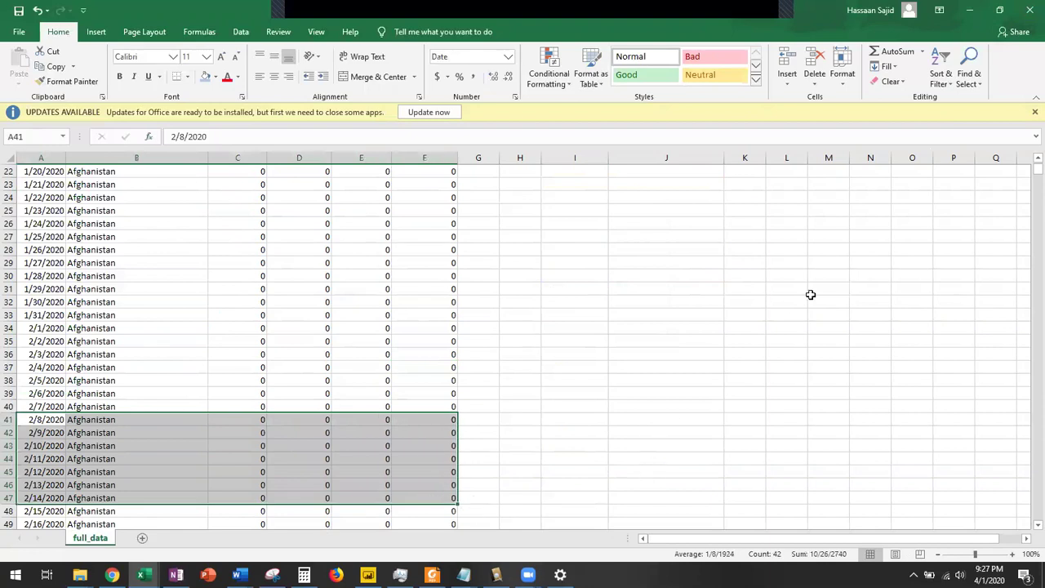
click(563, 329)
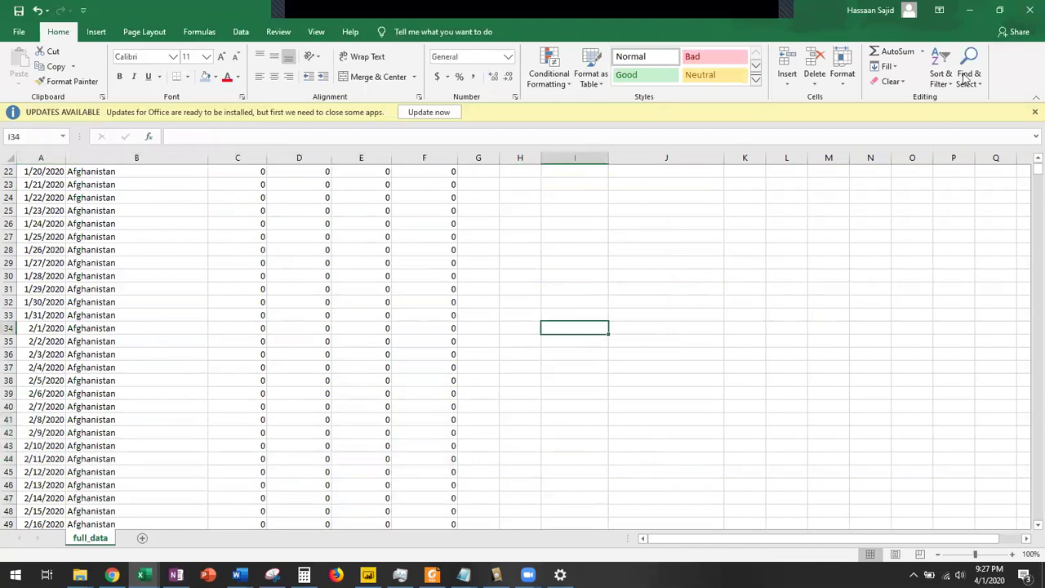
Close the full_data.csv workbook and switch to Power BI Desktop
click(1025, 14)
click(517, 314)
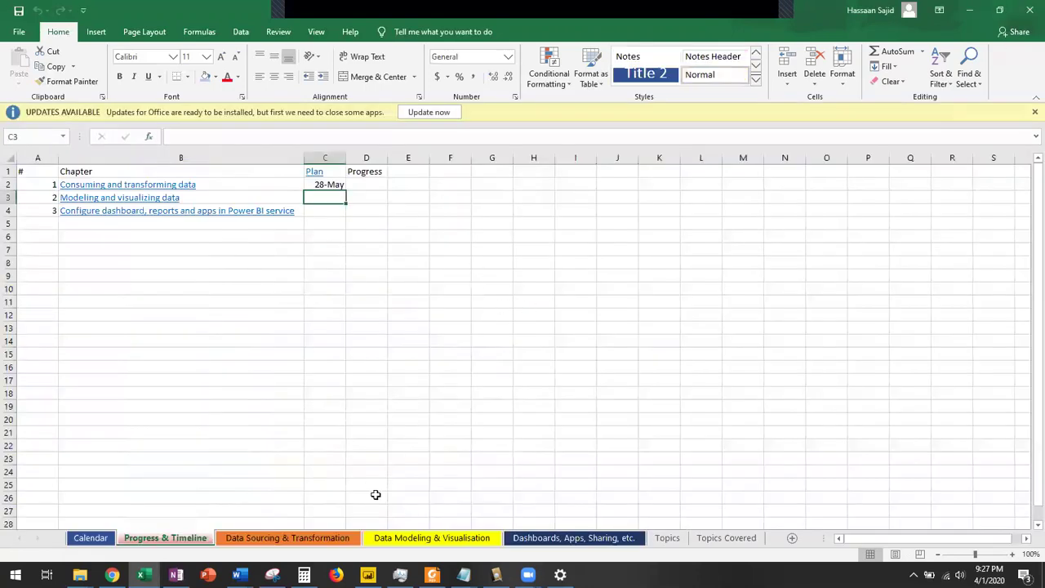
click(368, 575)
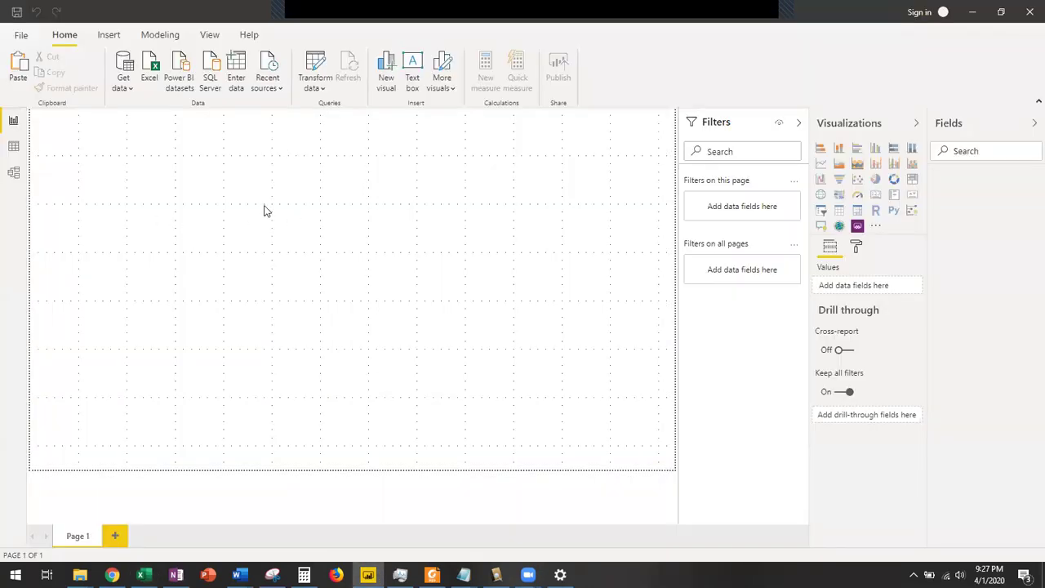
Open the complete list of data connectors and check the dataset files in the COVID-19 folder
click(126, 88)
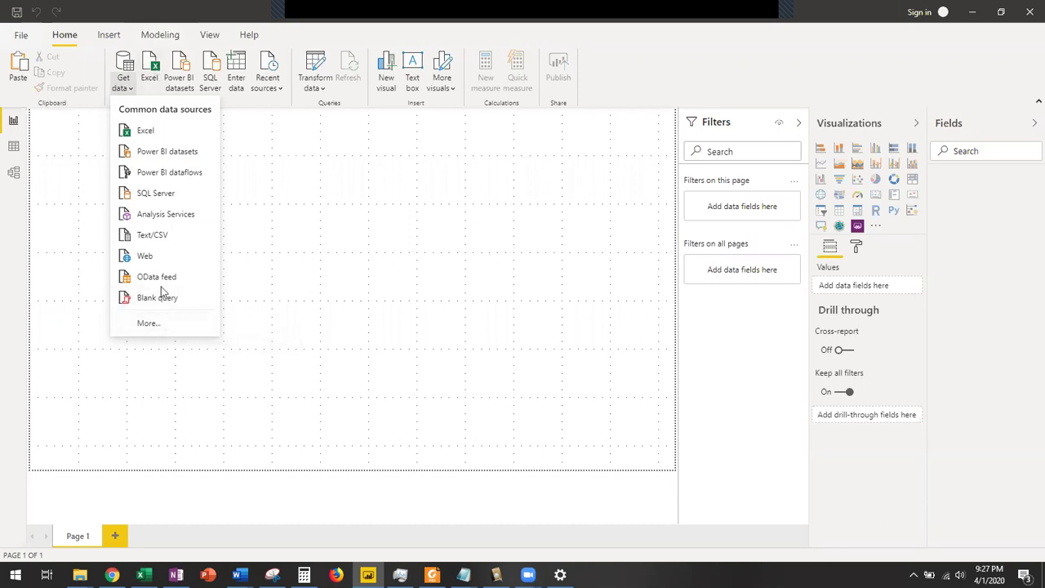
click(147, 323)
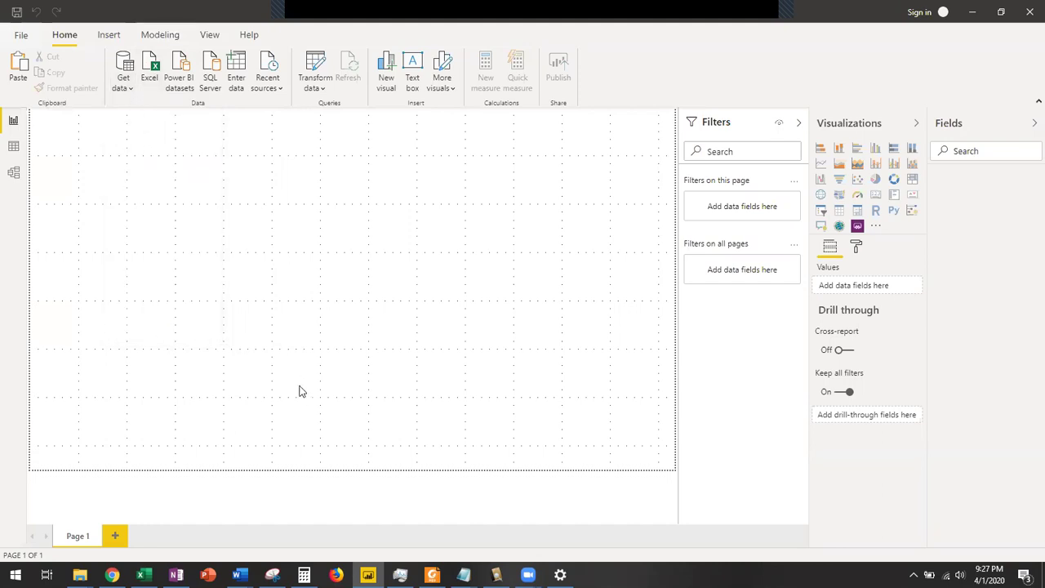
click(80, 574)
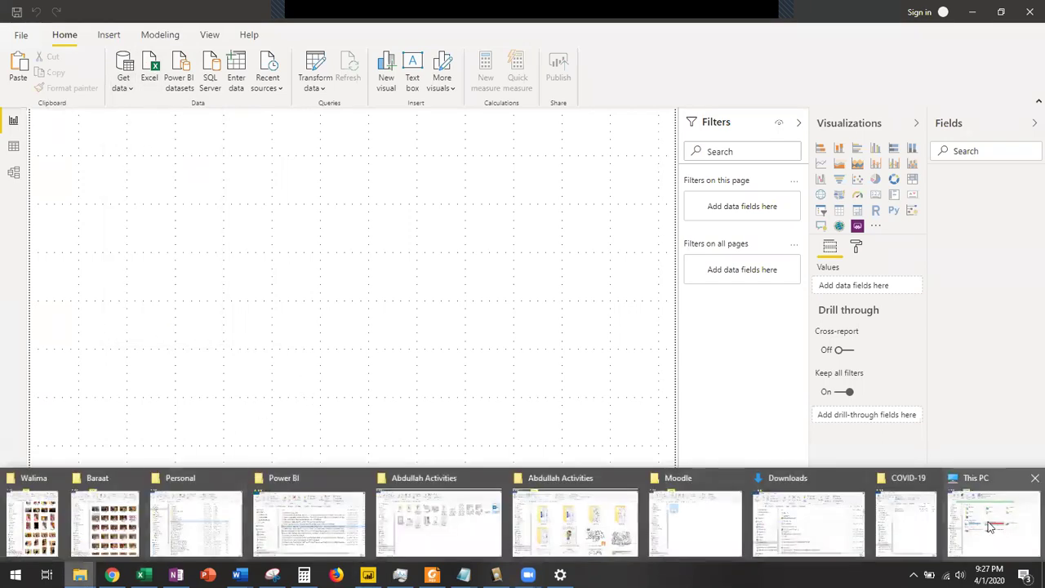
click(928, 518)
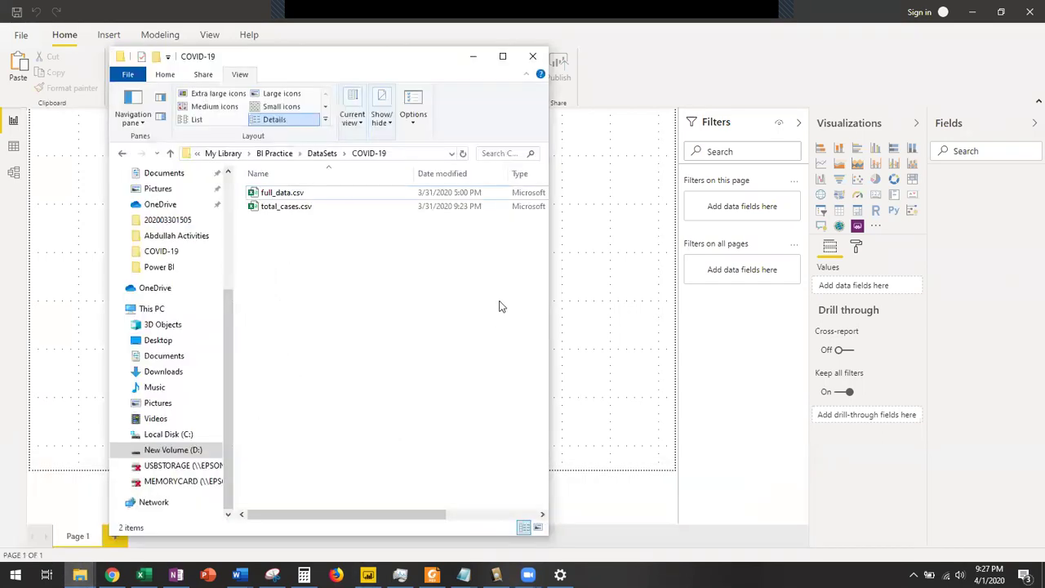
click(302, 207)
click(475, 58)
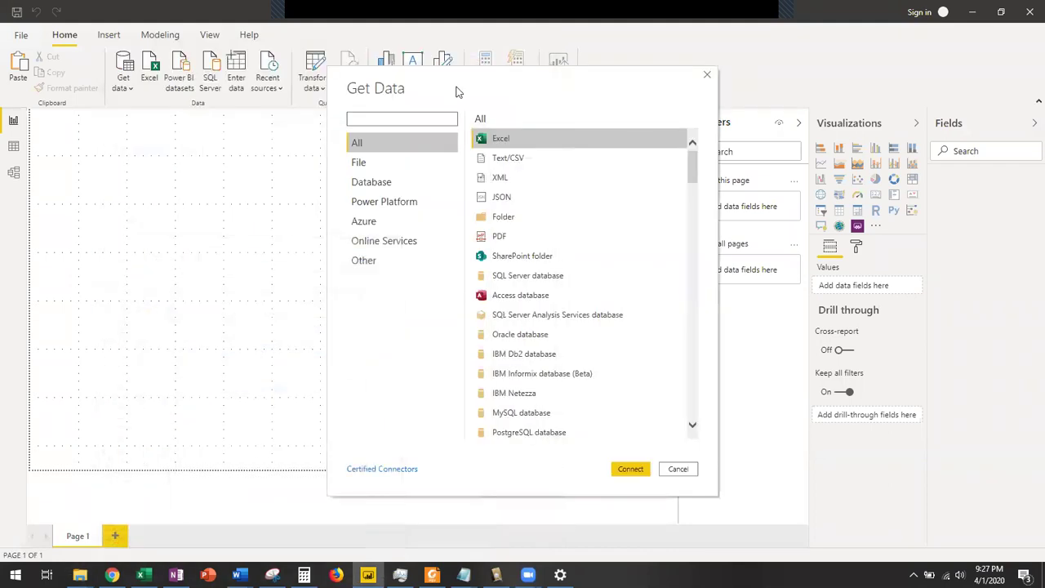
Connect to full_data.csv in the COVID-19 folder through the Text/CSV file connector
click(375, 162)
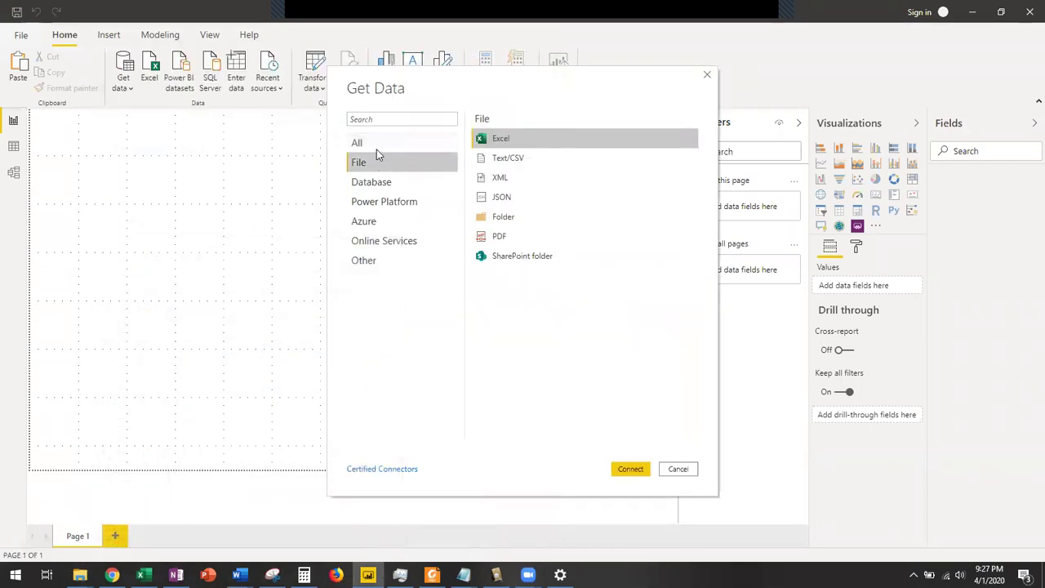
click(513, 158)
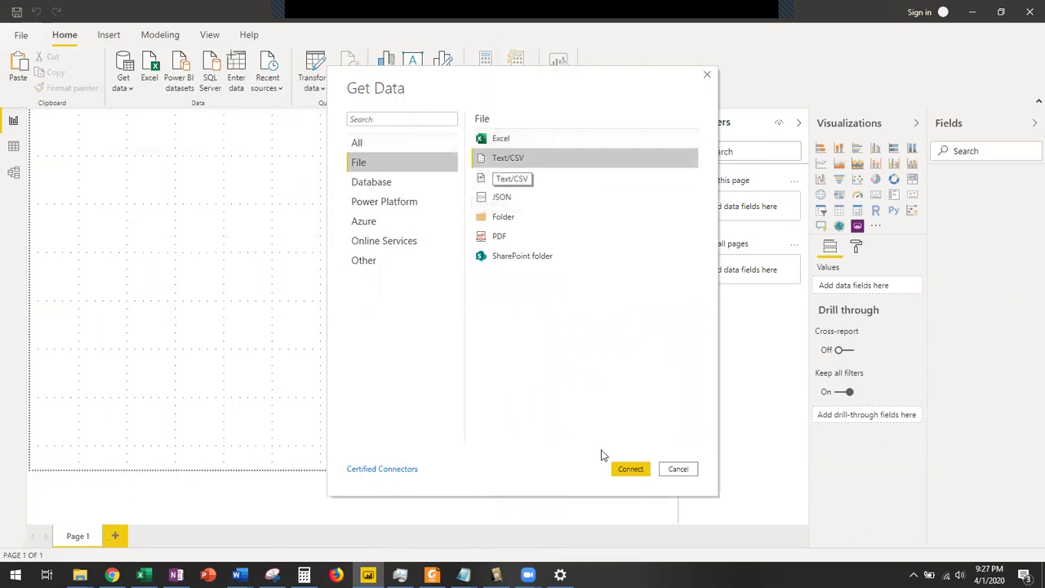
click(640, 472)
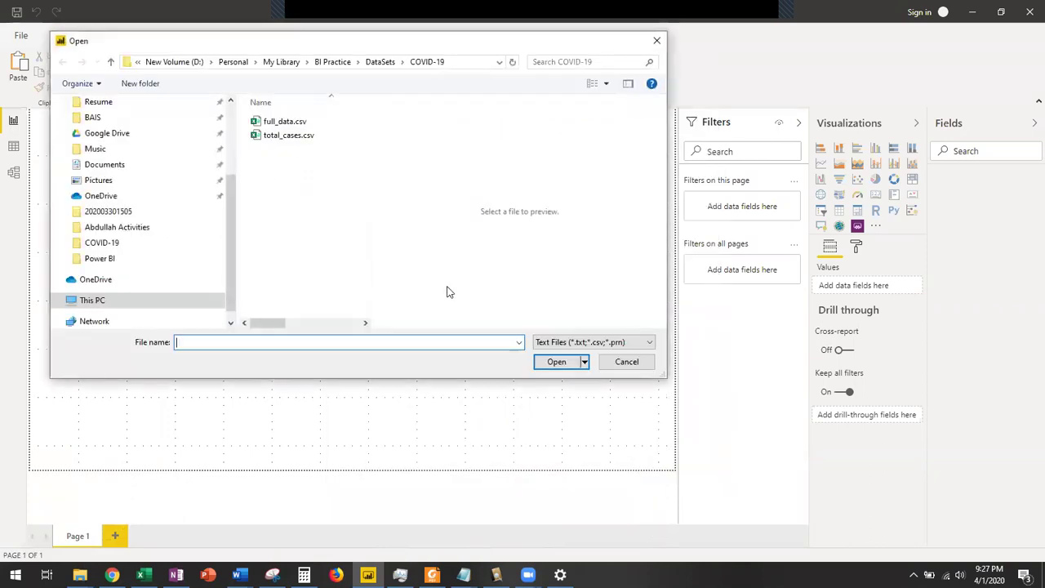
click(277, 122)
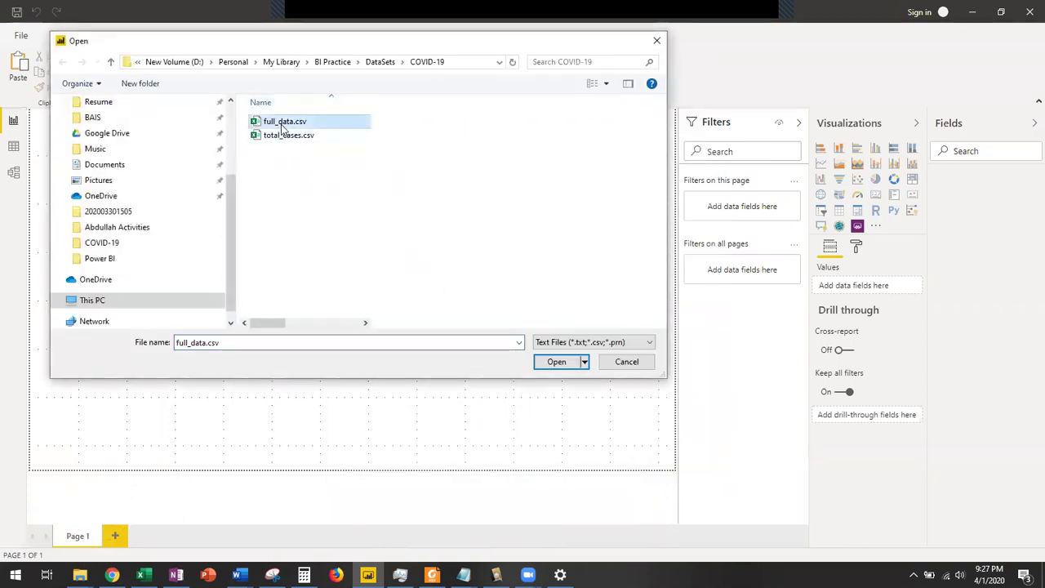
click(560, 364)
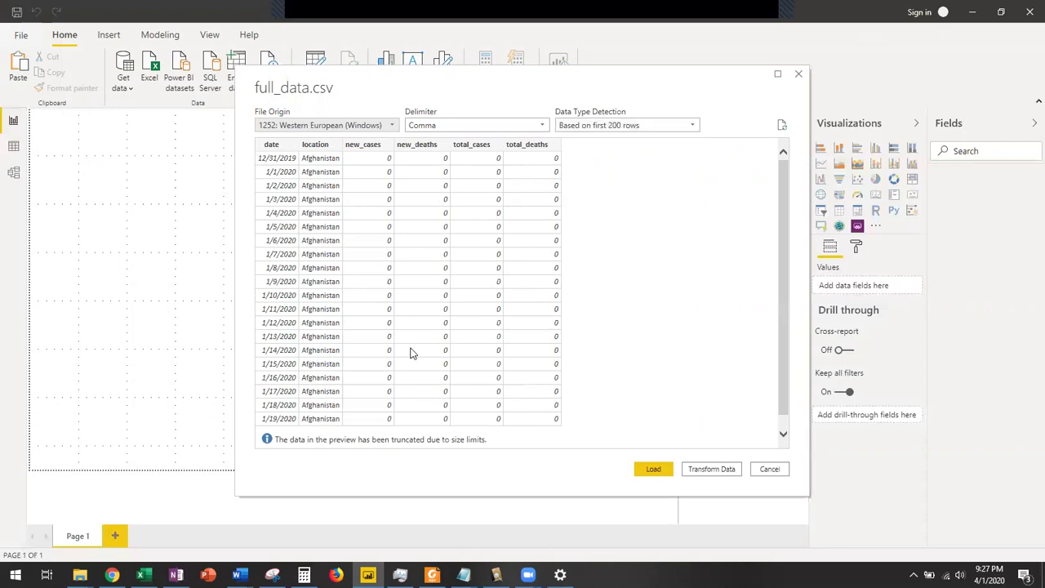
Load full_data.csv into the model with data type detection based on the first 200 rows
scroll(454, 349, down, 1)
scroll(453, 349, up, 1)
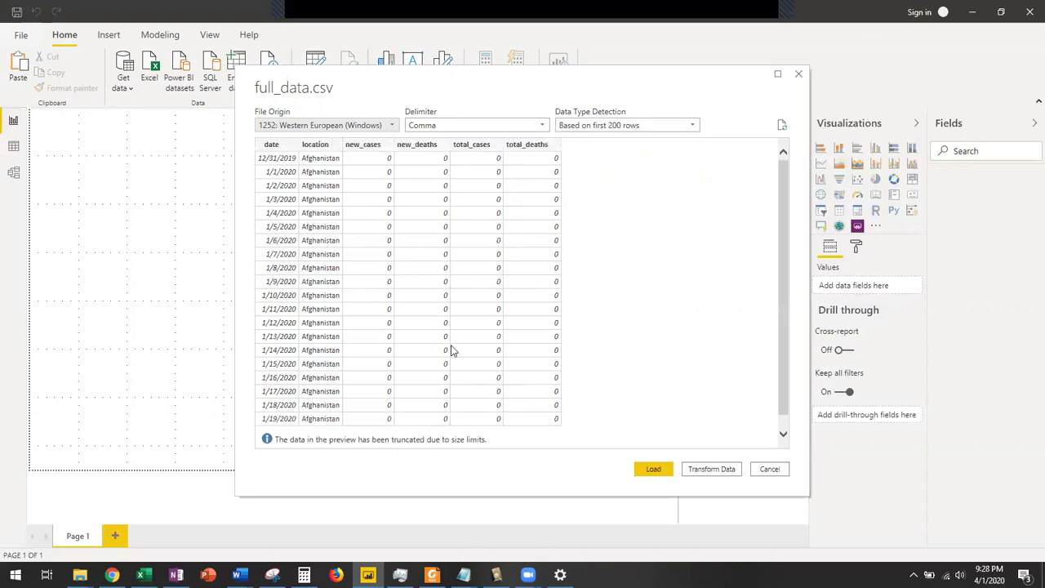
click(644, 126)
click(644, 127)
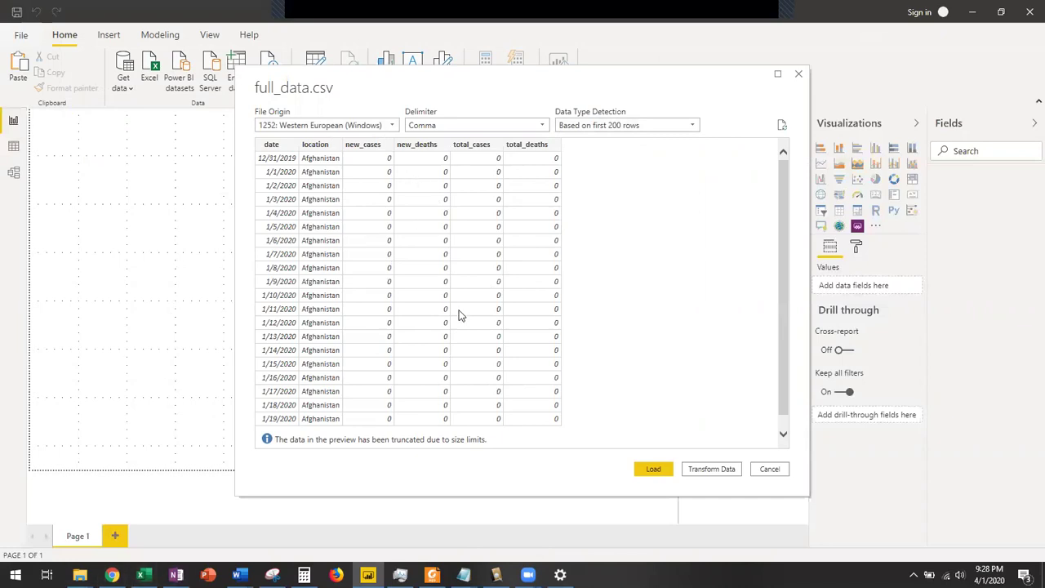
scroll(459, 315, down, 1)
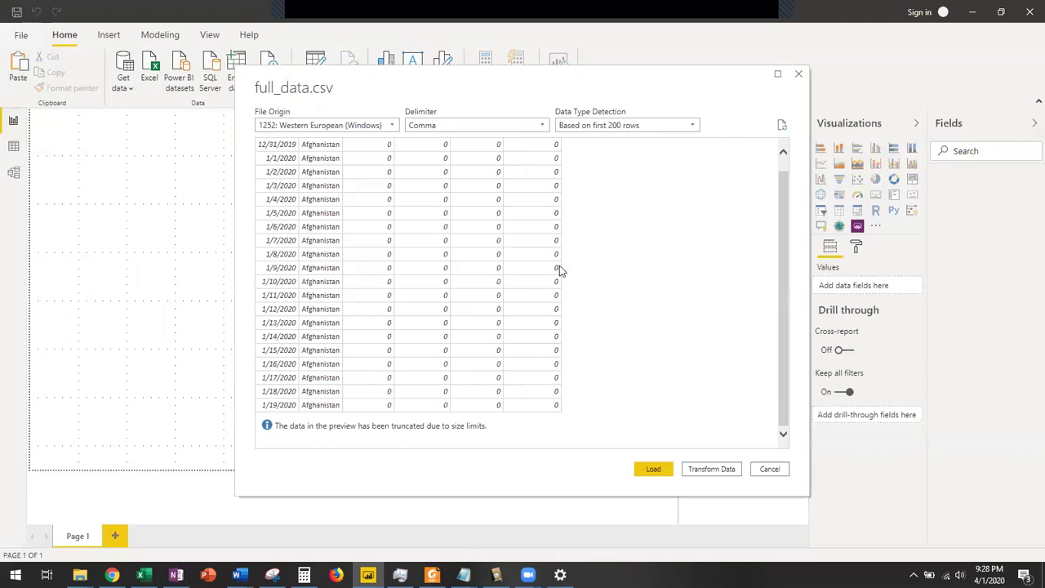
scroll(560, 270, up, 1)
click(616, 126)
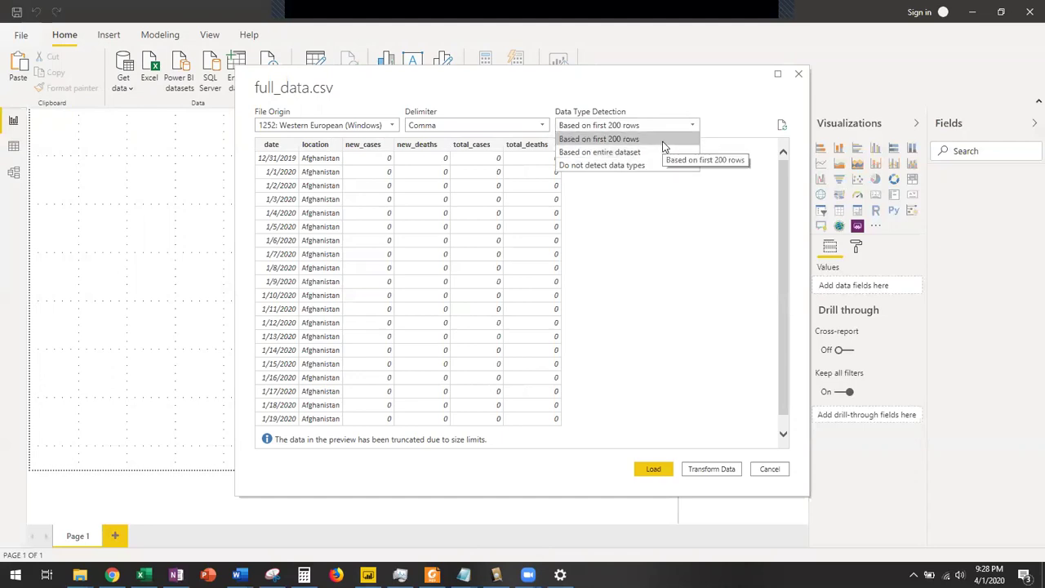
click(661, 141)
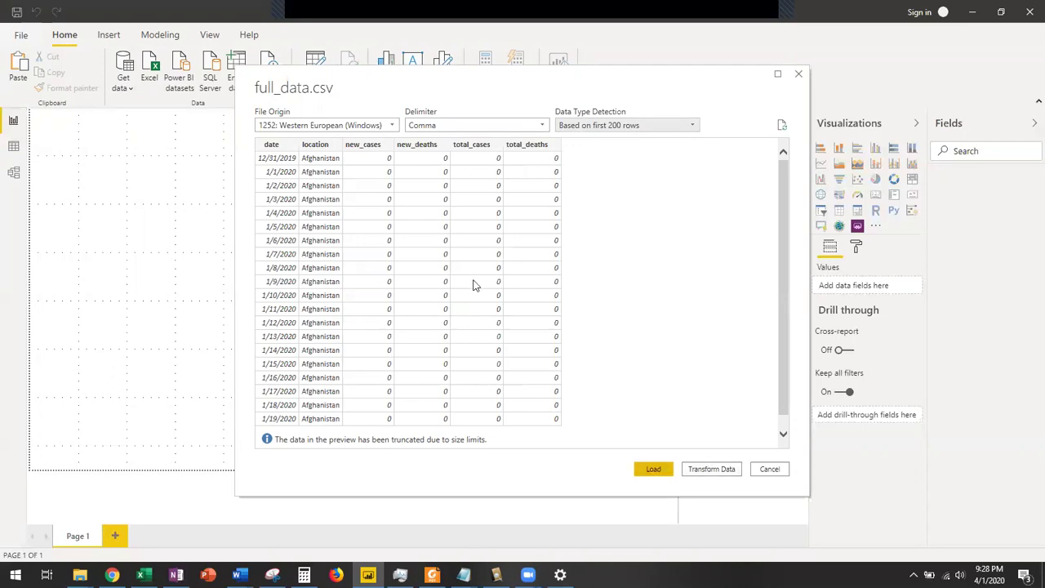
click(653, 470)
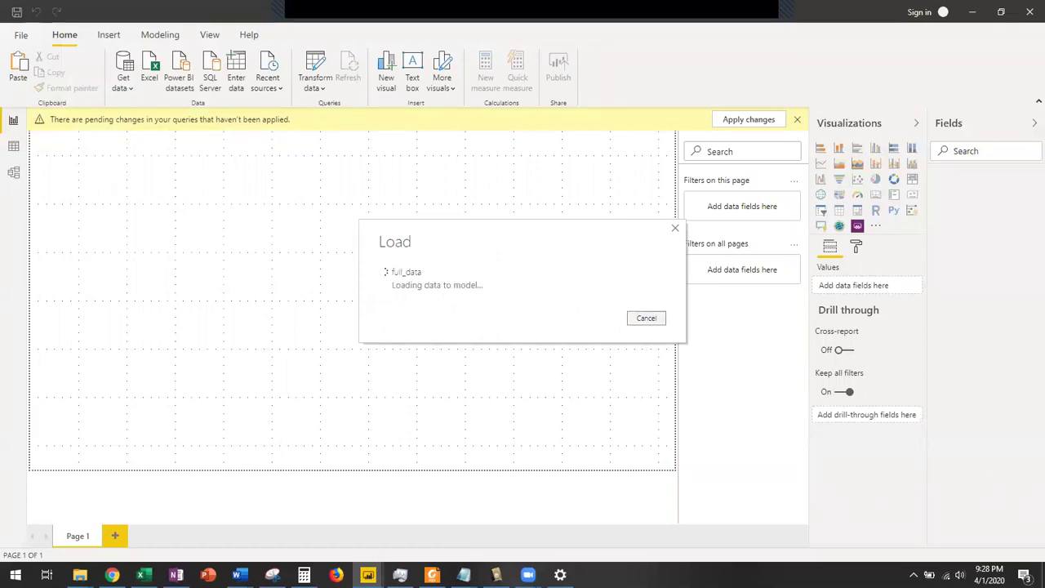
Switch to the small Notepad note and replace its text DAX with model
mouse_move(462, 575)
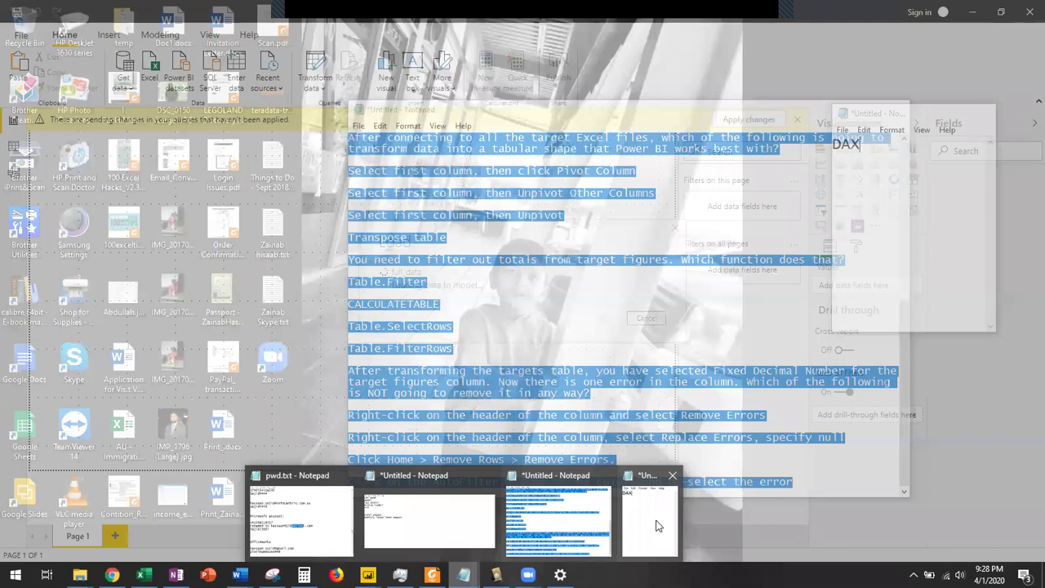
click(607, 510)
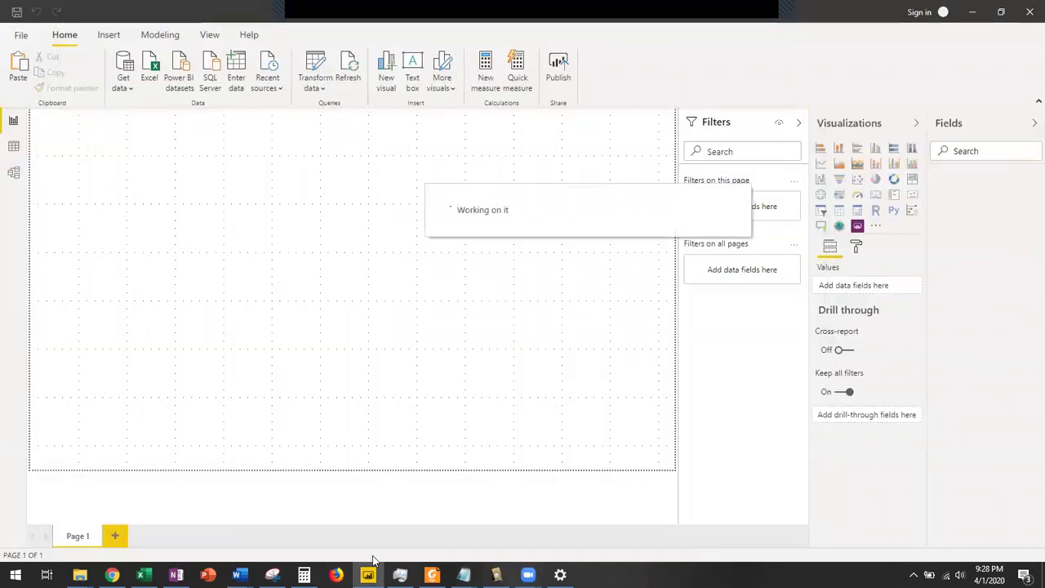
mouse_move(462, 575)
click(661, 536)
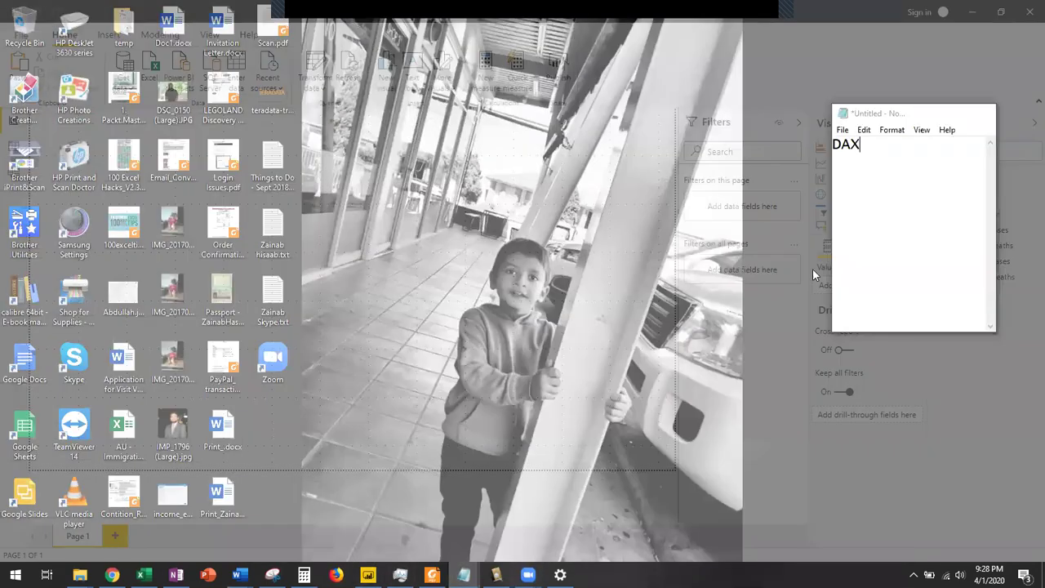
double_click(847, 145)
text(model;)
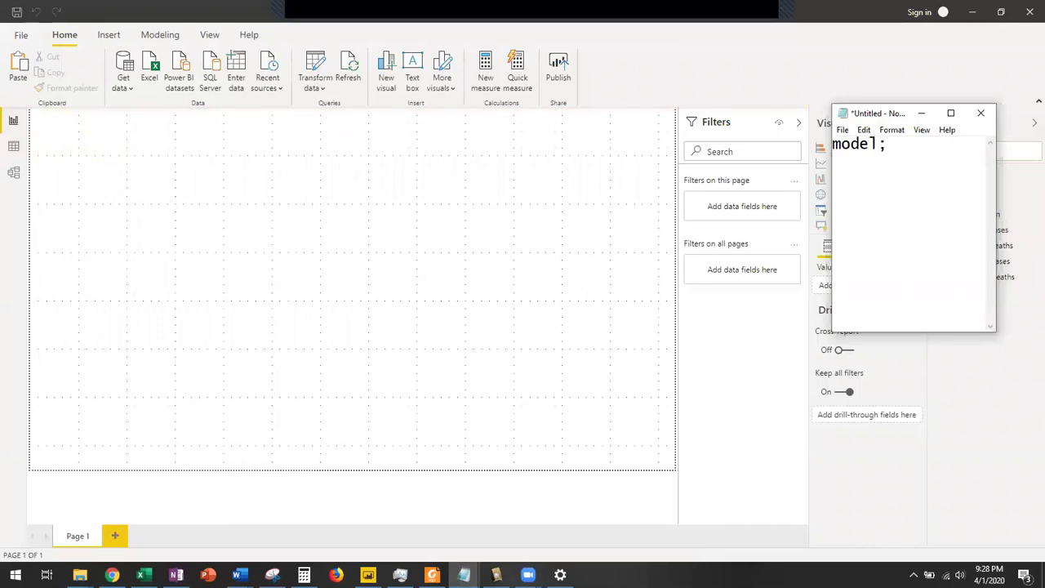
Add a numbered list below the word model: 1. import and 2. direct query
key(Return)
text(1. import )
text(2. direct quer)
text(y)
key(Return)
Highlight the line 1. import in the note to emphasise it, and clear the selection
key(Up)
key(Up)
key(shift+Right)
key(shift+Right)
key(shift+Right)
key(shift+Right)
key(shift+Right)
key(shift+Right)
key(shift+Right)
key(shift+Right)
key(shift+Right)
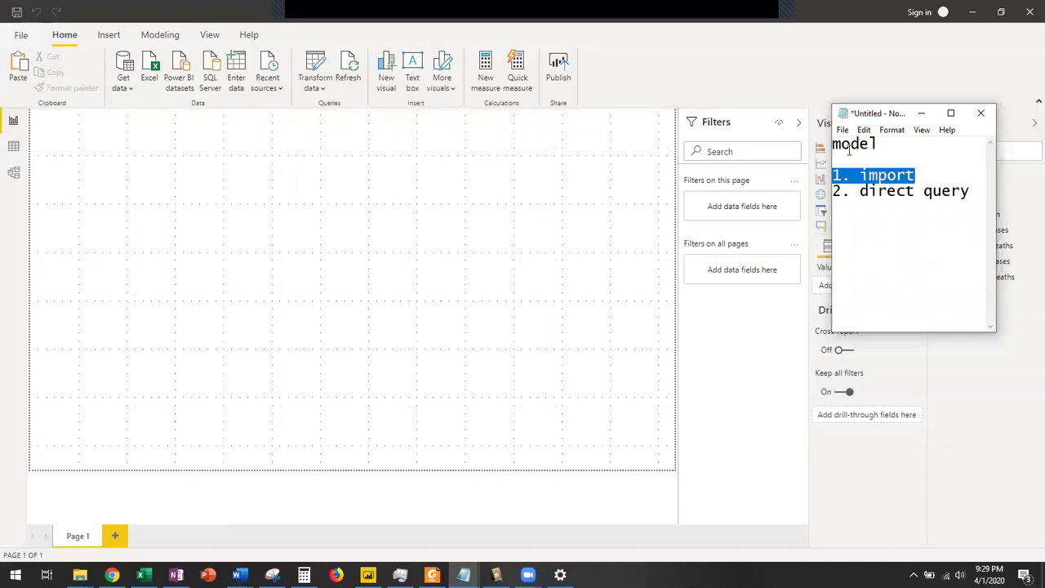
key(Down)
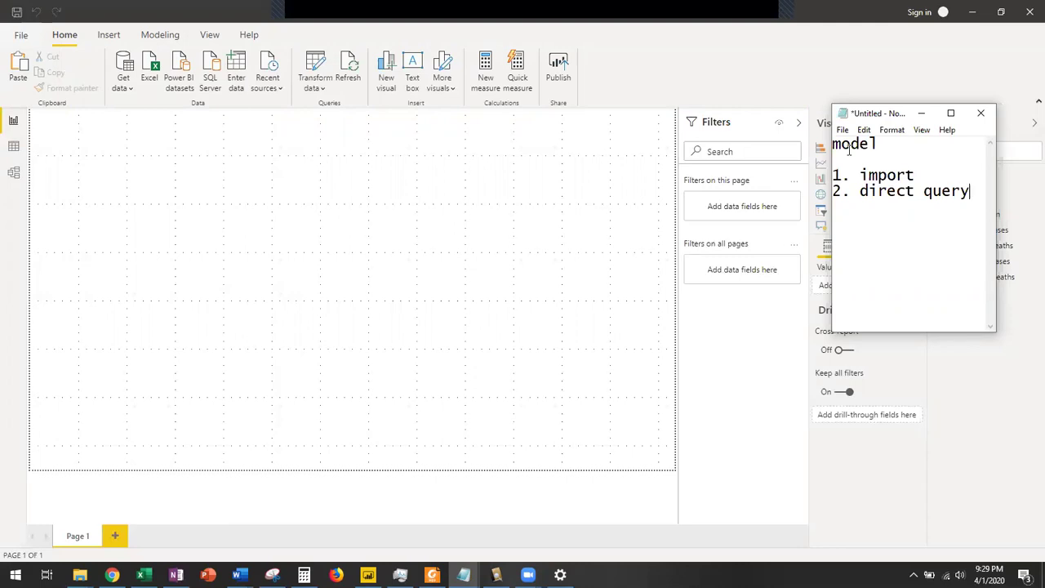
Delete the import and direct query lines from the note and highlight the word model
key(shift+Up)
key(shift+Home)
key(Delete)
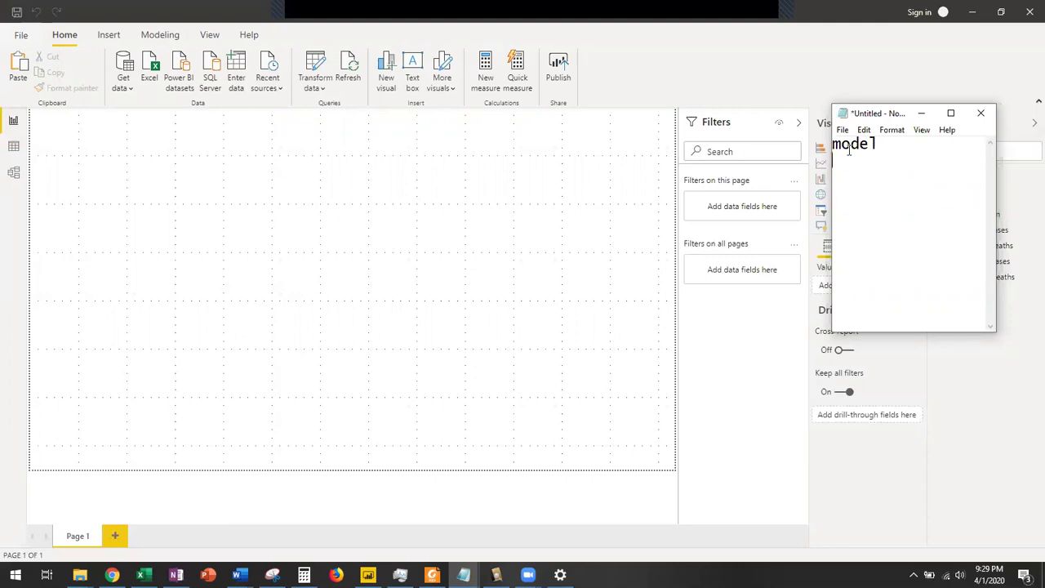
double_click(849, 150)
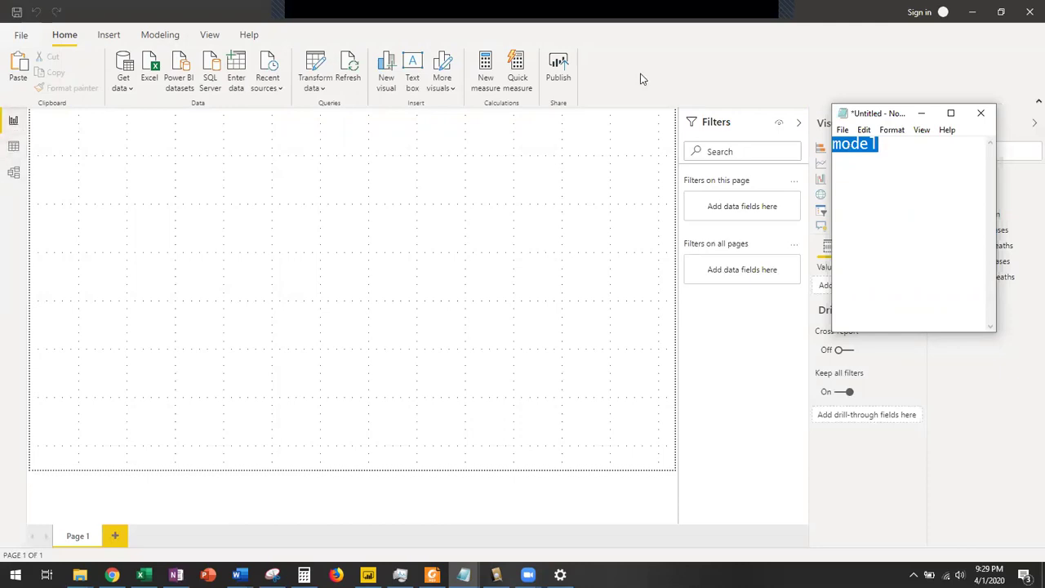
Return to Power BI and look through the rows of the full_data table in the data view
click(670, 66)
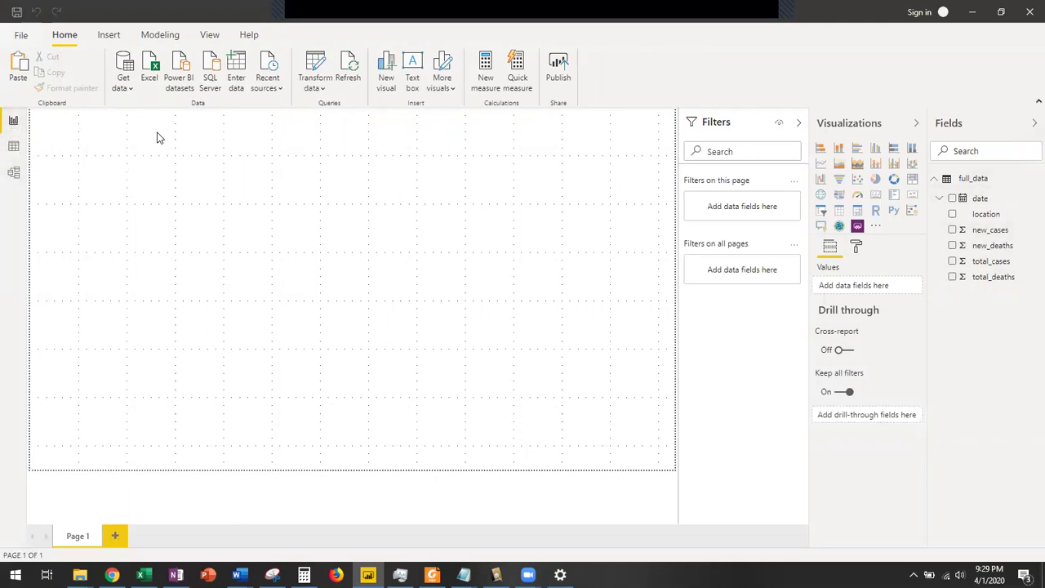
click(13, 148)
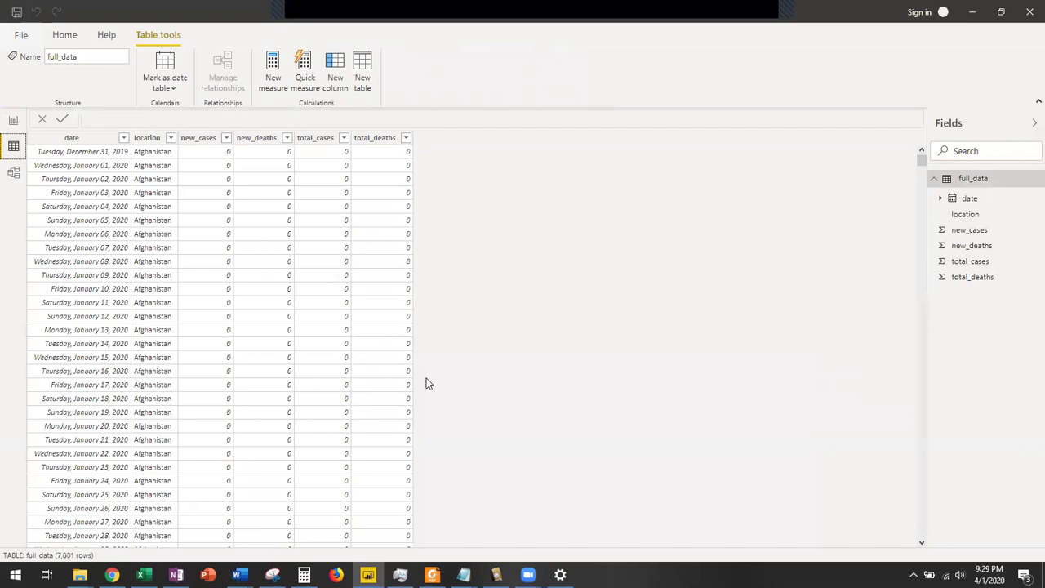
scroll(261, 362, down, 10)
scroll(261, 362, up, 10)
scroll(155, 421, down, 5)
scroll(154, 421, up, 5)
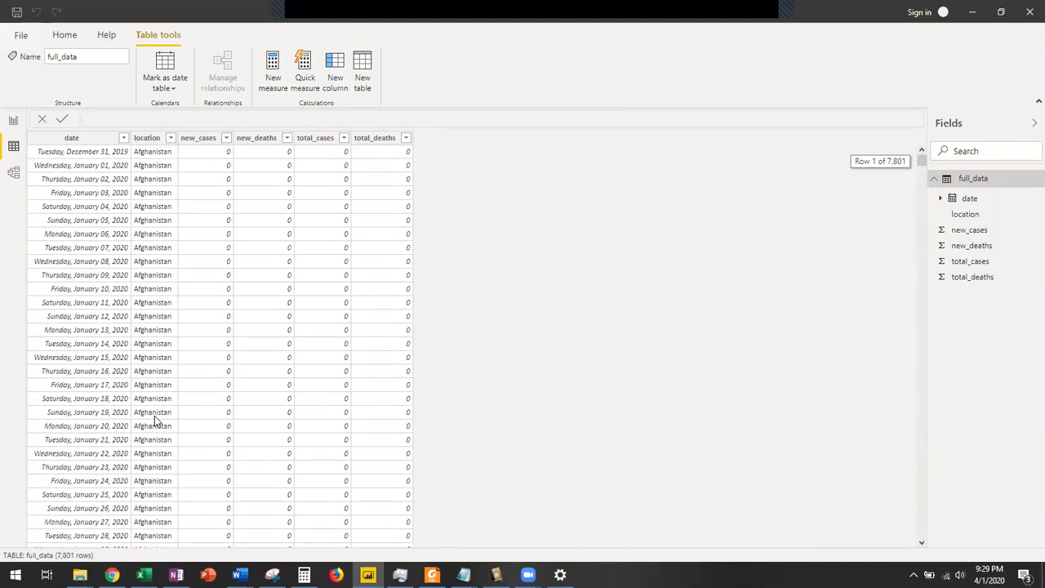
Show the model view and enlarge the full_data table card
click(14, 173)
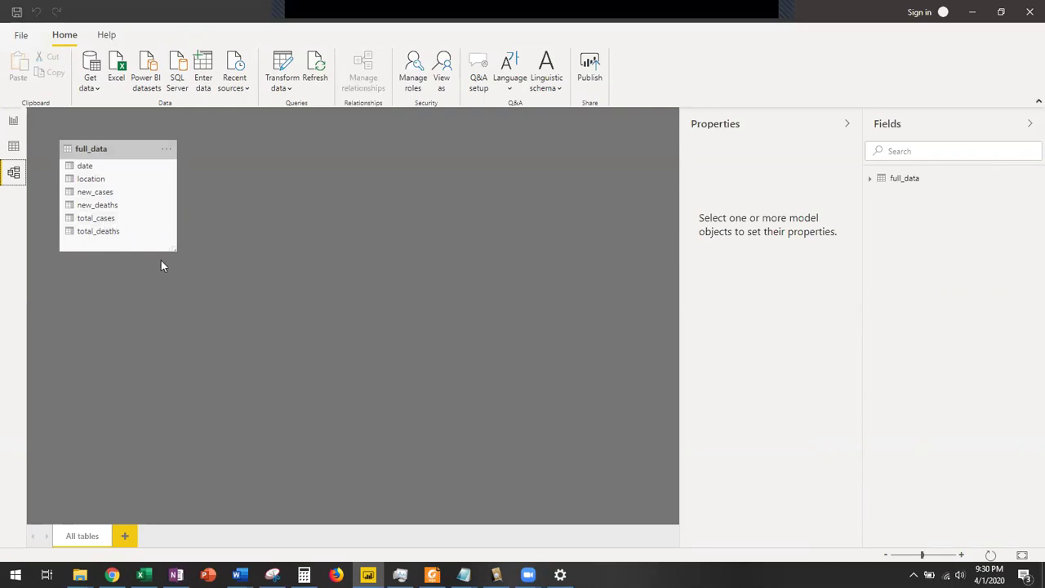
drag(174, 249, 252, 297)
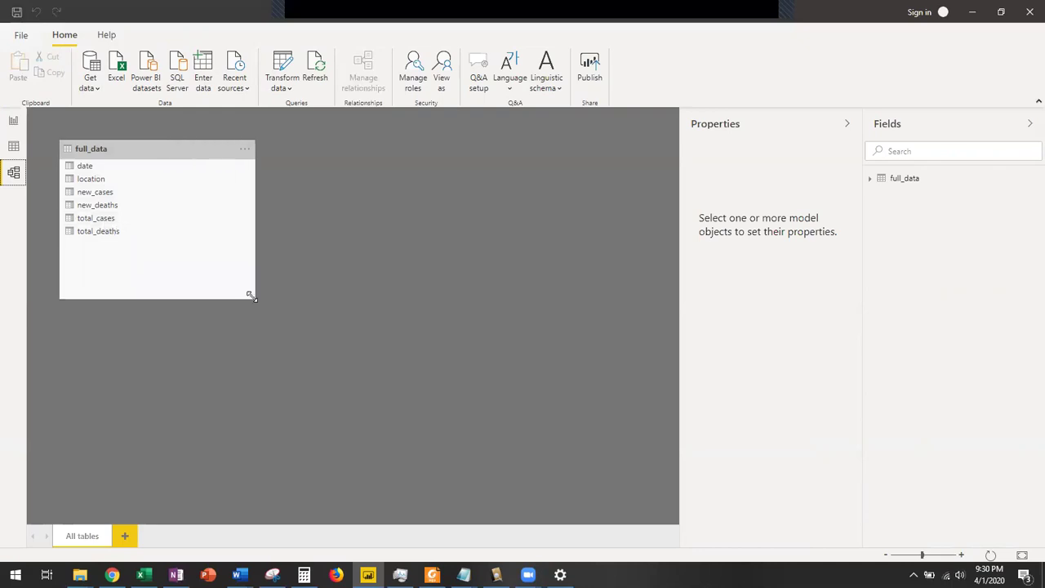
Switch to the small Notepad note and replace the word model with metadata
mouse_move(462, 575)
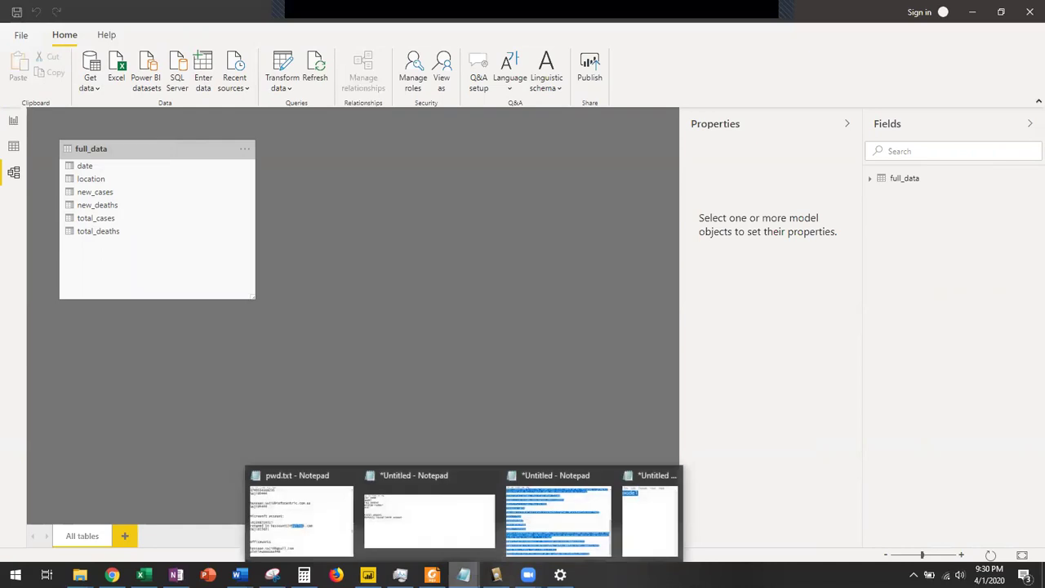
click(635, 503)
click(901, 249)
double_click(850, 144)
text(metadat)
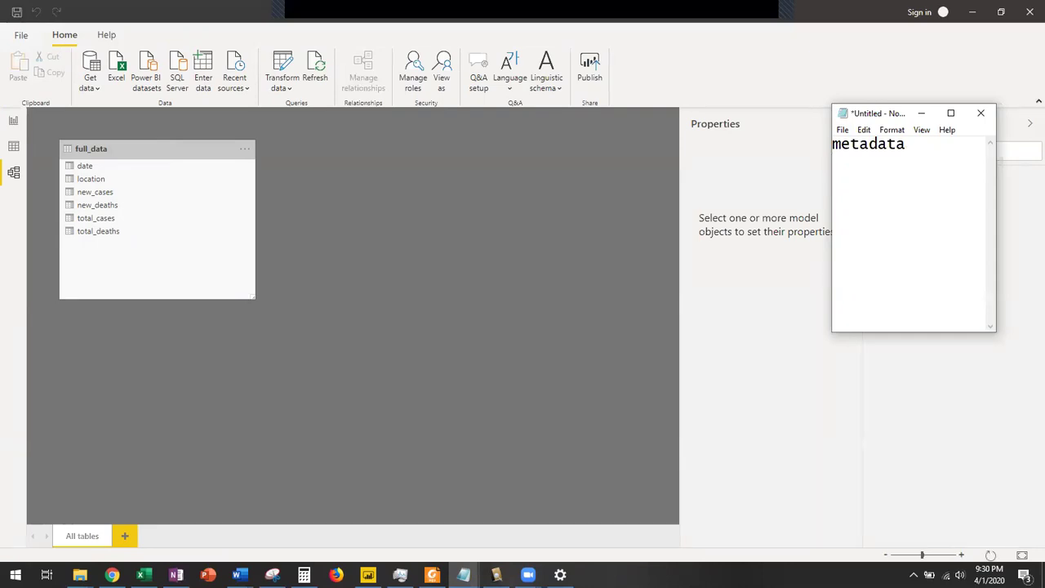
Write the definition "data about data." below metadata in the note, move the note beside the full_data card, and add an extra blank line
text(a)
key(Return)
key(Return)
text(data about data.)
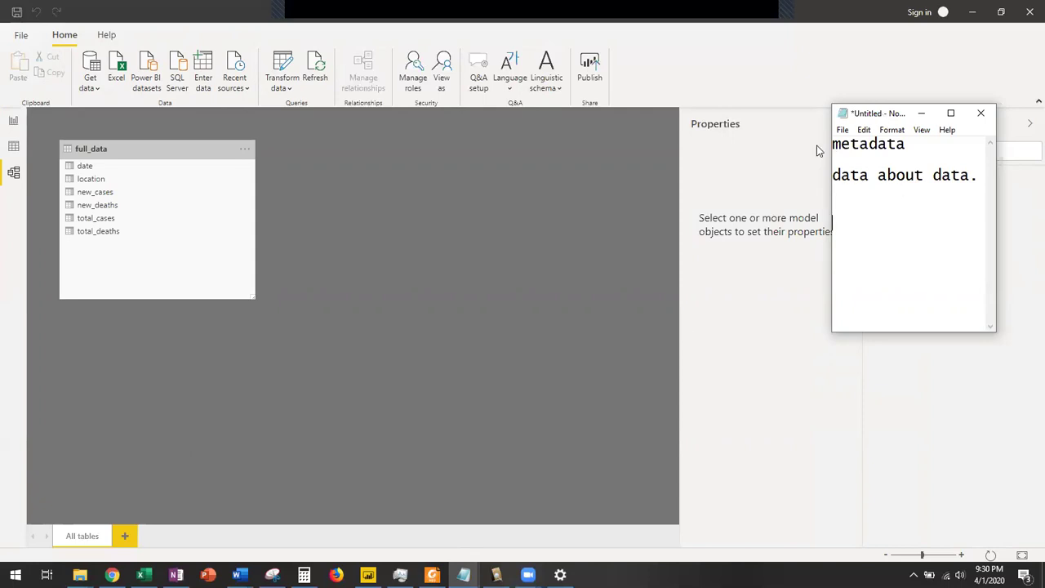
drag(880, 117, 410, 154)
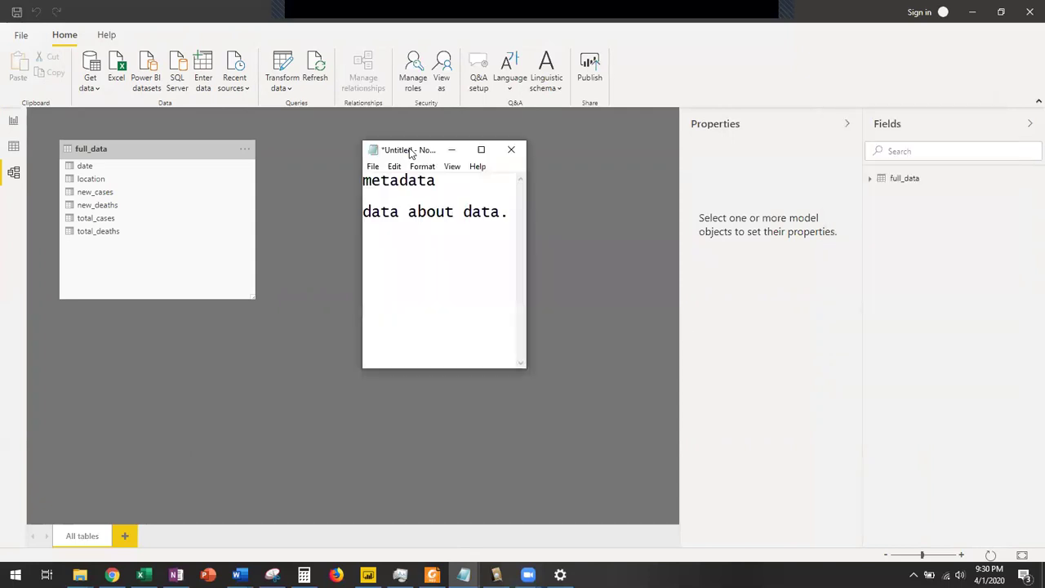
click(373, 202)
key(Return)
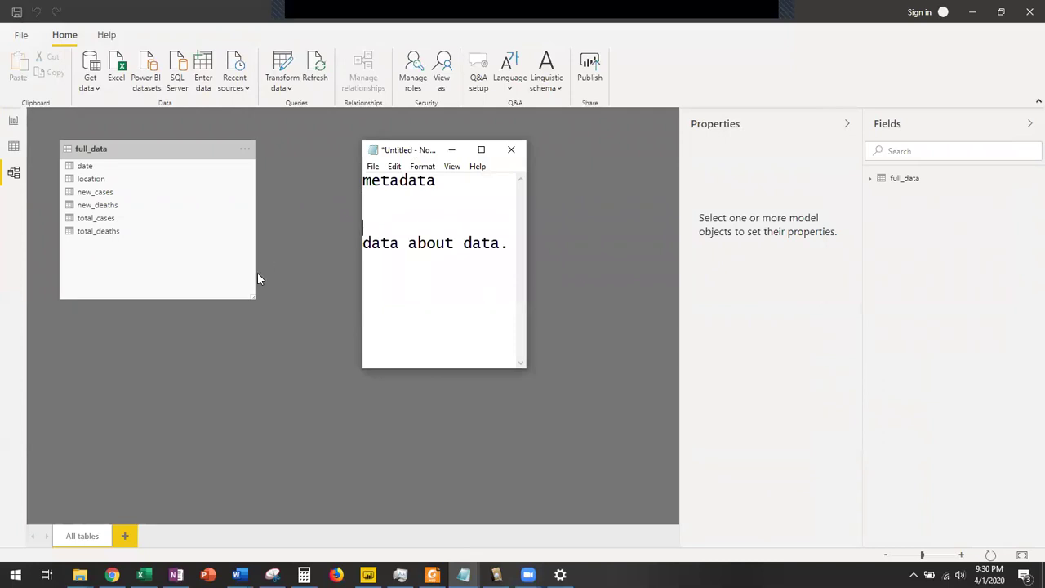
click(80, 574)
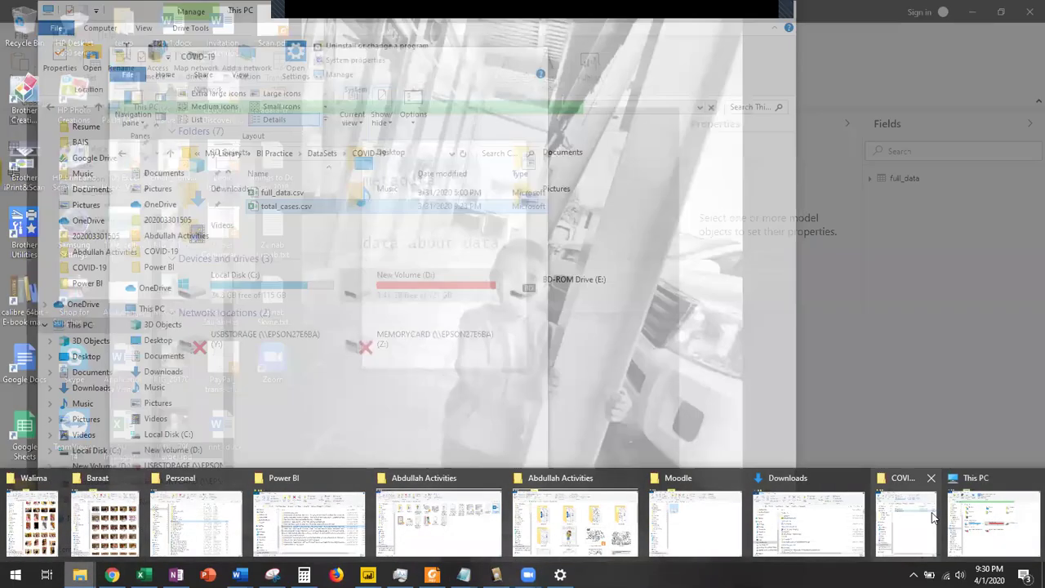
click(935, 518)
click(311, 206)
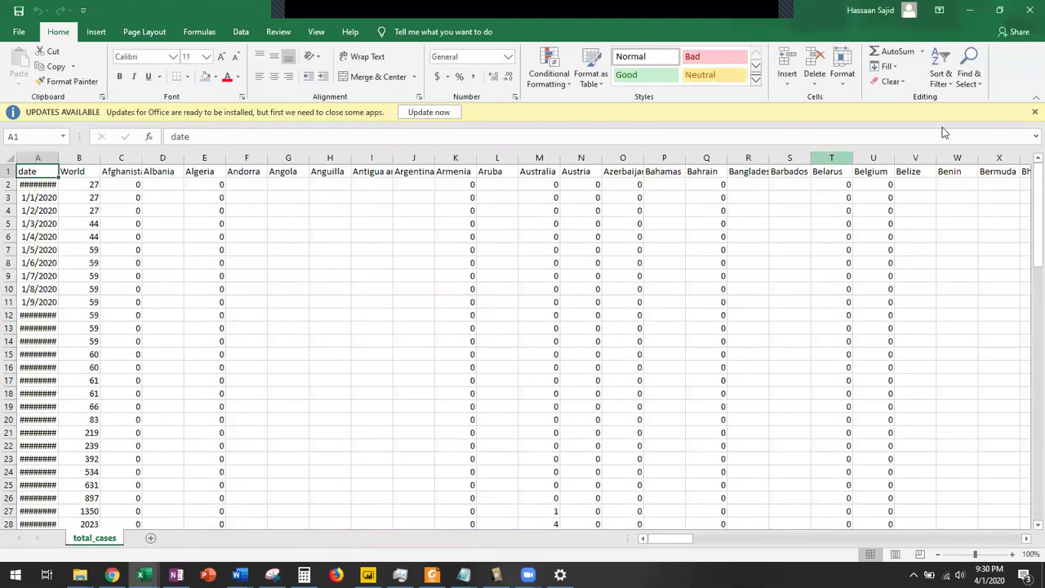
click(1029, 10)
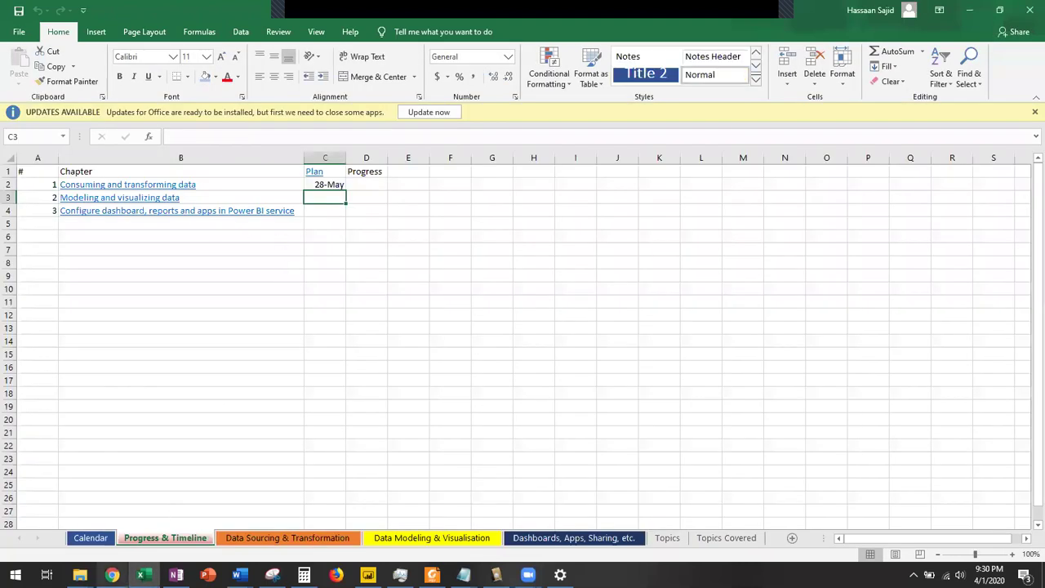
Open full_data.csv from the COVID-19 folder in Excel and go through its column headers
click(906, 518)
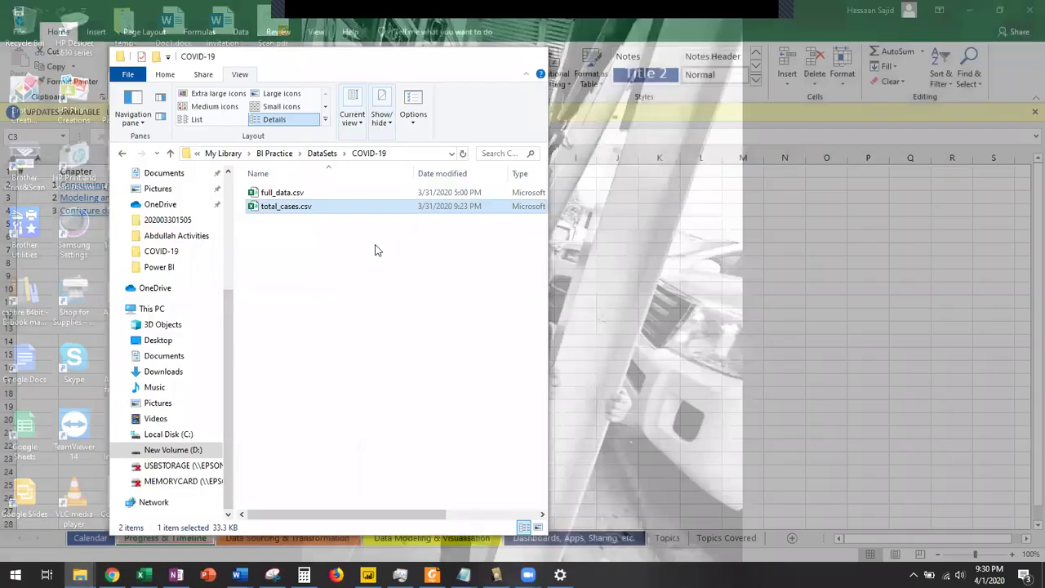
double_click(281, 192)
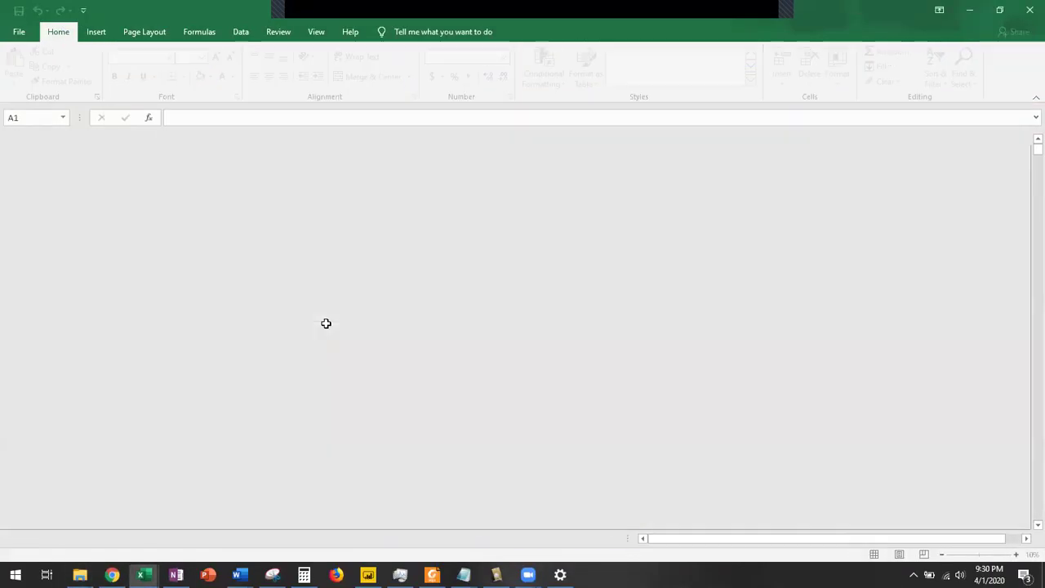
click(50, 186)
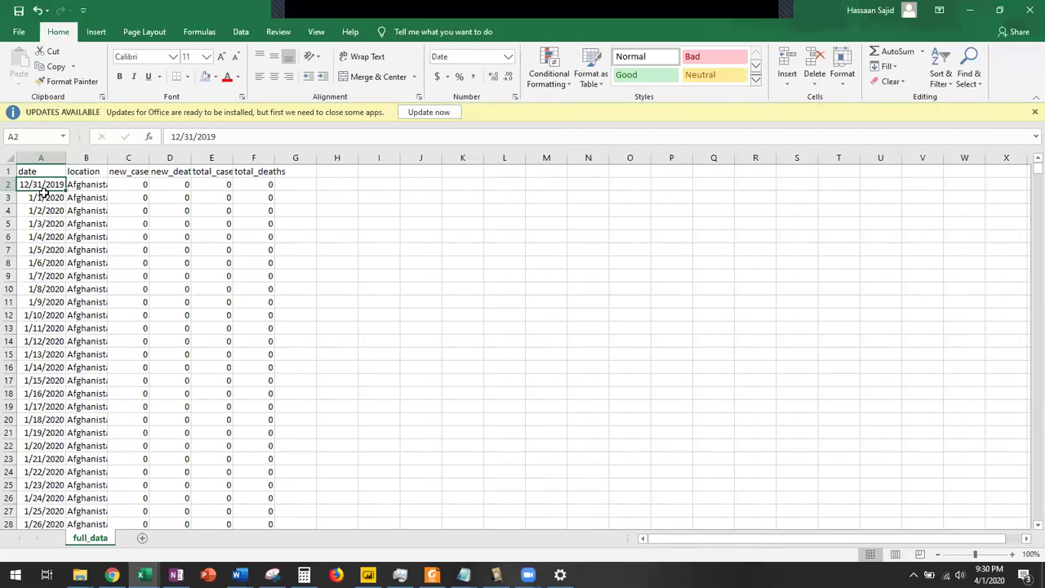
click(43, 171)
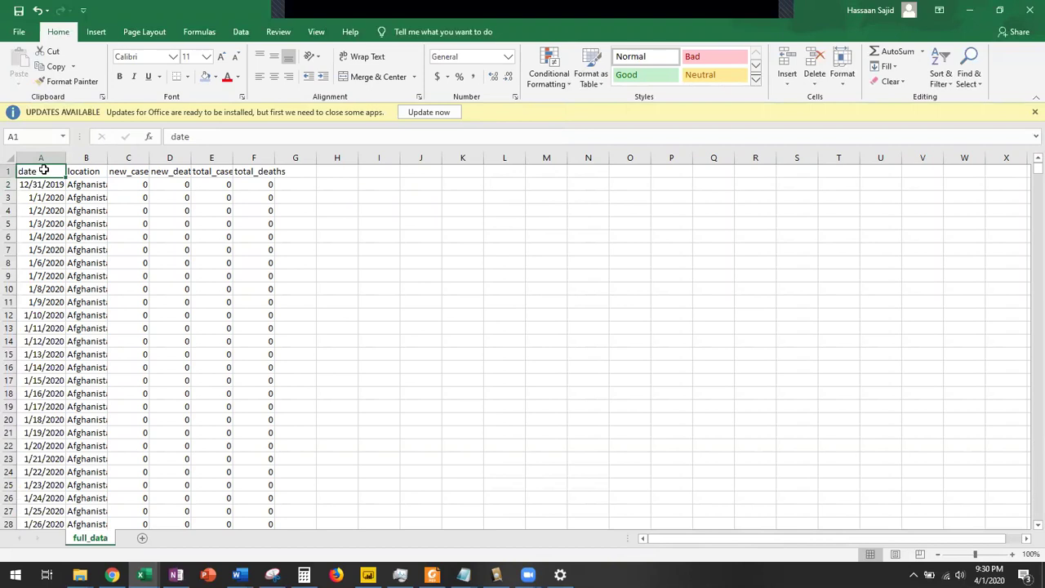
click(82, 171)
click(130, 172)
click(173, 171)
click(214, 172)
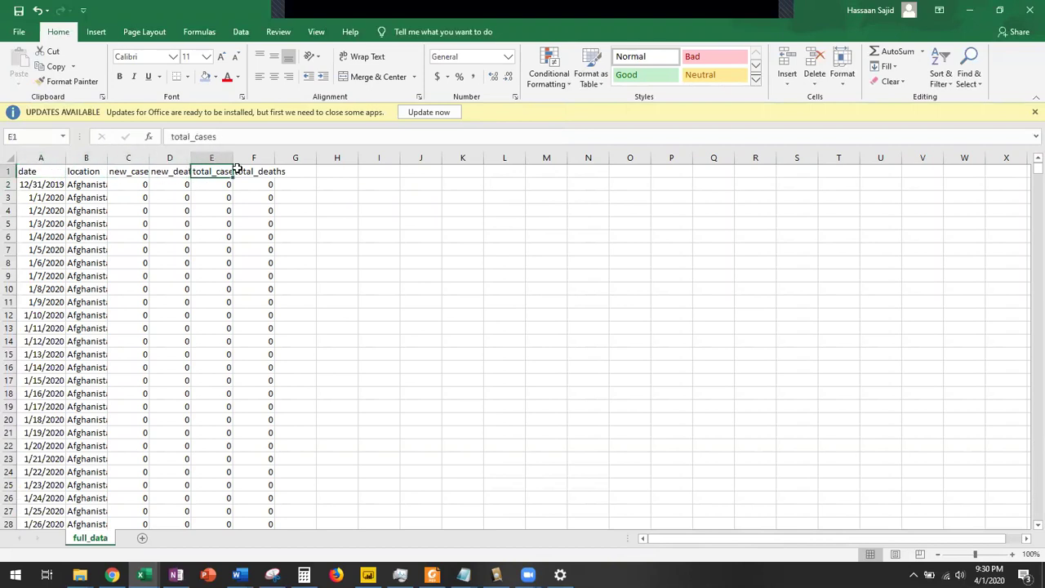
click(236, 169)
Review the header row once more from date to total_deaths, followed by the first value in the date column
click(48, 172)
click(82, 172)
click(133, 170)
click(170, 172)
click(212, 172)
click(259, 170)
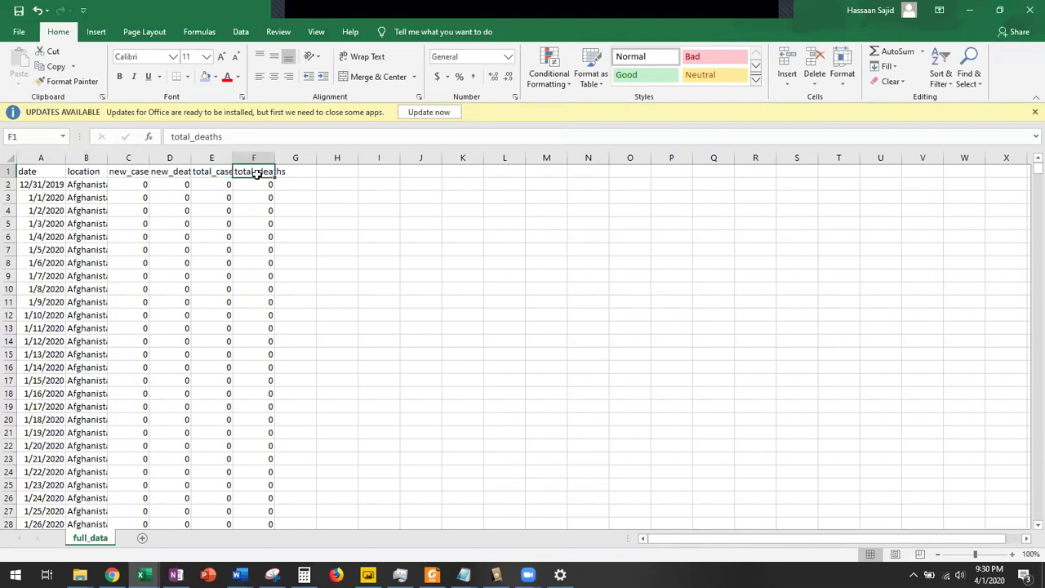
click(35, 170)
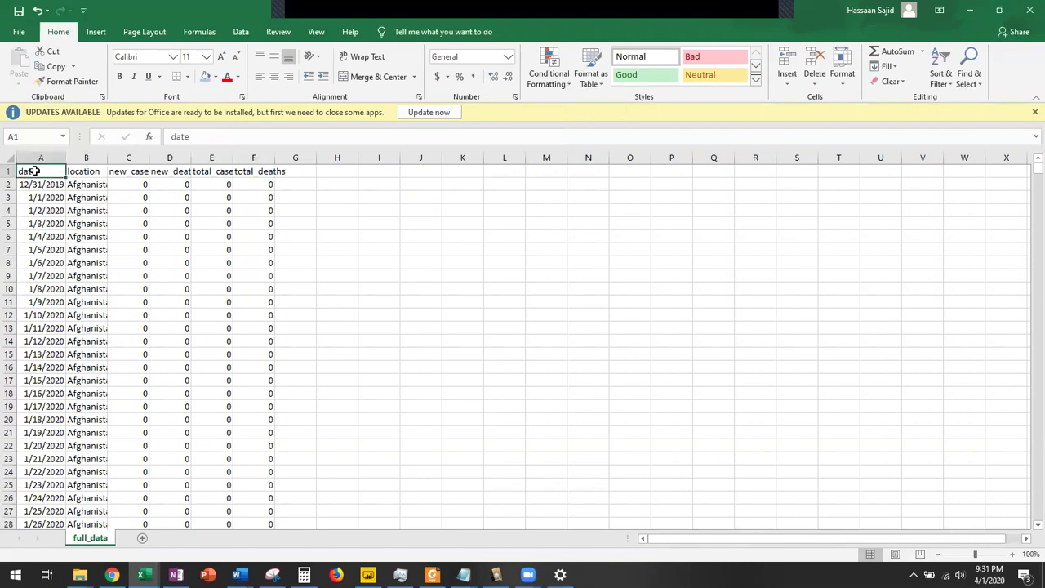
click(43, 184)
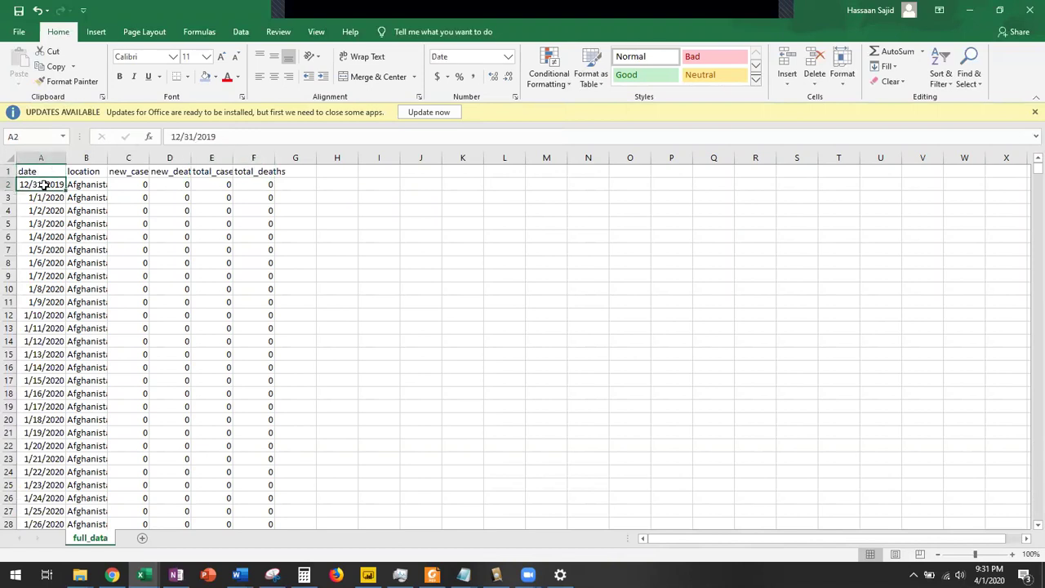
Widen the location column, look over the case and death columns, and fit total_cases and total_deaths to their contents
click(85, 171)
drag(107, 158, 128, 156)
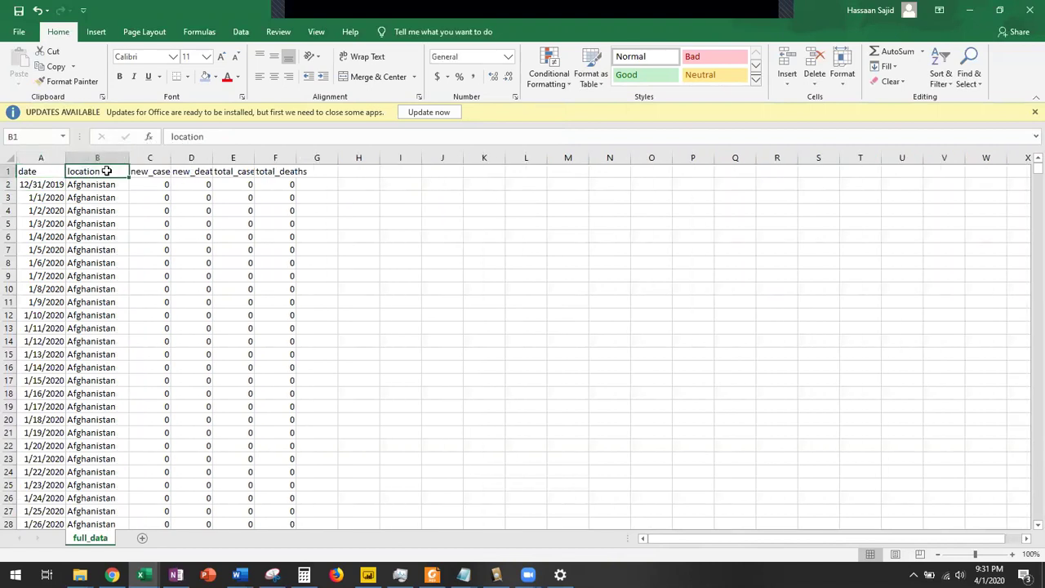
drag(145, 171, 237, 174)
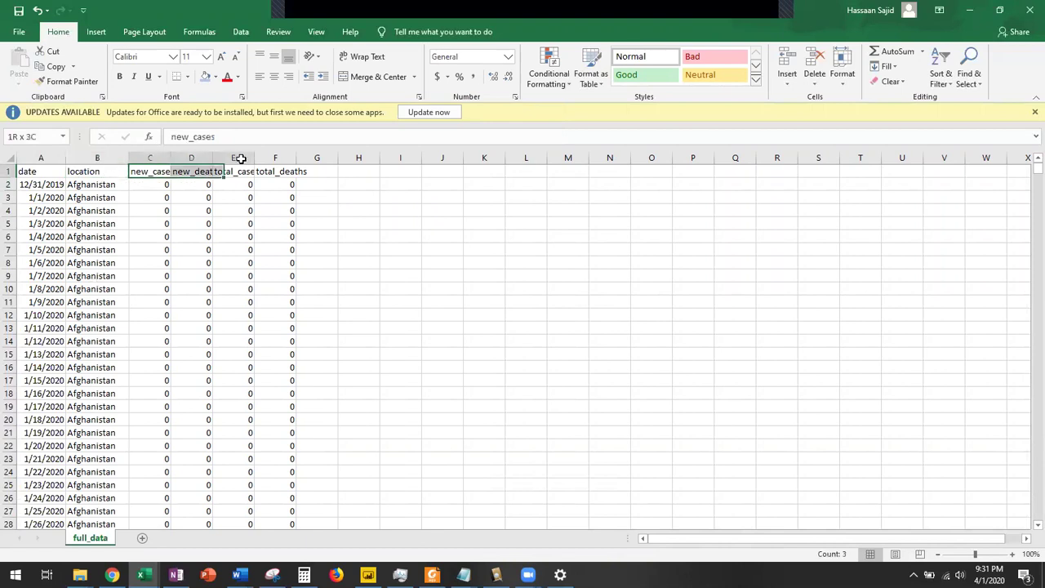
click(153, 185)
click(205, 186)
click(230, 186)
click(270, 184)
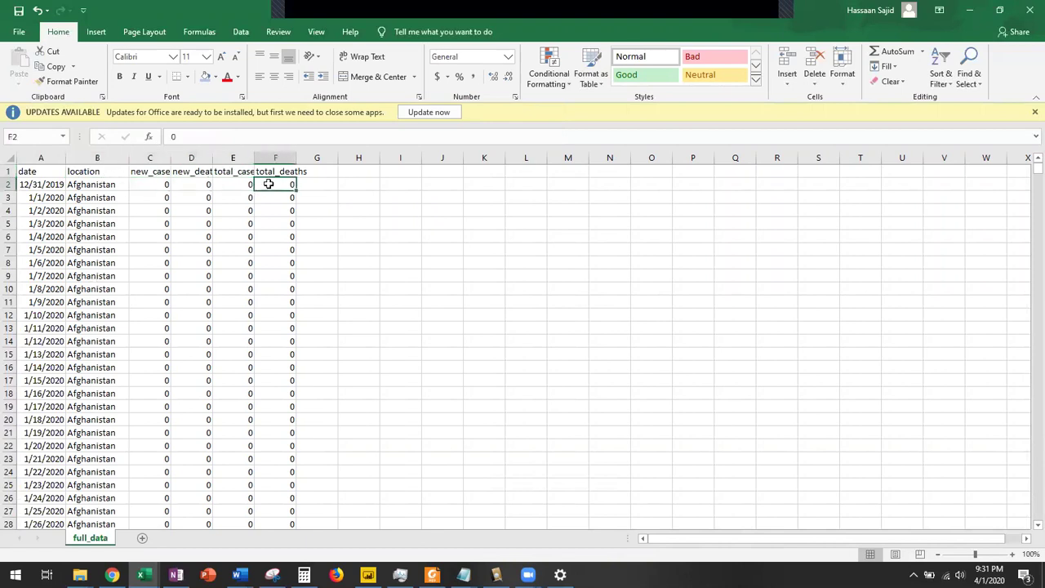
double_click(255, 157)
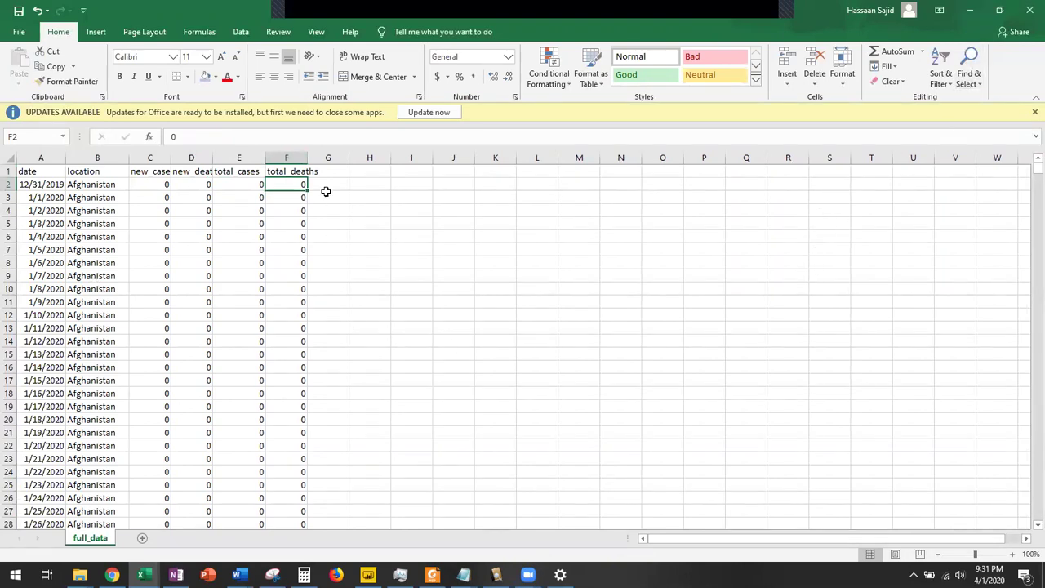
double_click(307, 157)
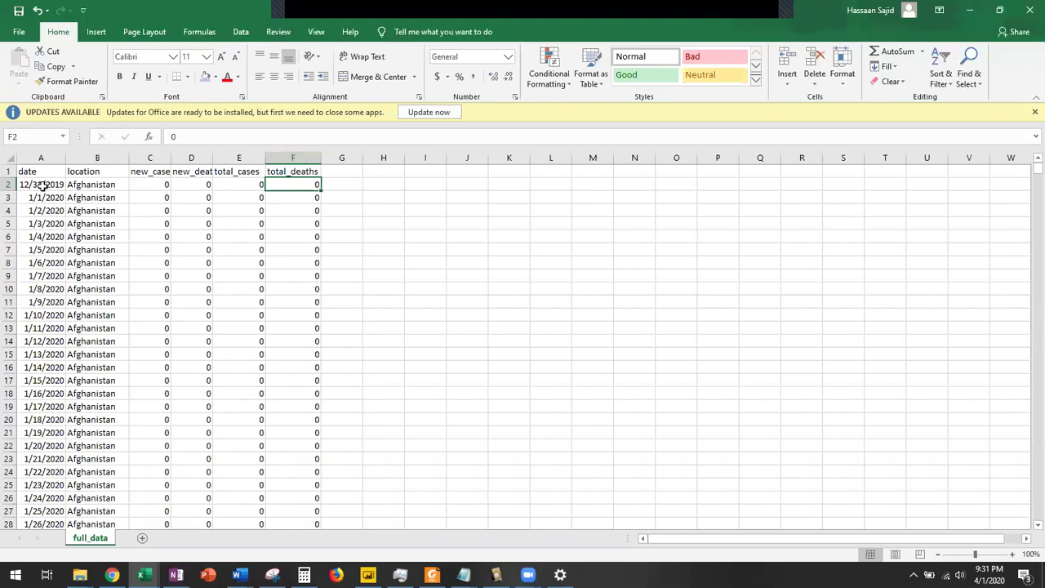
Minimize the Excel workbook, return to Power BI, and shift the full_data table card sideways in the model view
click(979, 16)
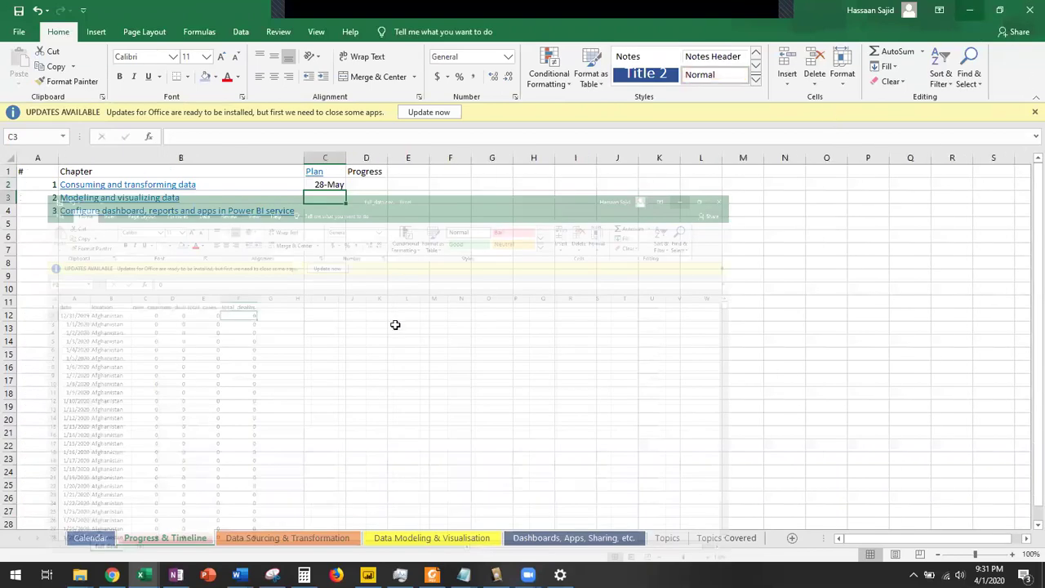
click(367, 574)
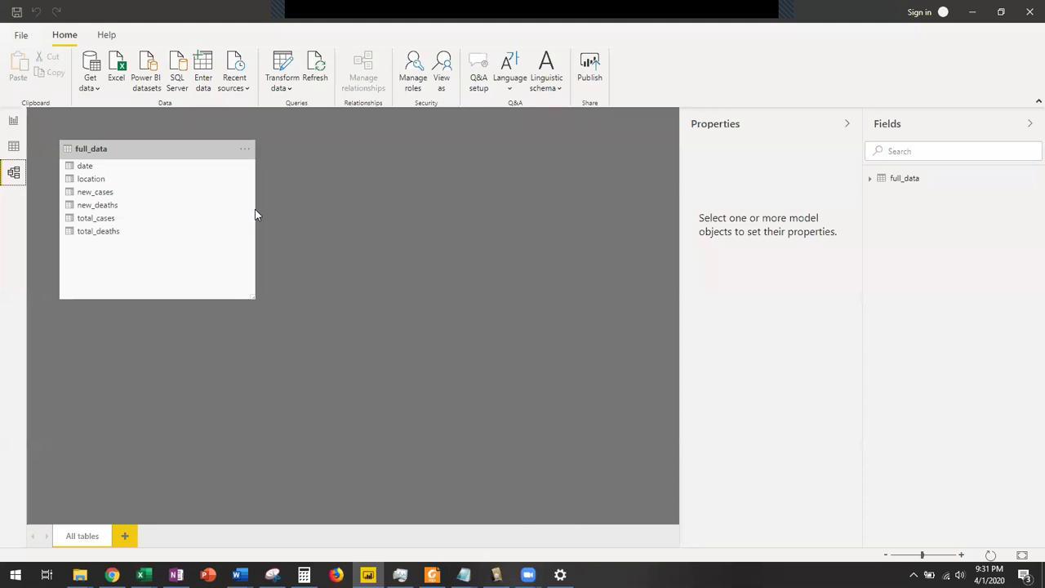
drag(207, 149, 267, 152)
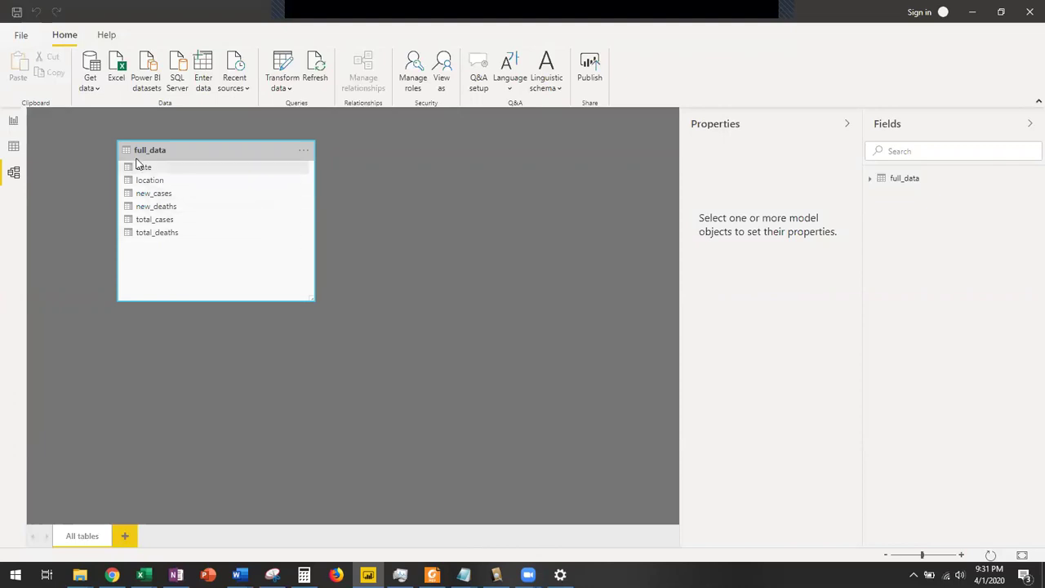
click(15, 122)
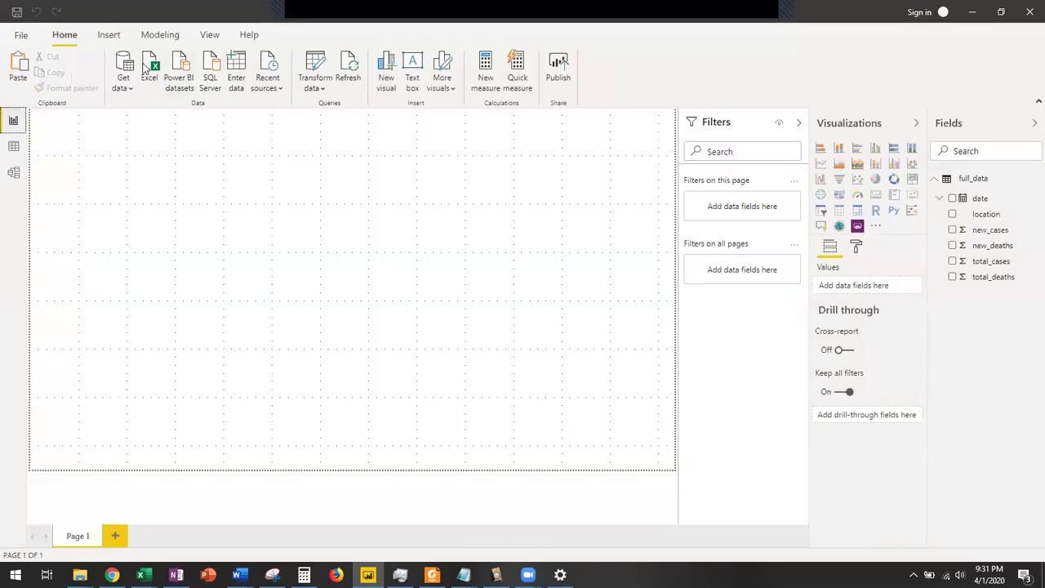
click(130, 90)
click(143, 130)
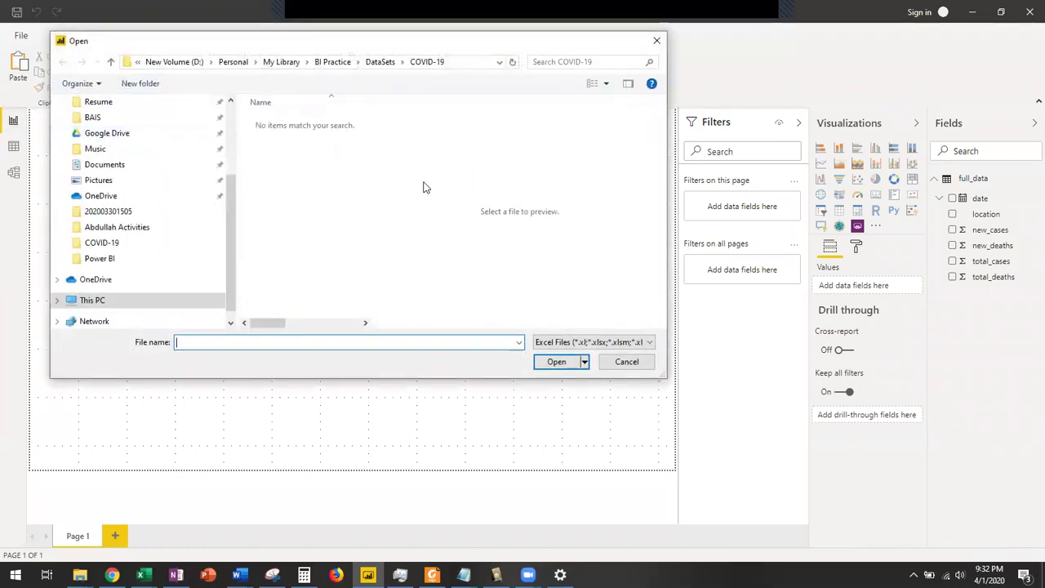
click(626, 361)
Preview full_data.csv as a Text/CSV data source and close the preview without loading it
click(123, 80)
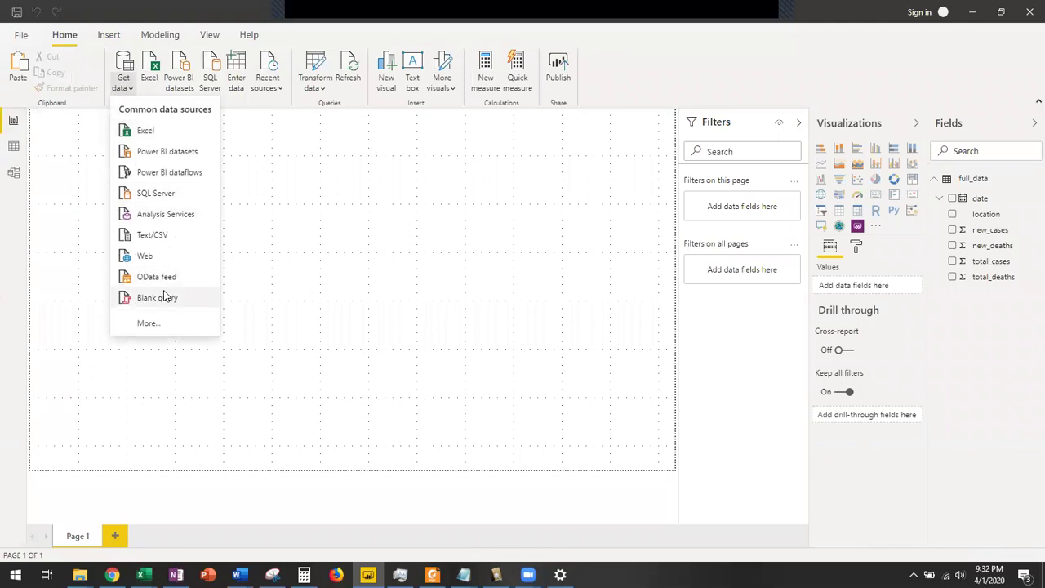
click(159, 234)
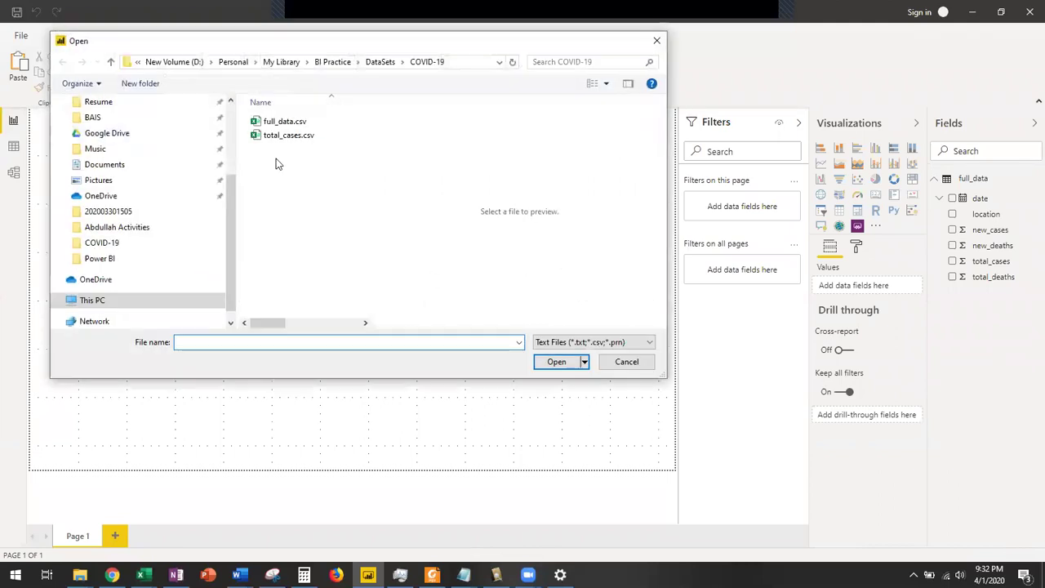
click(285, 121)
click(552, 361)
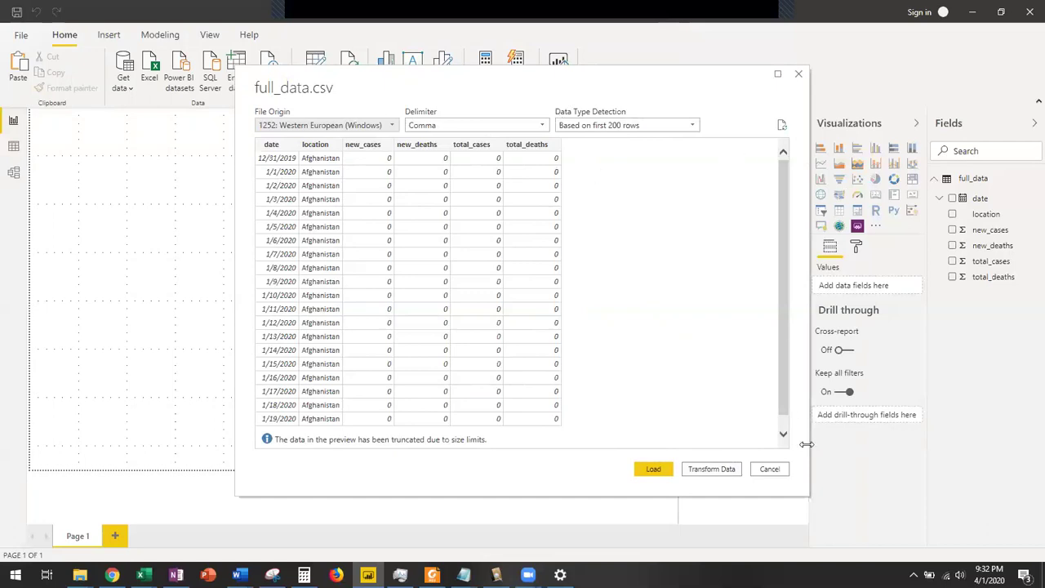
click(769, 470)
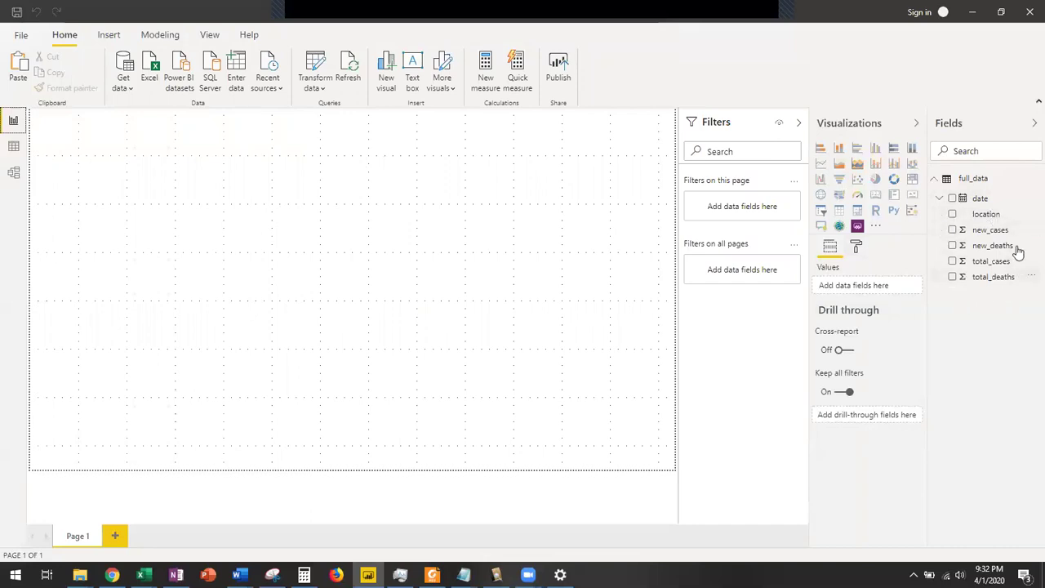
Examine the available options and properties of the full_data table in the model view
click(14, 172)
click(303, 152)
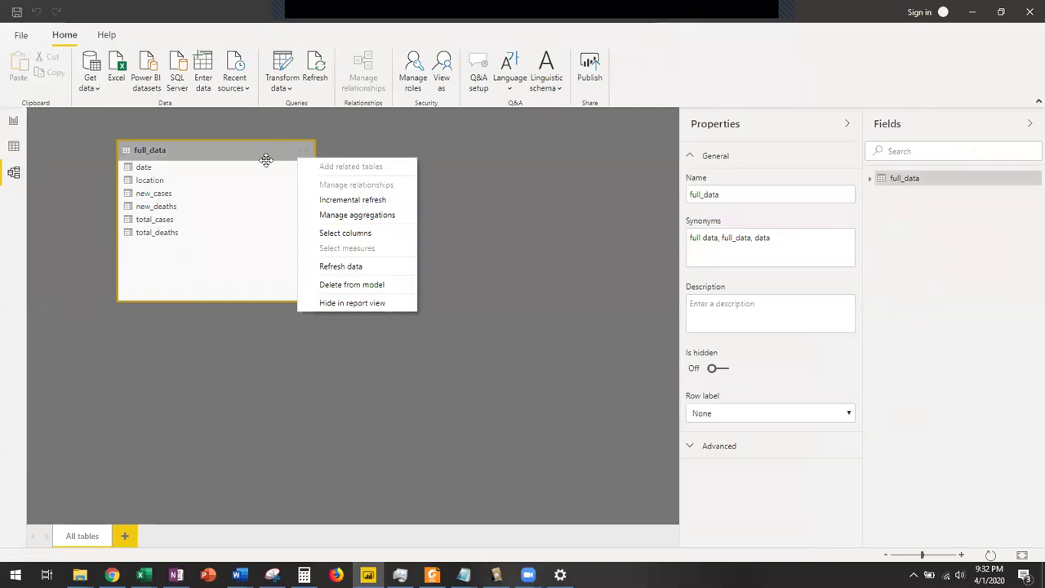
click(266, 160)
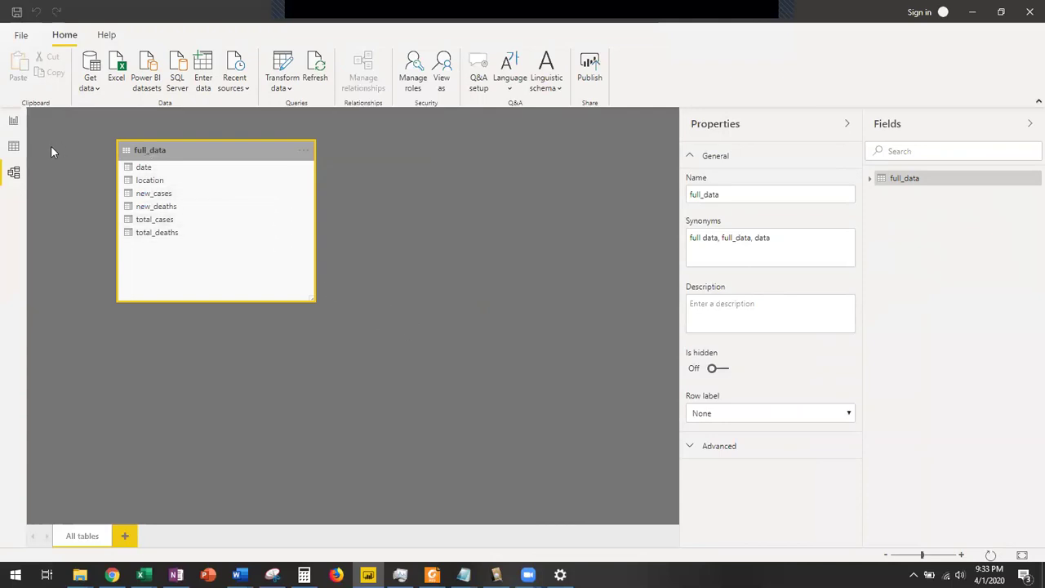
Return to the report view, add a table visual of the location field to Page 1, enlarge it, and look through its entries
click(13, 122)
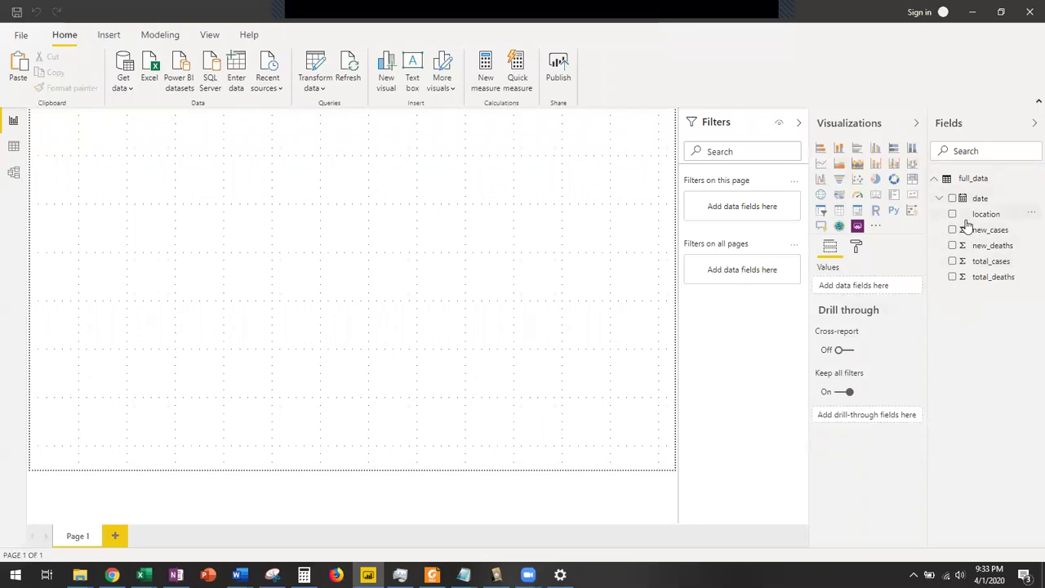
drag(983, 216, 155, 186)
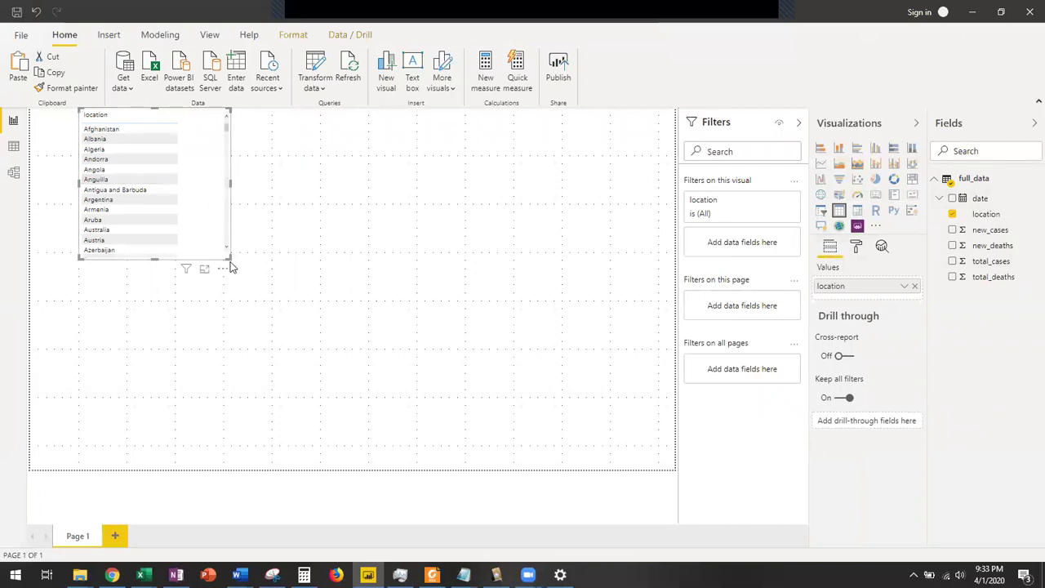
drag(229, 260, 302, 347)
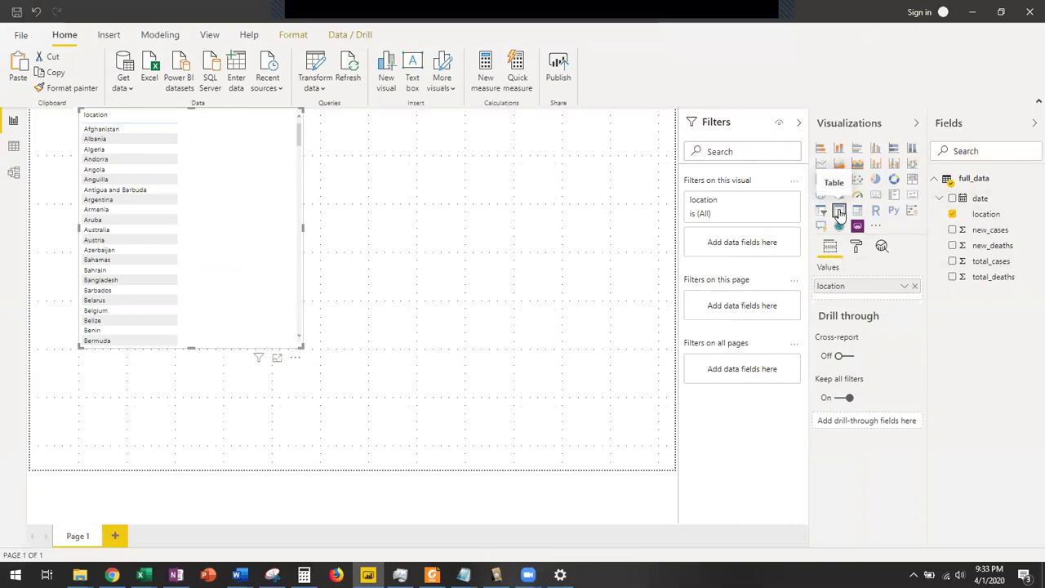
scroll(172, 218, down, 20)
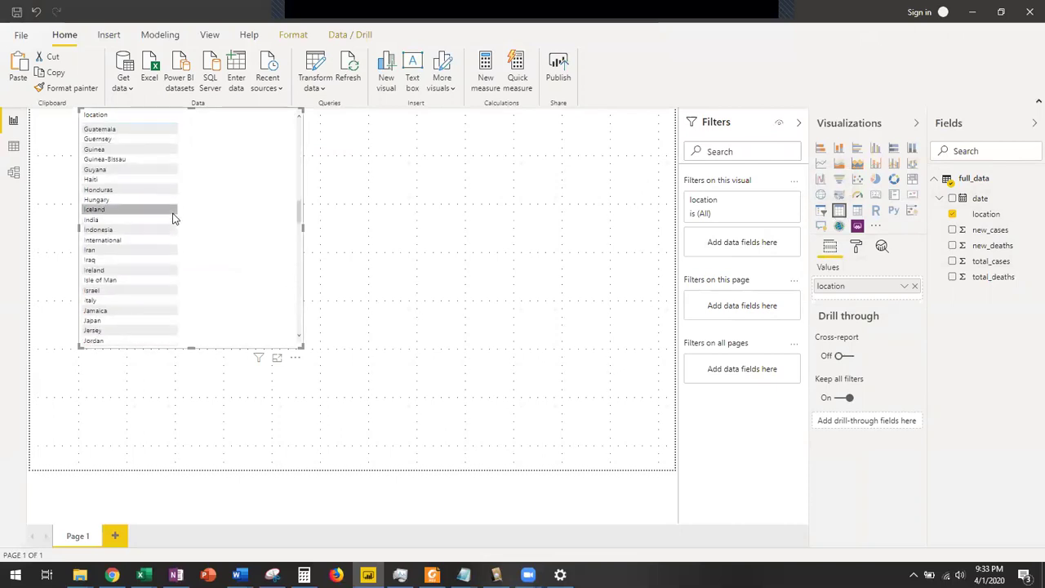
scroll(172, 217, up, 20)
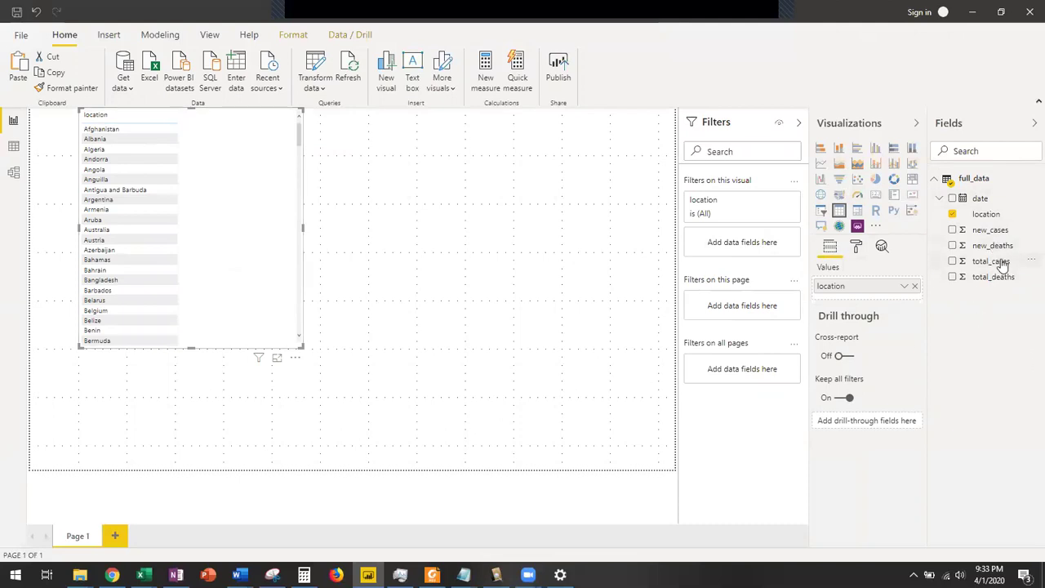
Add the total_cases field to the location table visual and delete the whole visual from Page 1
drag(1002, 266, 272, 196)
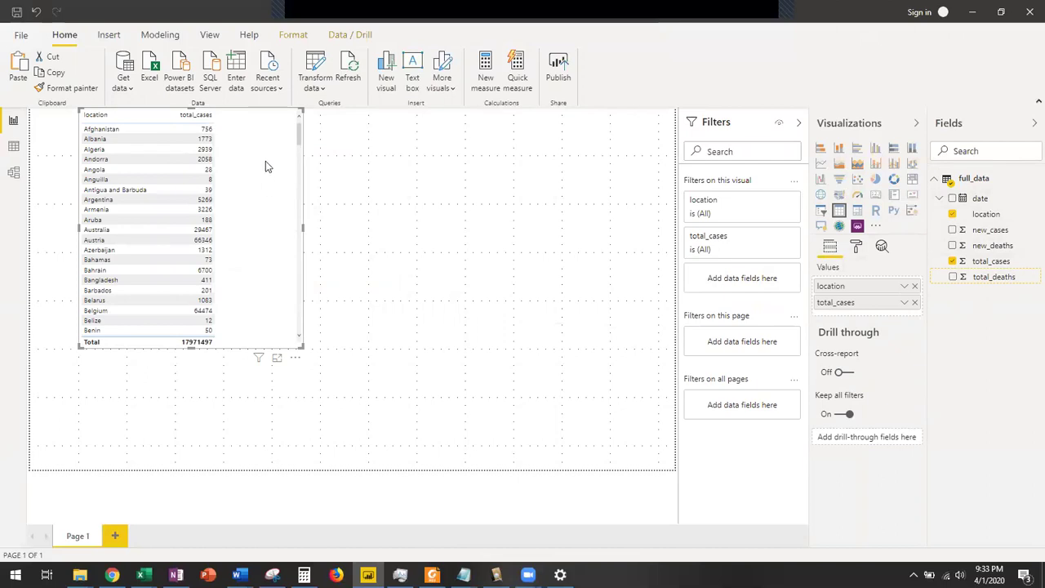
key(Delete)
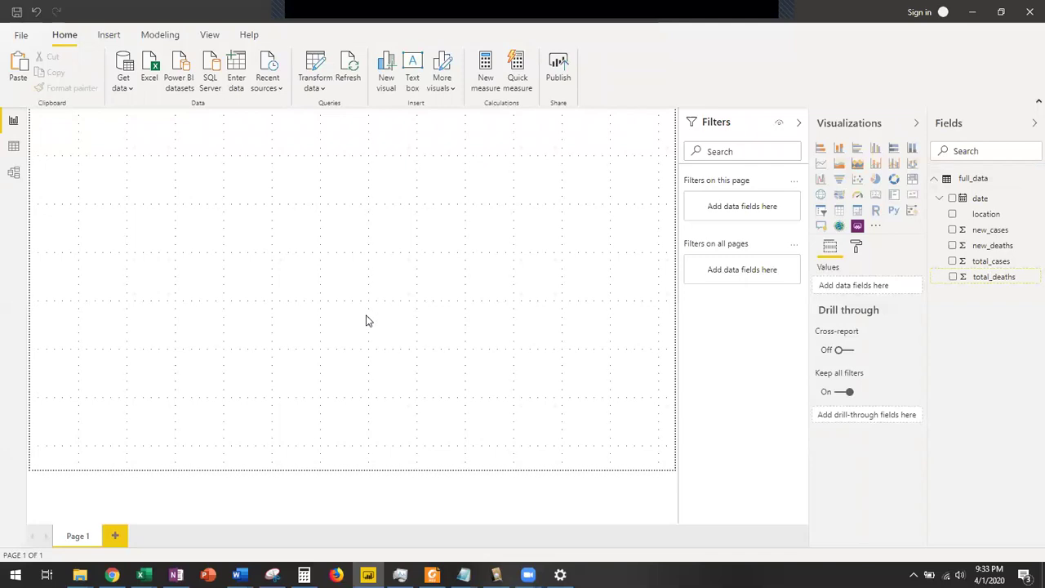
Create a new table visual with location and total_cases as values, enlarged and placed near the middle of the page
click(839, 212)
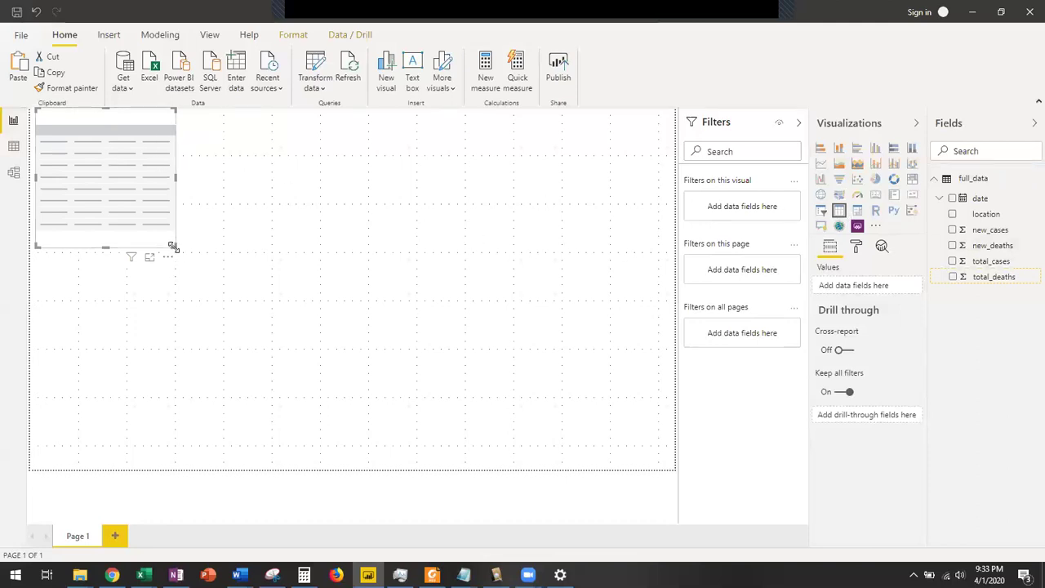
drag(172, 247, 236, 326)
drag(182, 156, 400, 119)
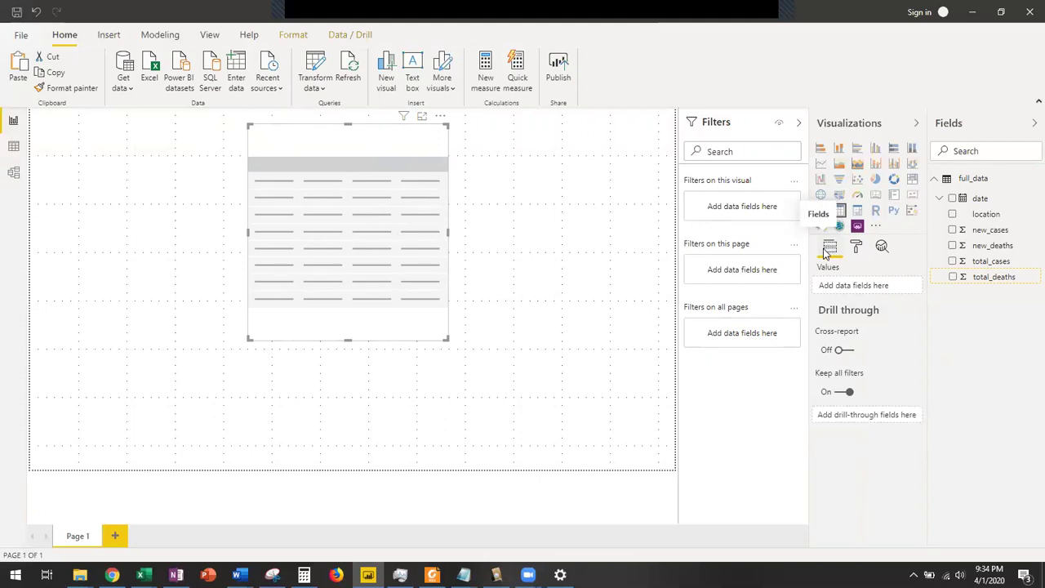
drag(980, 214, 875, 291)
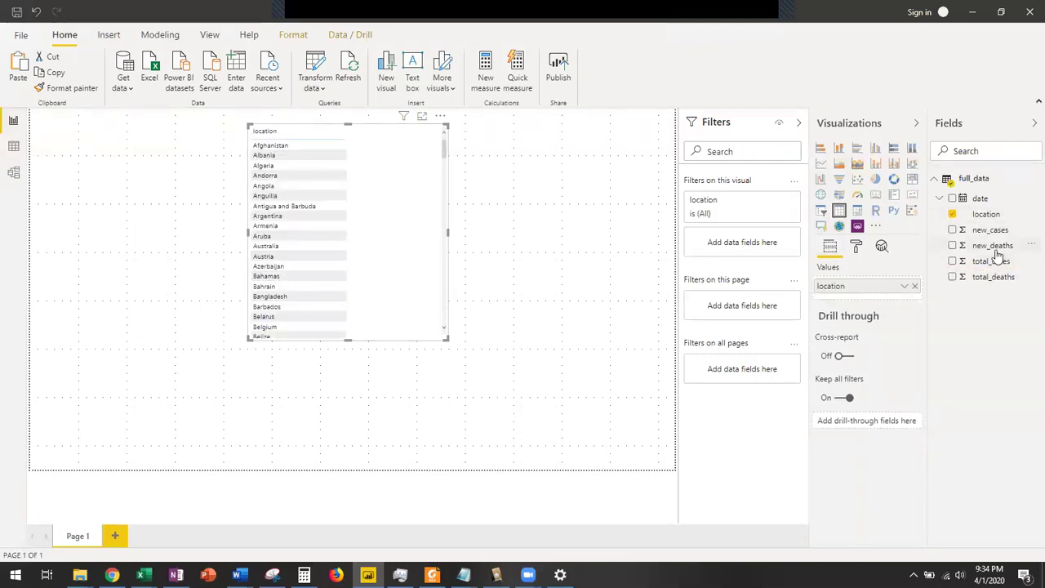
drag(982, 261, 847, 311)
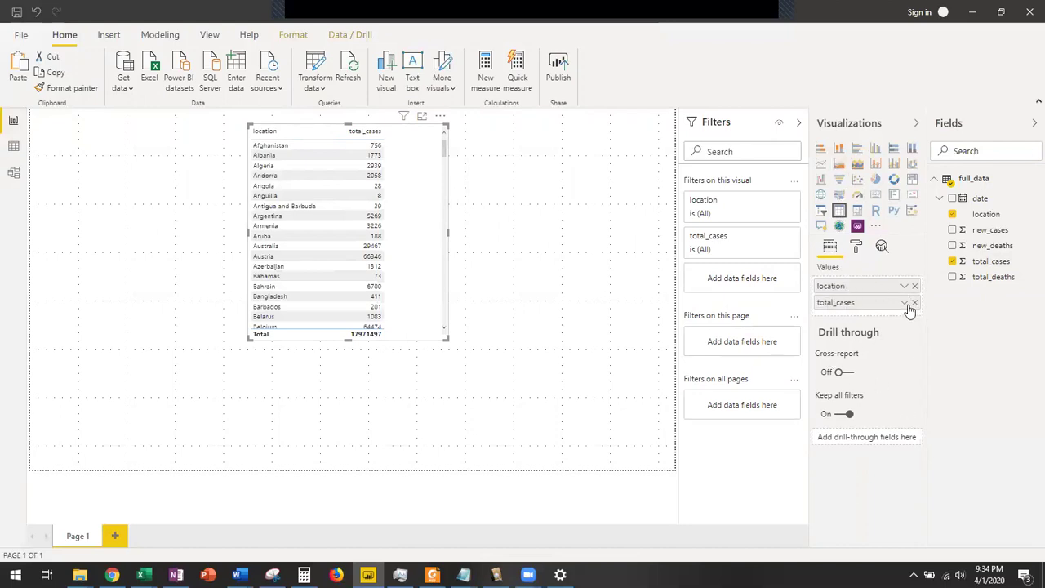
Convert the table into a filled map with location as its Location field, and place it in the page's upper-left corner
click(838, 199)
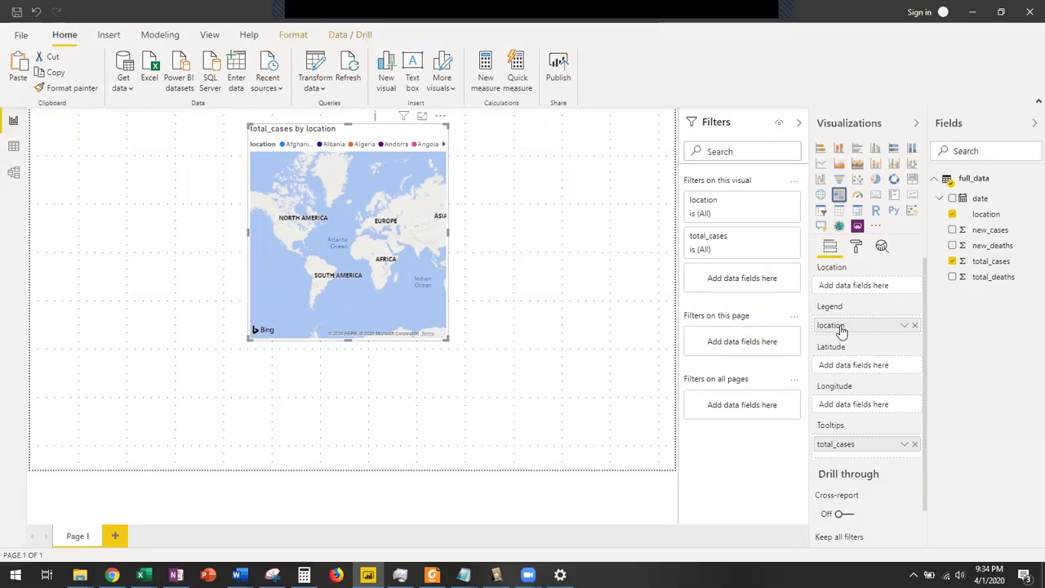
drag(846, 327, 856, 285)
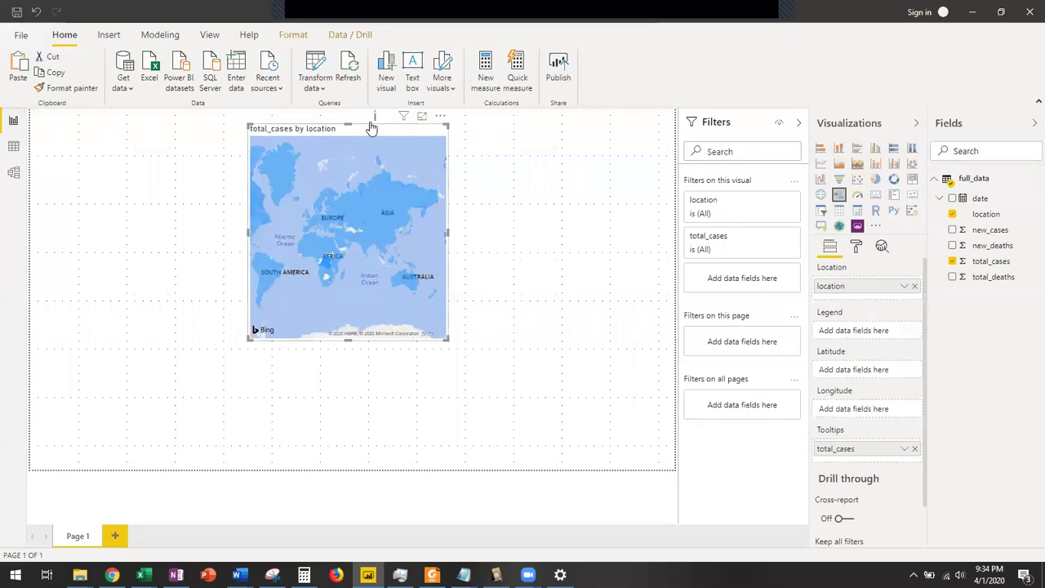
drag(340, 138, 187, 112)
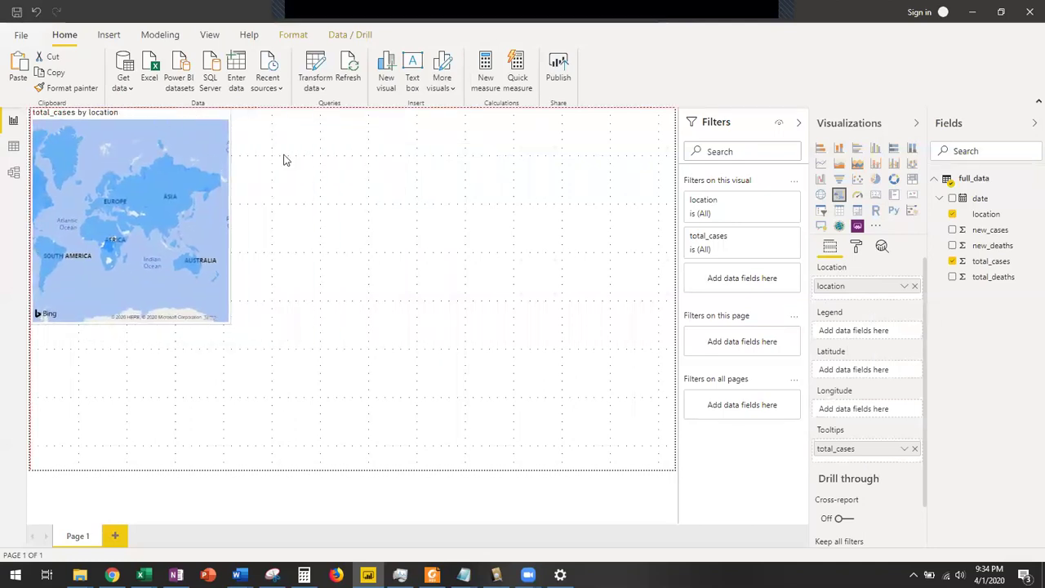
click(311, 157)
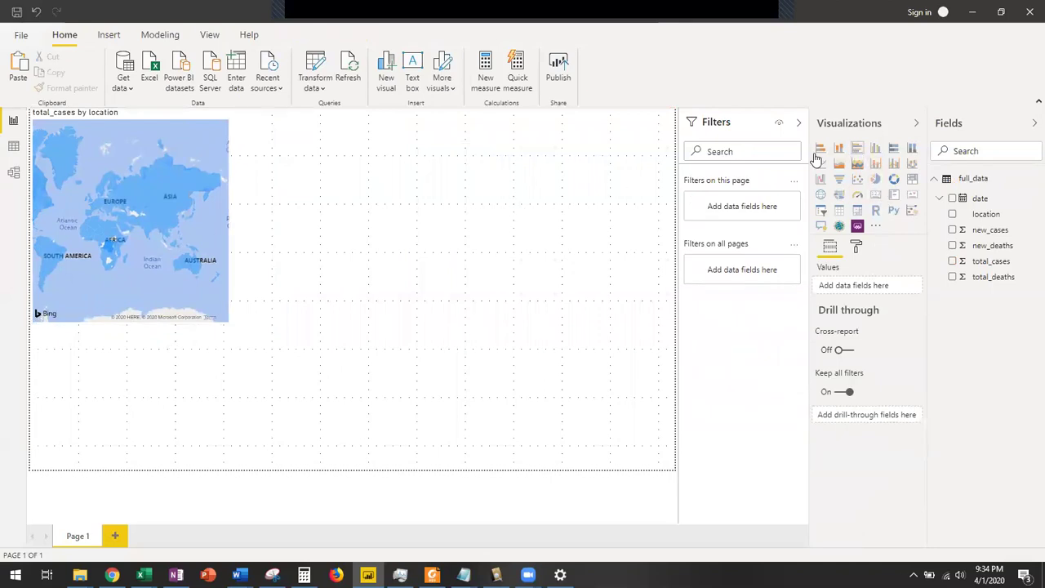
Add a line chart beside the map with date on the axis and total_cases as values, and enlarge it slightly
click(821, 164)
drag(190, 349, 456, 168)
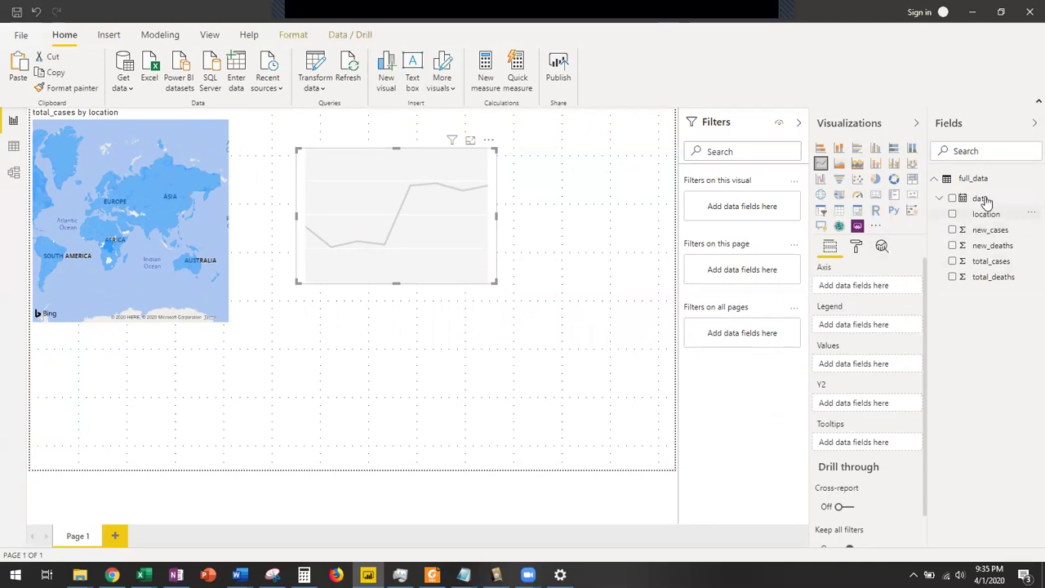
drag(981, 201, 872, 290)
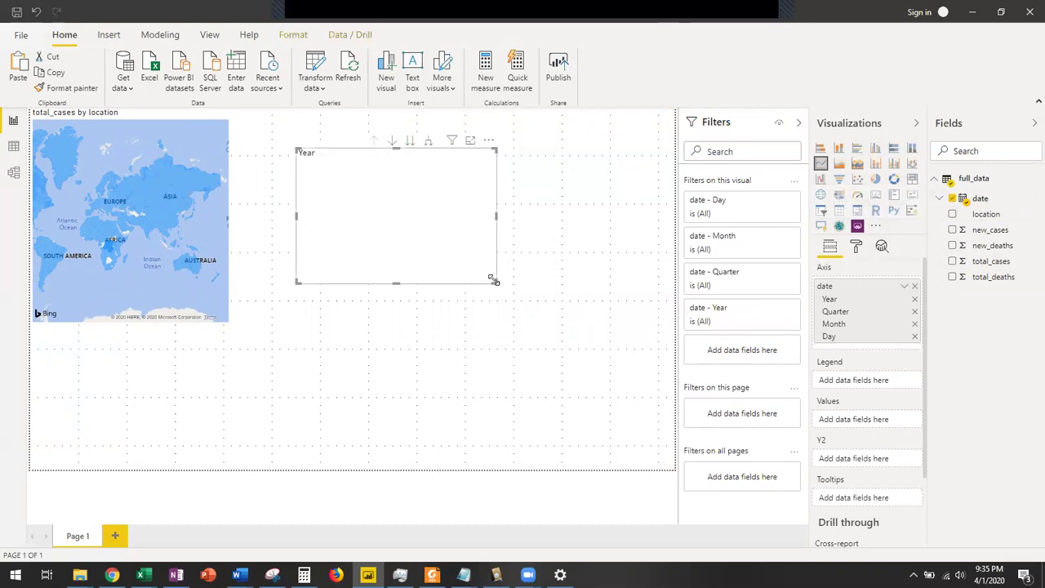
drag(493, 281, 543, 299)
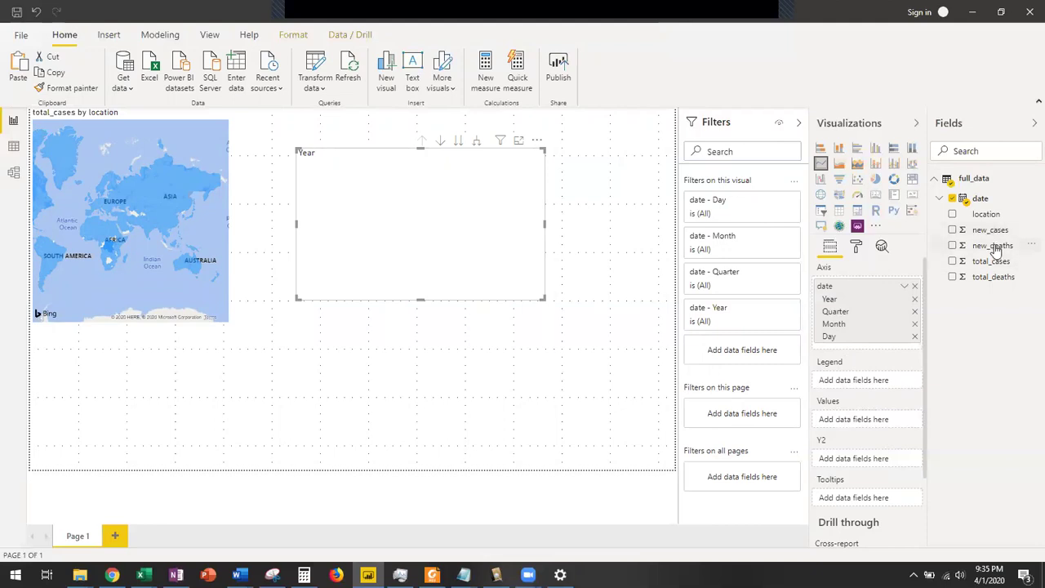
drag(984, 263, 867, 426)
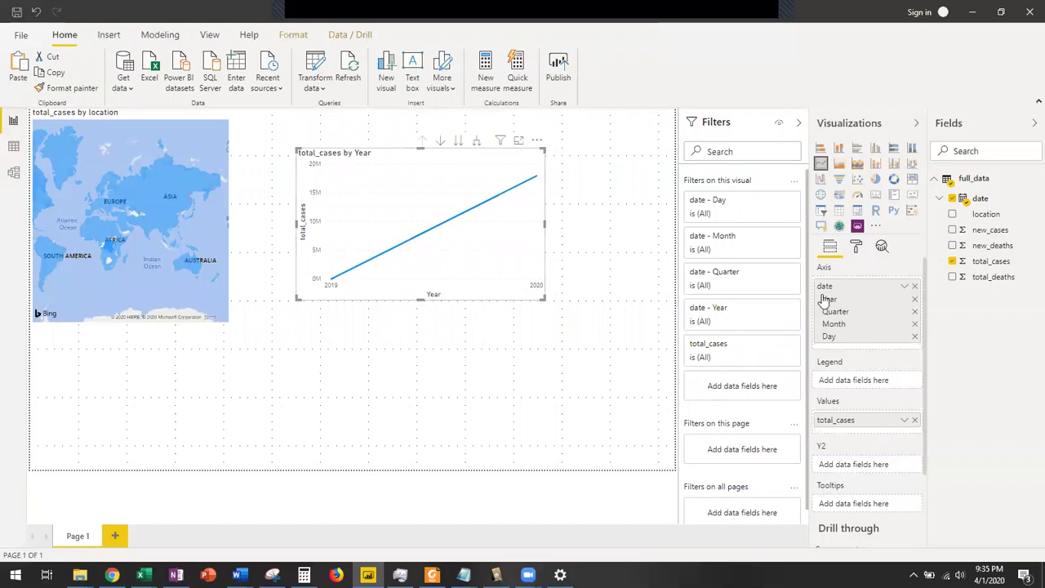
Take the line chart's date hierarchy from the Year level down to the Day level
click(459, 141)
click(459, 141)
click(460, 144)
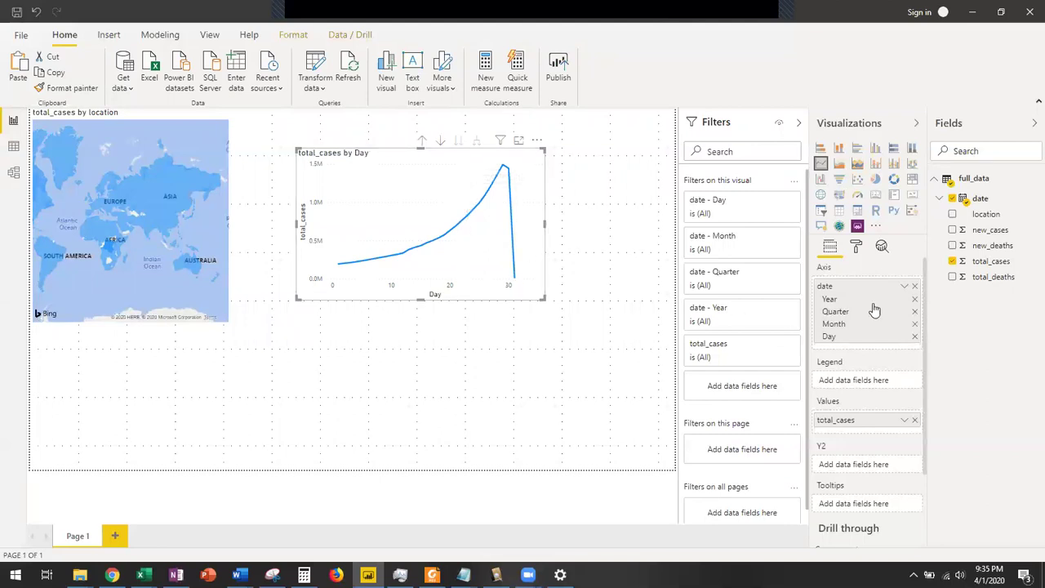
Switch the line chart's axis from Date Hierarchy to the plain date field and move the chart closer to the map
click(904, 286)
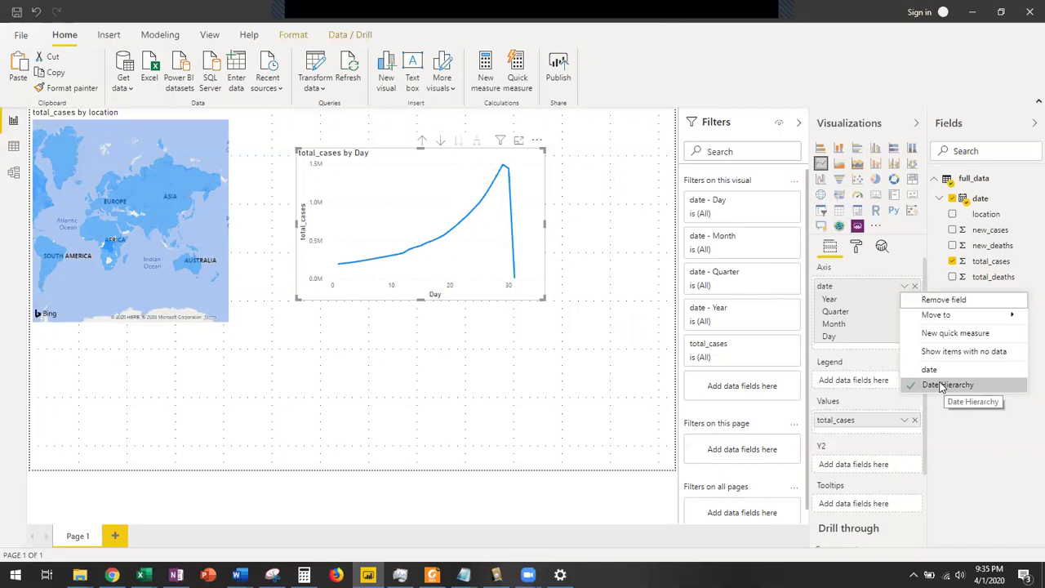
click(940, 370)
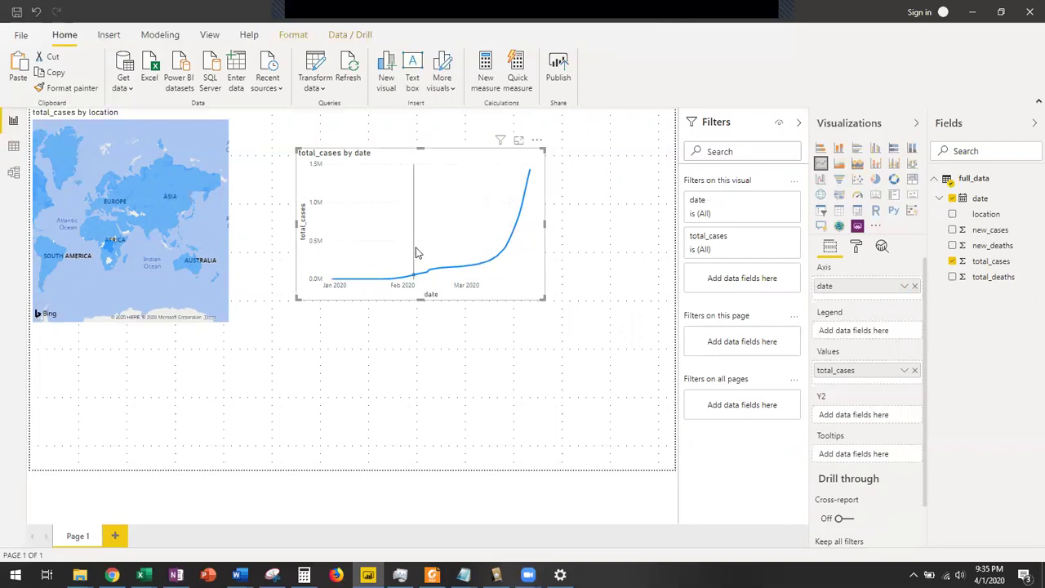
mouse_move(489, 254)
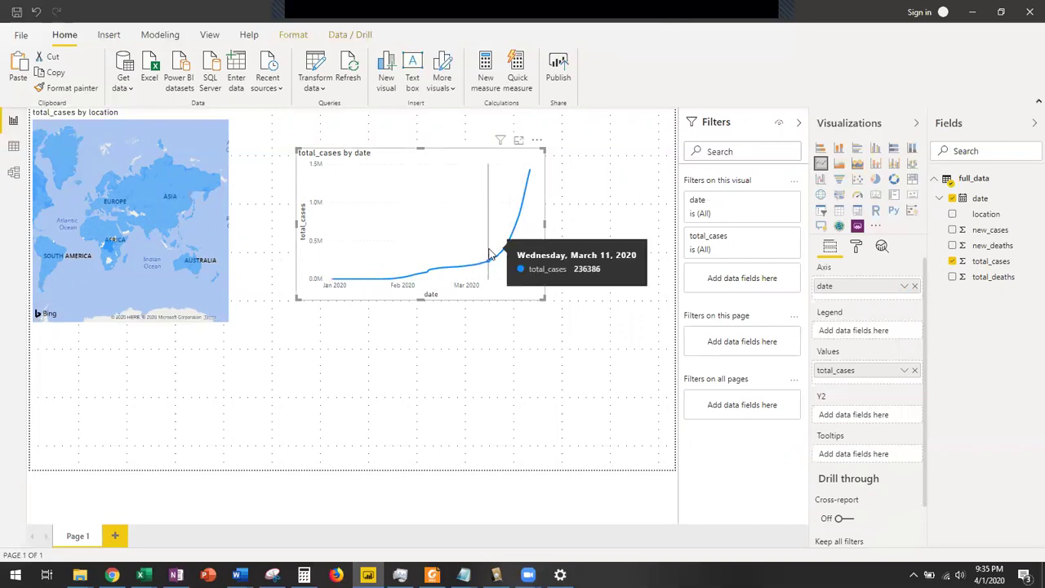
drag(444, 158, 394, 141)
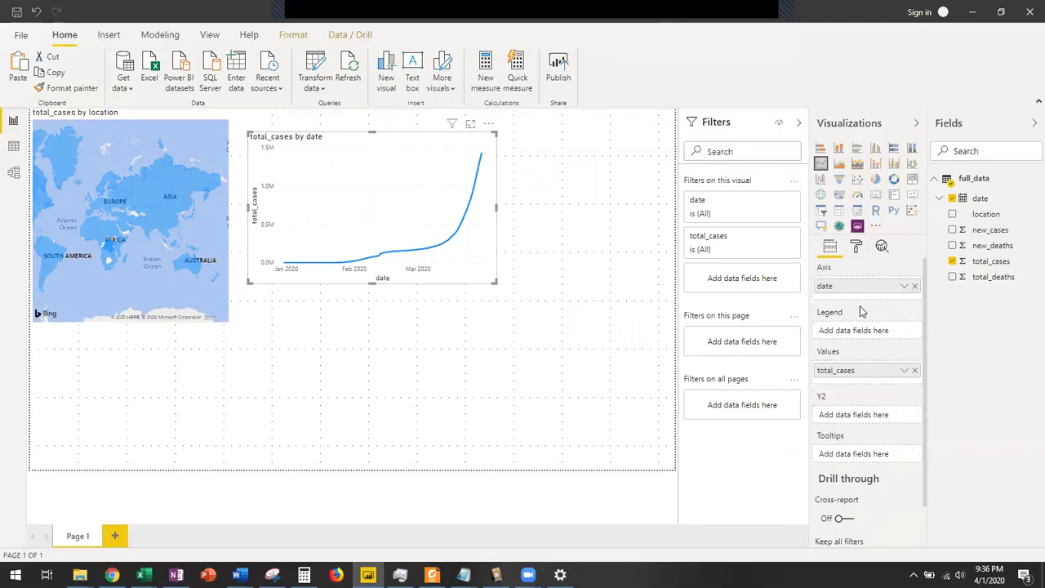
Turn off the line chart's Responsive option in its General format settings and select a mid-March point on the curve
click(857, 249)
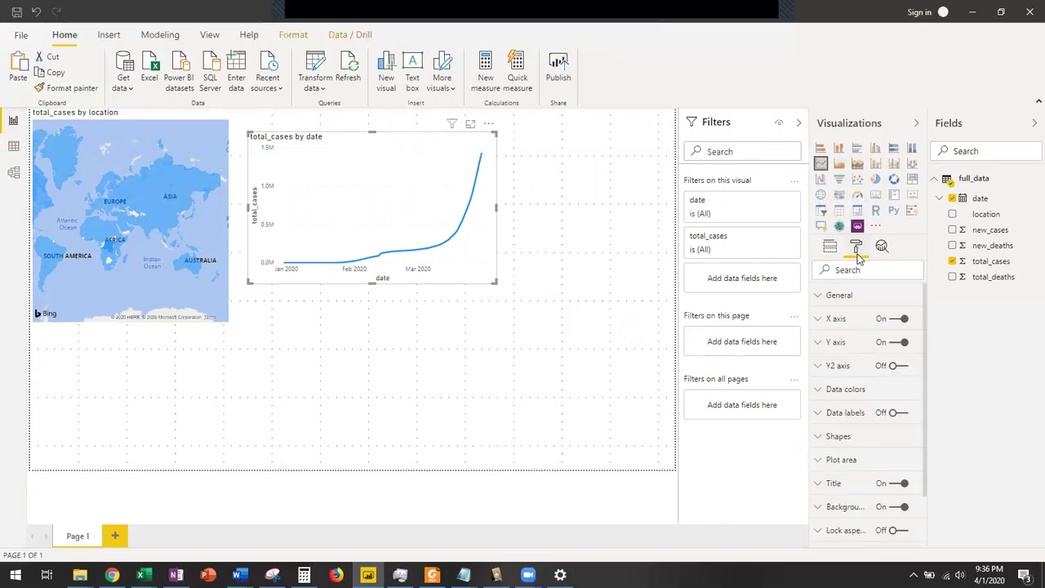
click(824, 297)
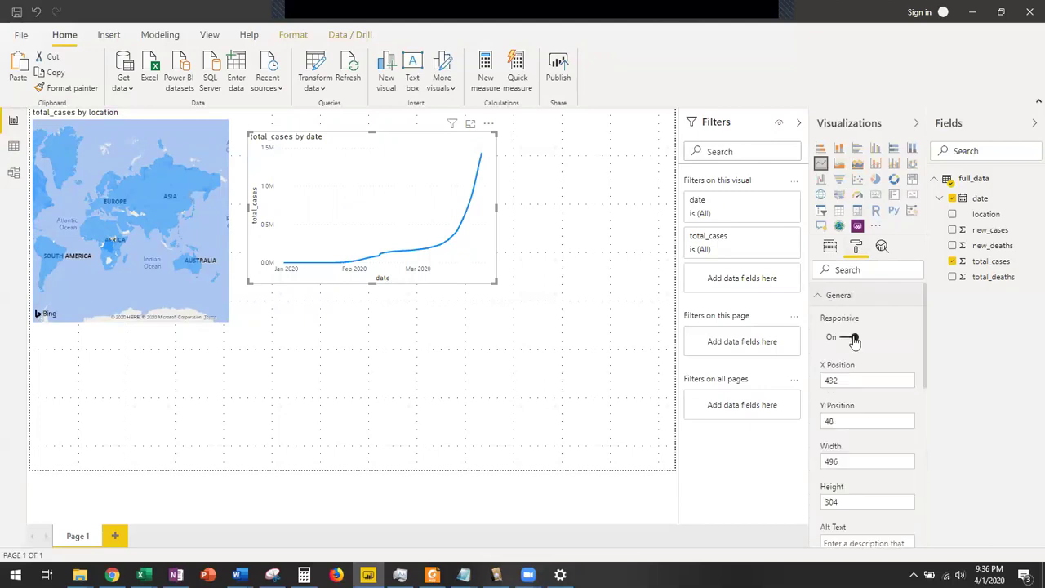
click(543, 263)
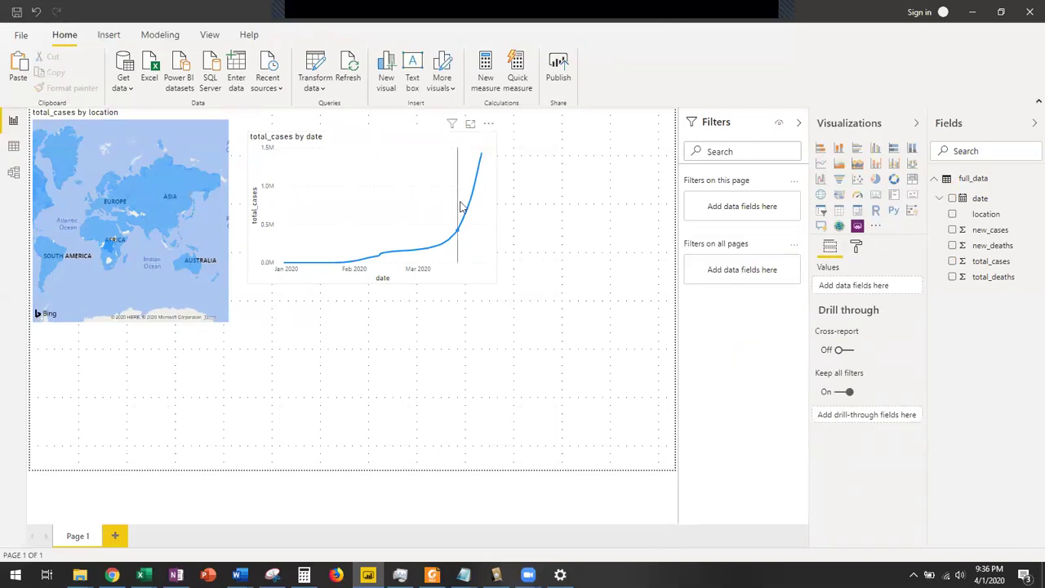
mouse_move(449, 226)
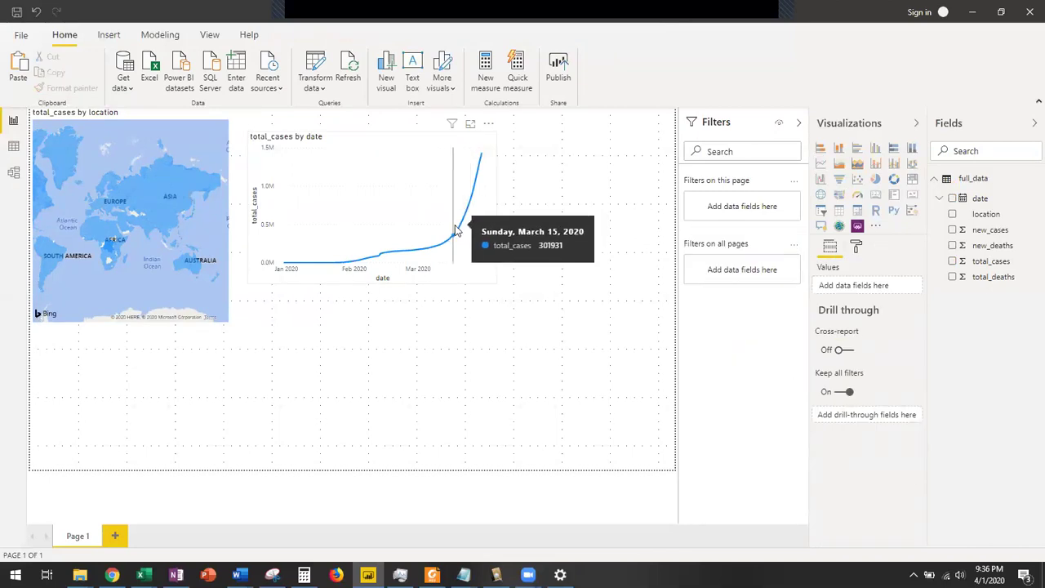
click(461, 230)
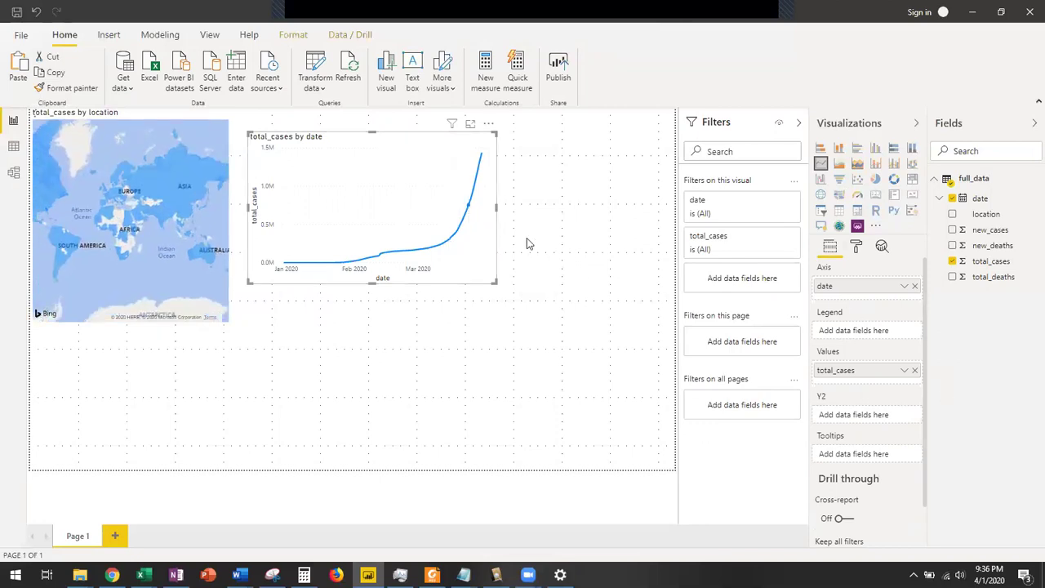
Turn the line chart's Responsive option back on and collapse its General format settings
click(857, 247)
click(837, 296)
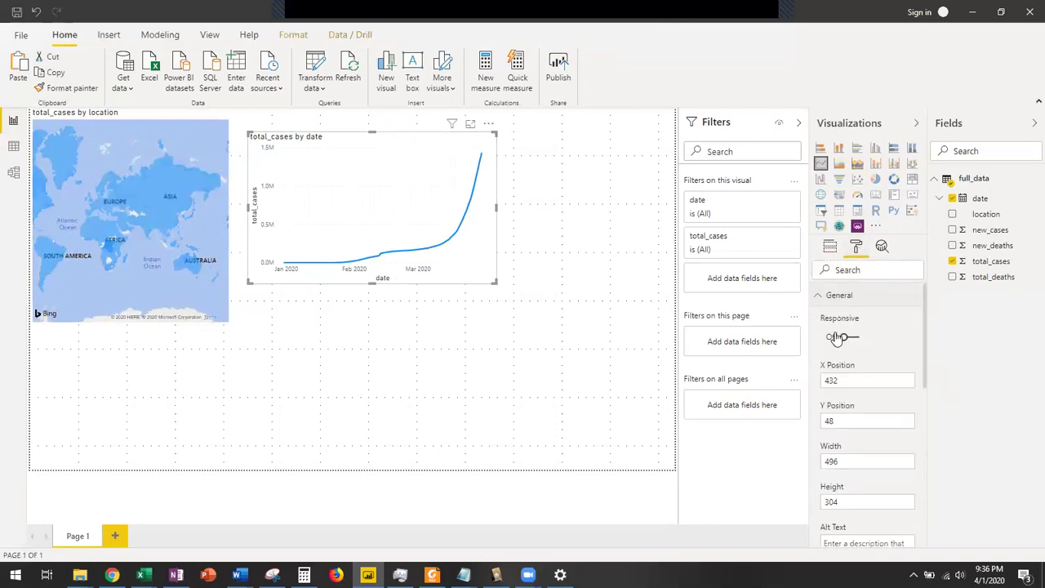
click(846, 337)
click(832, 296)
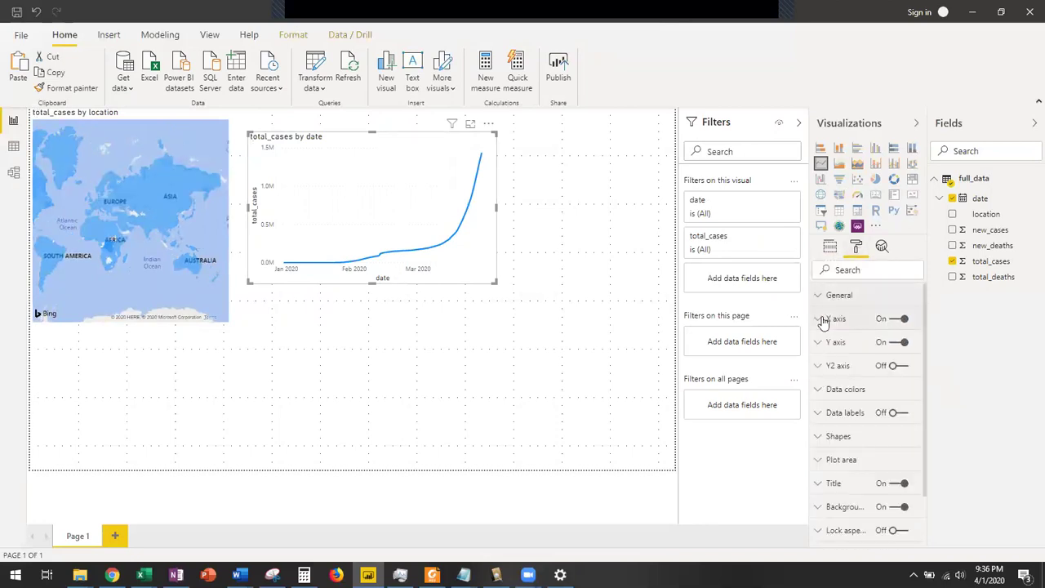
Examine the line chart's X axis format settings, including the Type and Scale type choices, and the remaining format categories
click(823, 319)
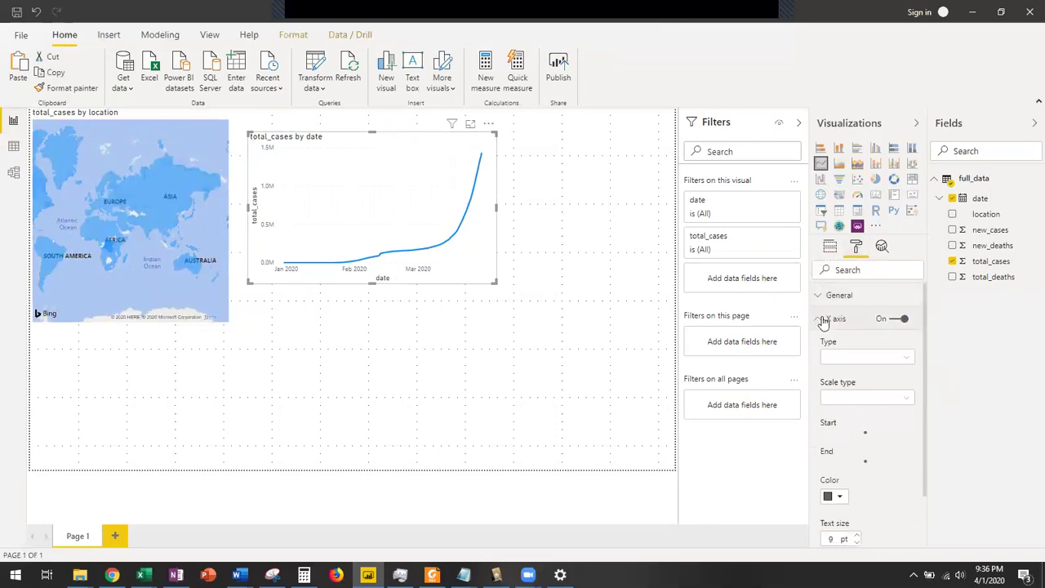
click(895, 361)
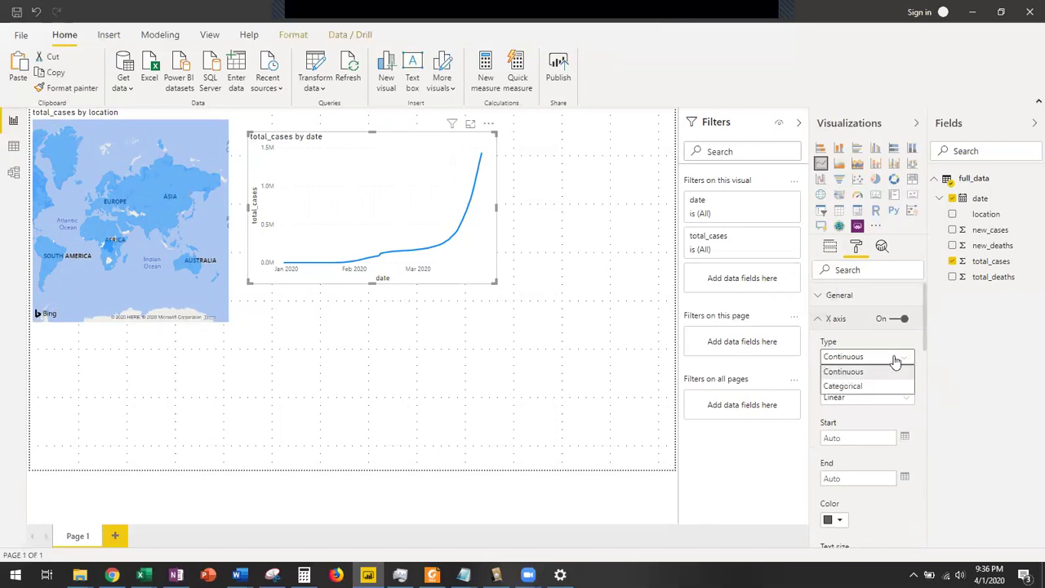
click(894, 359)
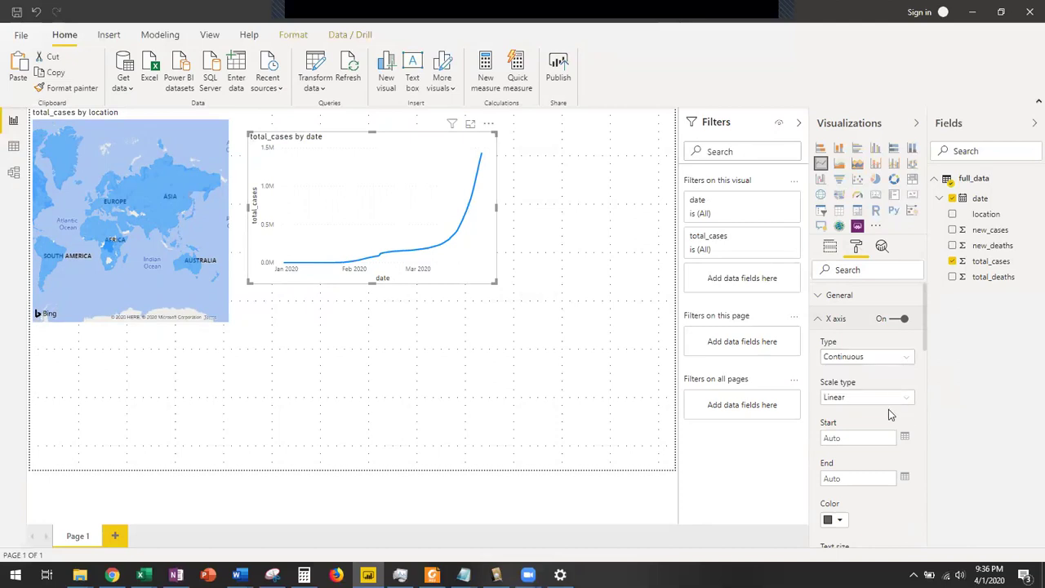
click(898, 399)
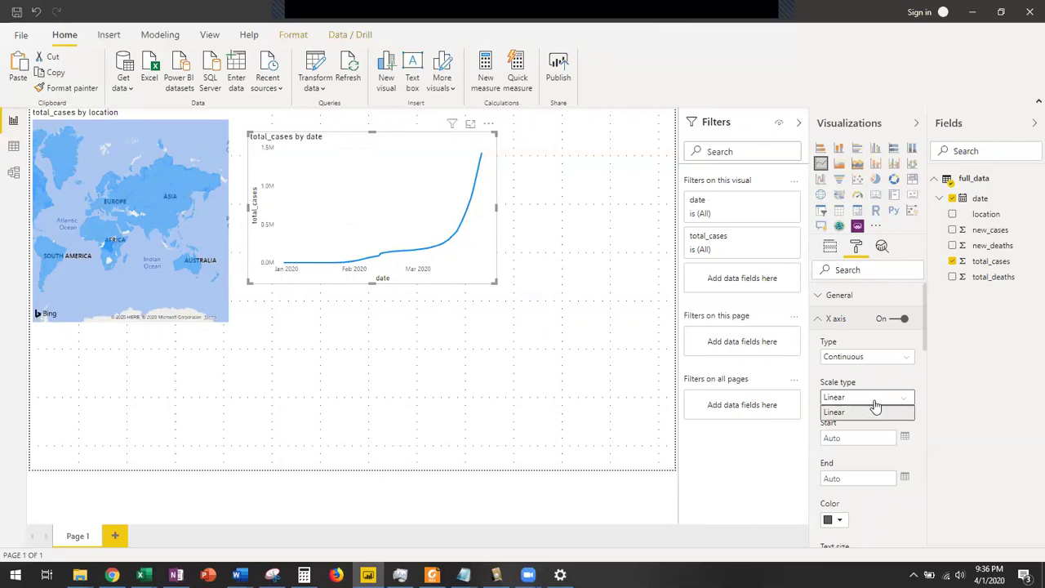
click(917, 414)
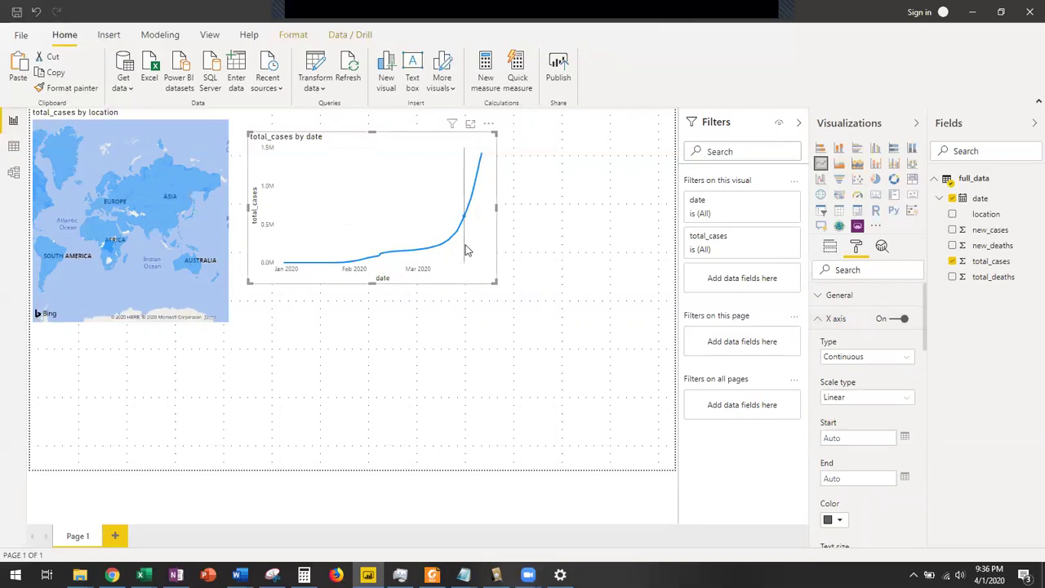
scroll(911, 453, down, 5)
scroll(865, 445, up, 3)
scroll(849, 442, down, 5)
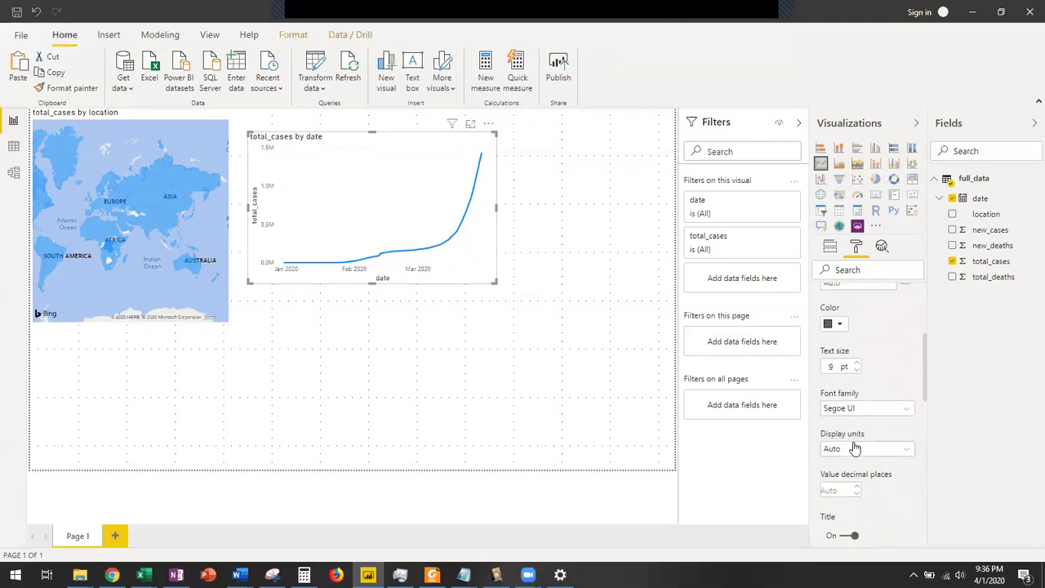
scroll(865, 457, up, 8)
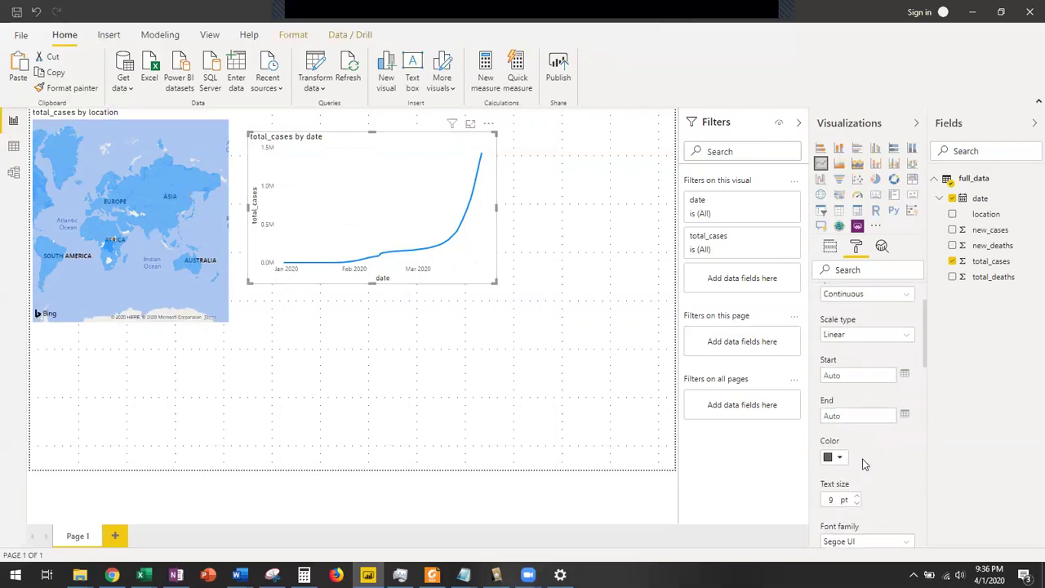
click(820, 320)
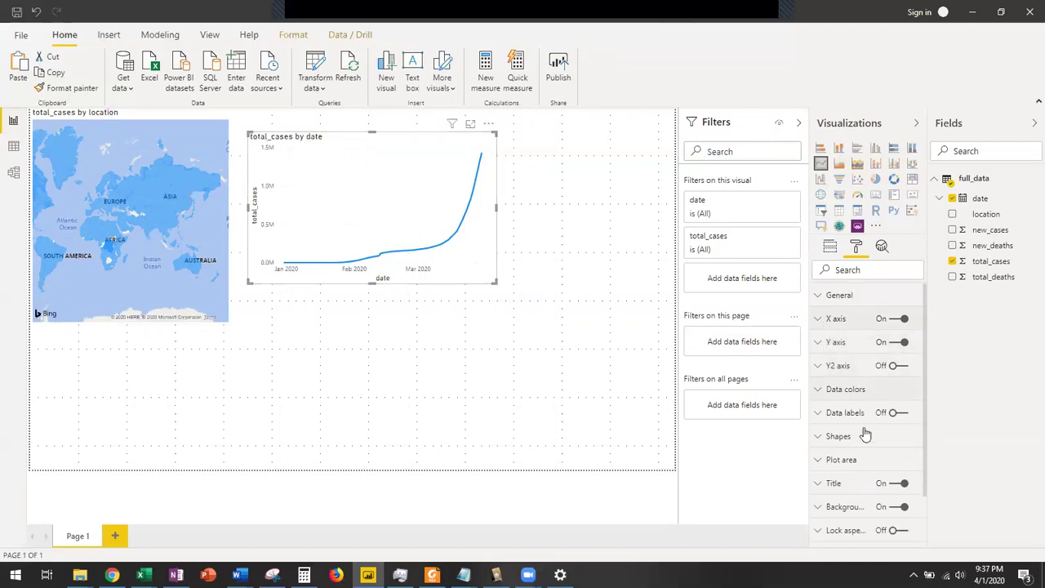
scroll(841, 433, down, 2)
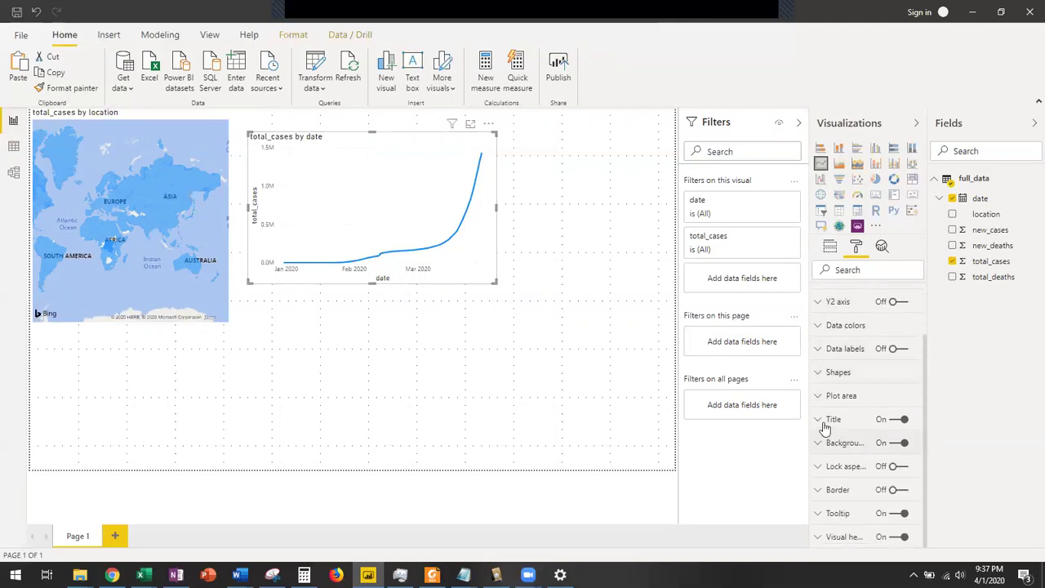
Toggle the line chart's title off and on again, and give it a black background and white font color
click(819, 419)
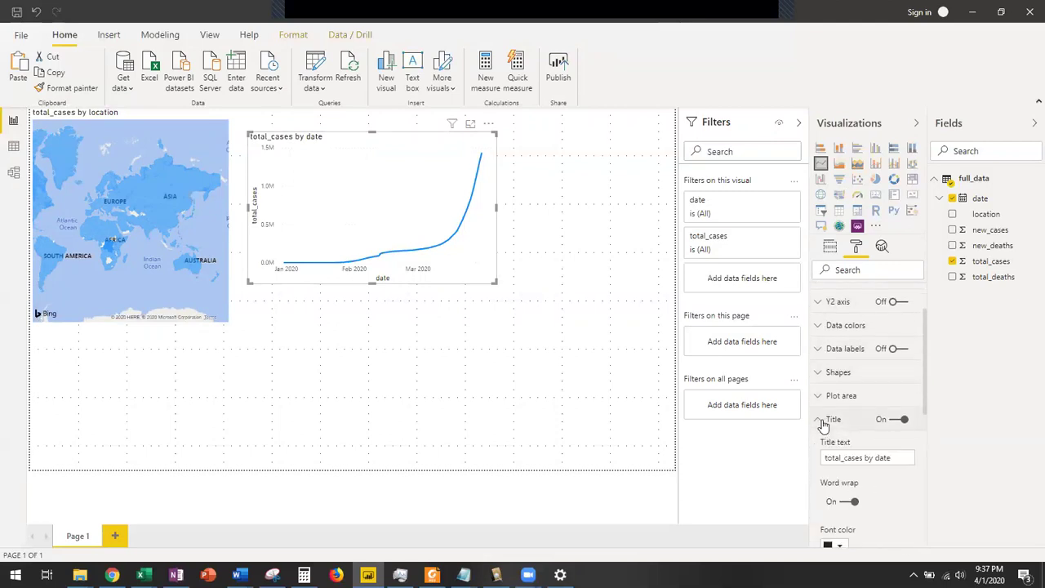
click(903, 420)
click(897, 421)
scroll(862, 458, down, 3)
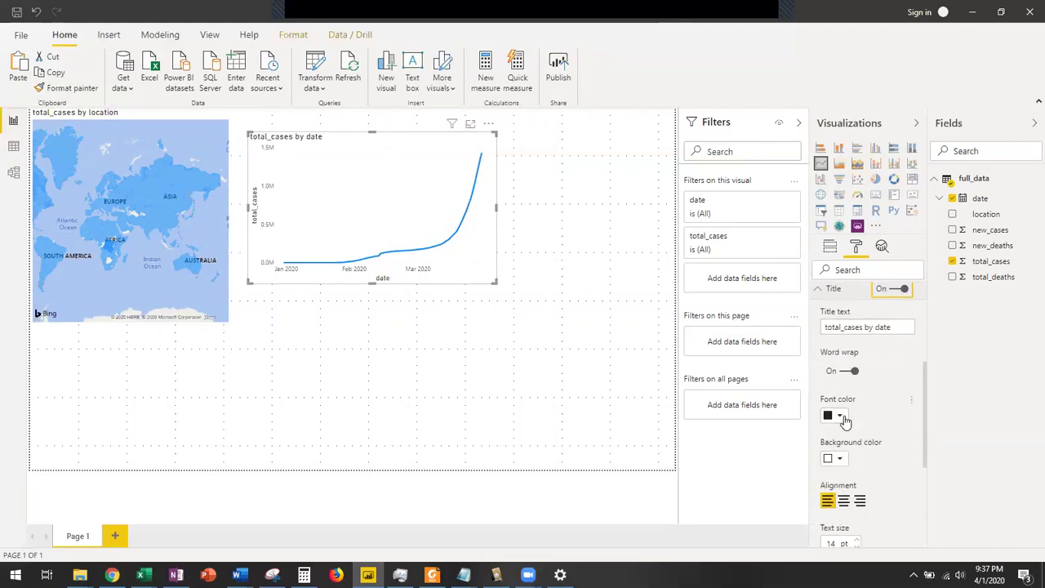
click(838, 458)
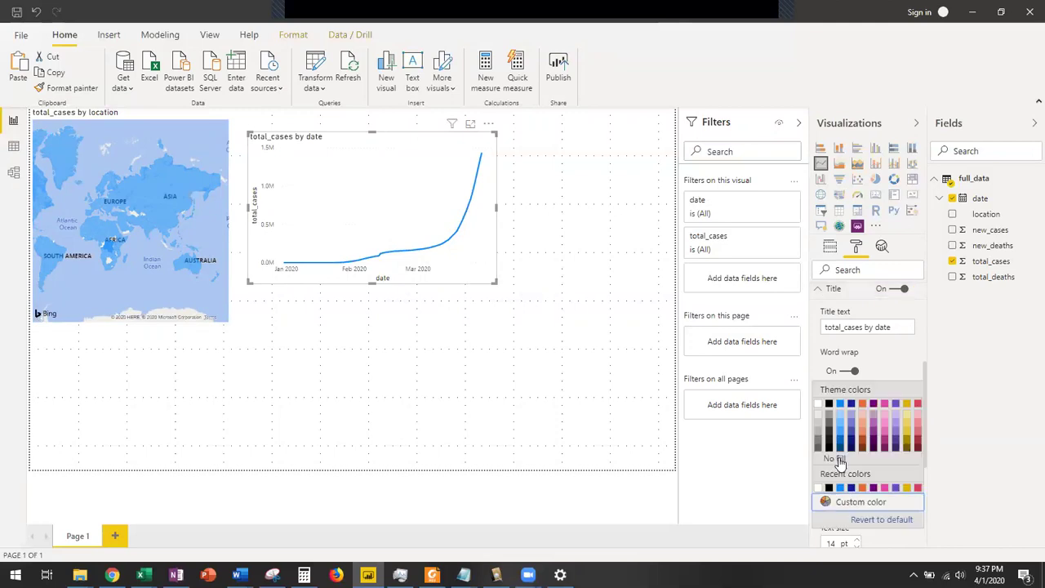
click(831, 422)
click(834, 415)
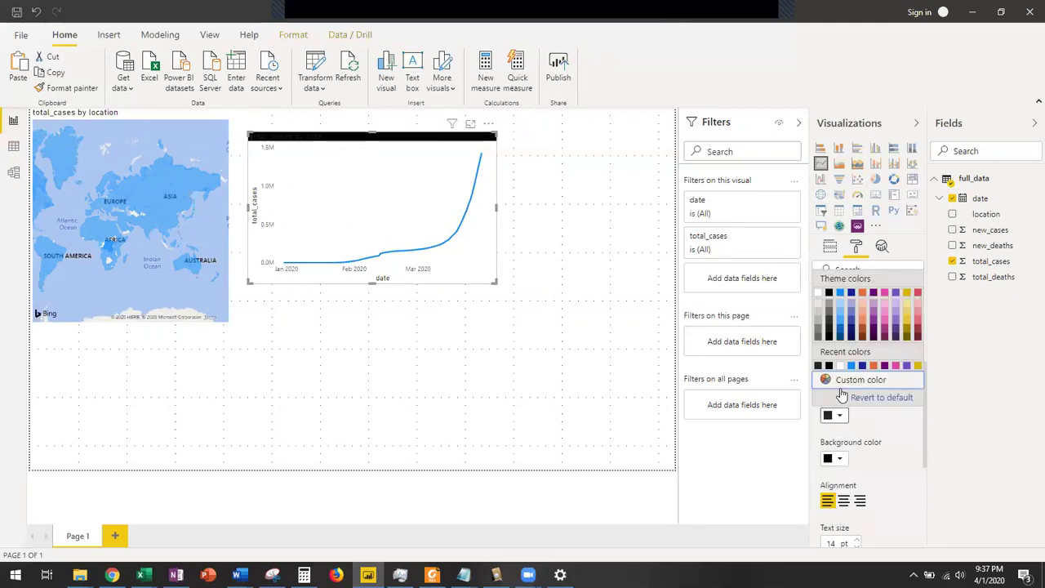
click(818, 365)
click(490, 294)
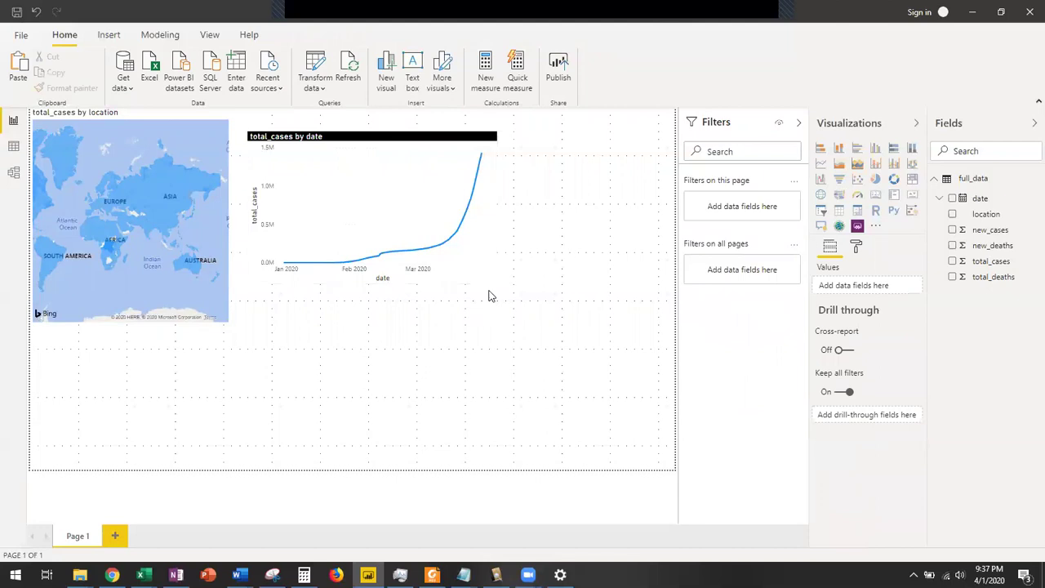
click(416, 194)
click(174, 195)
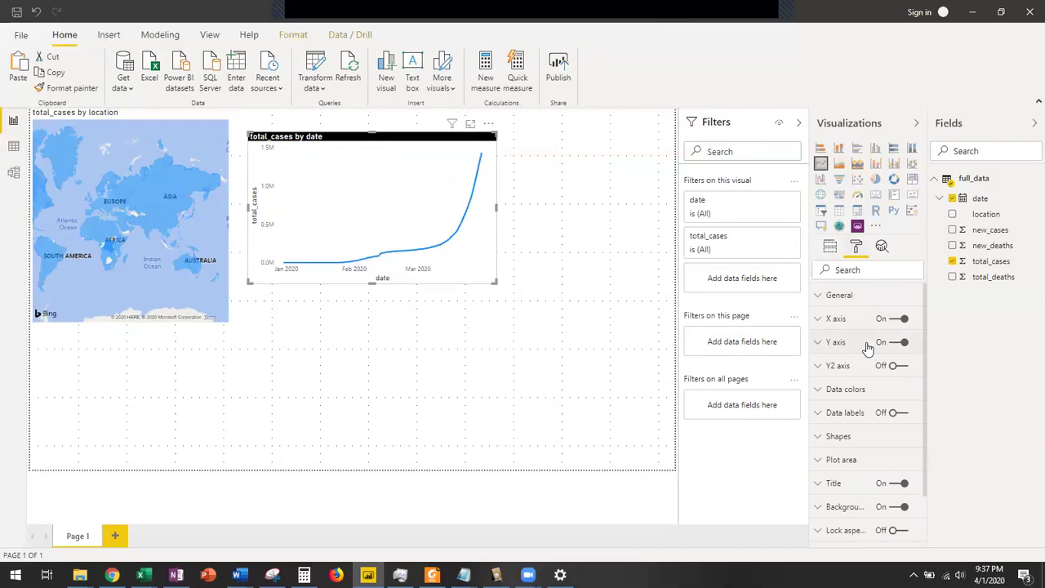
click(568, 306)
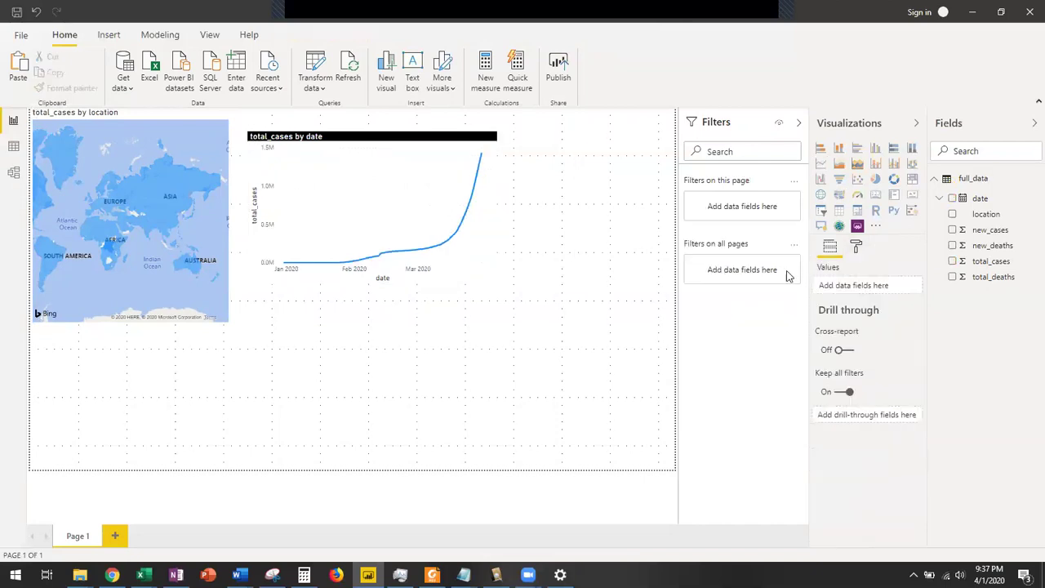
Add a trend line to the line chart through its analytics options and look over the trend line settings
click(384, 179)
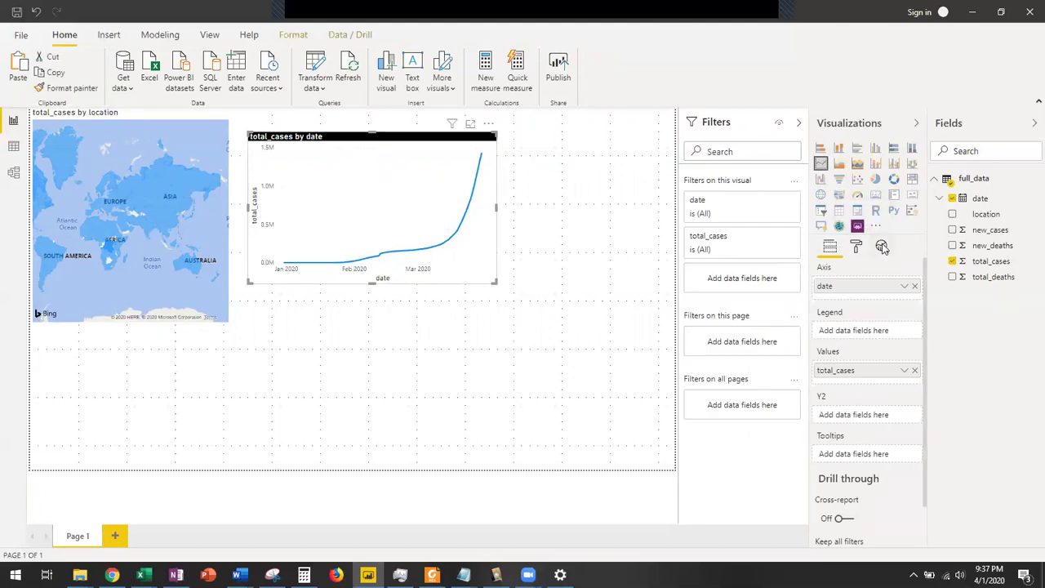
click(882, 248)
click(823, 297)
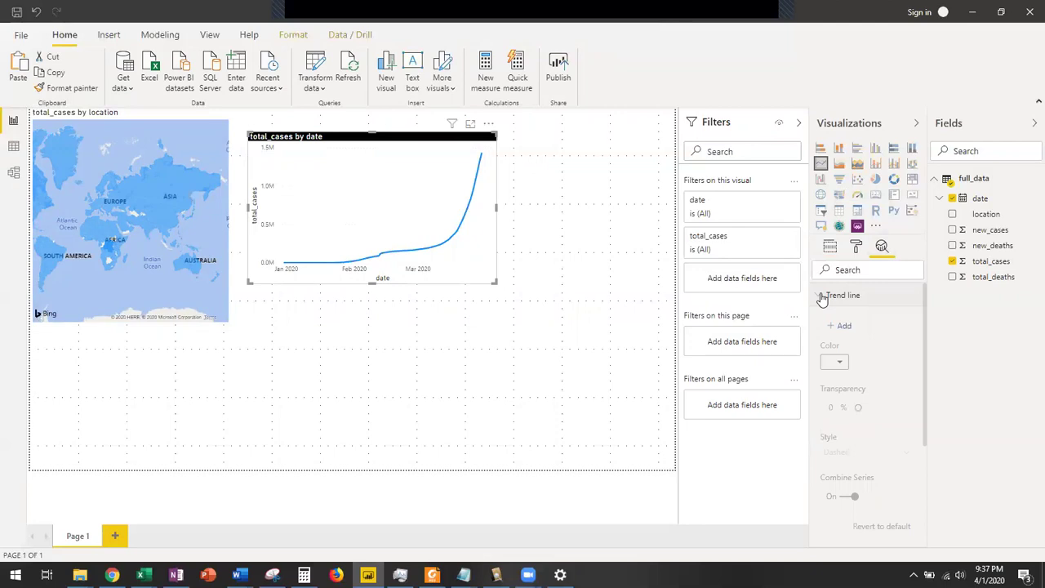
click(838, 325)
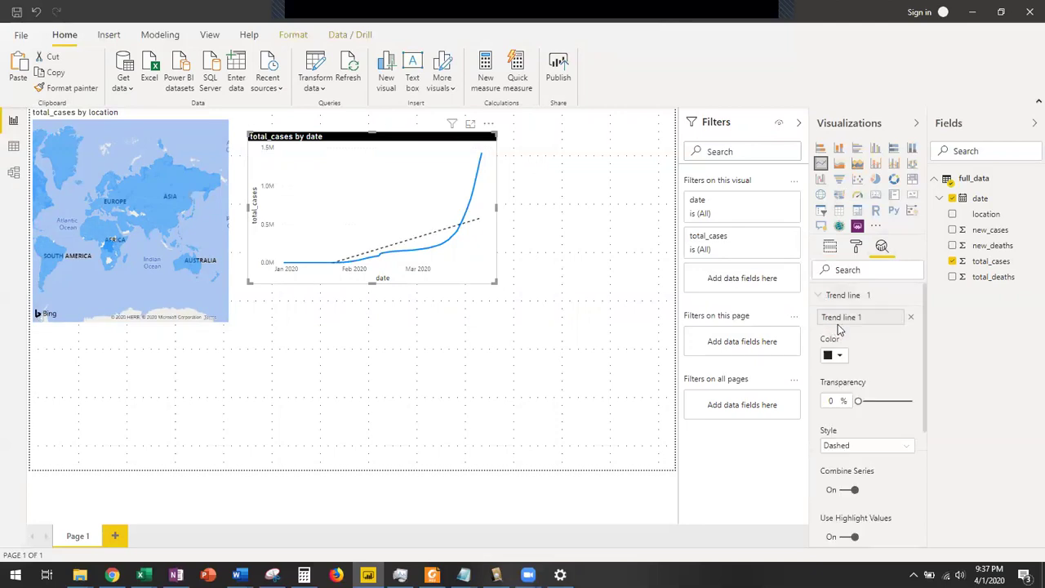
scroll(910, 421, down, 2)
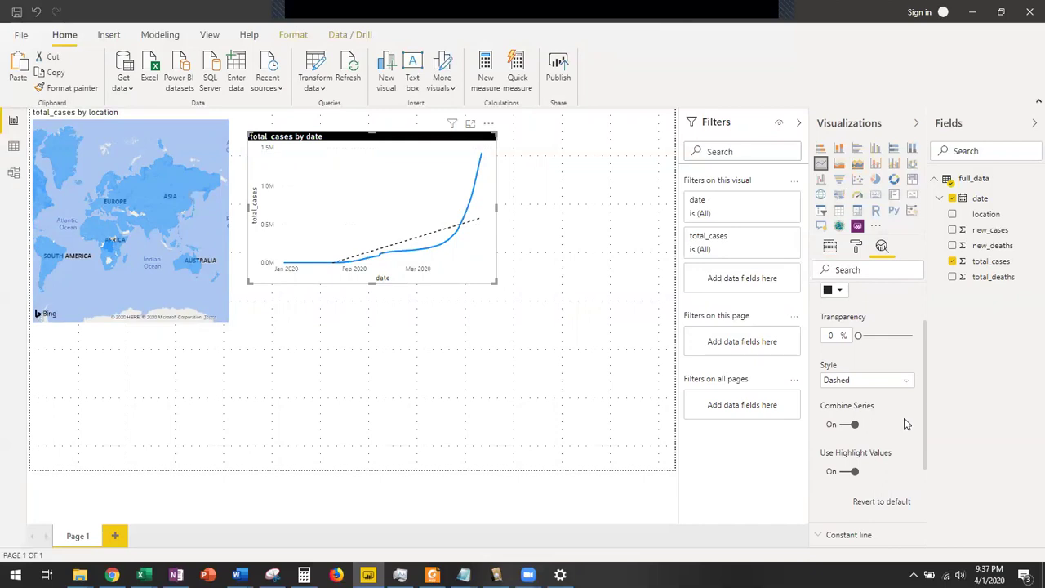
scroll(905, 424, up, 2)
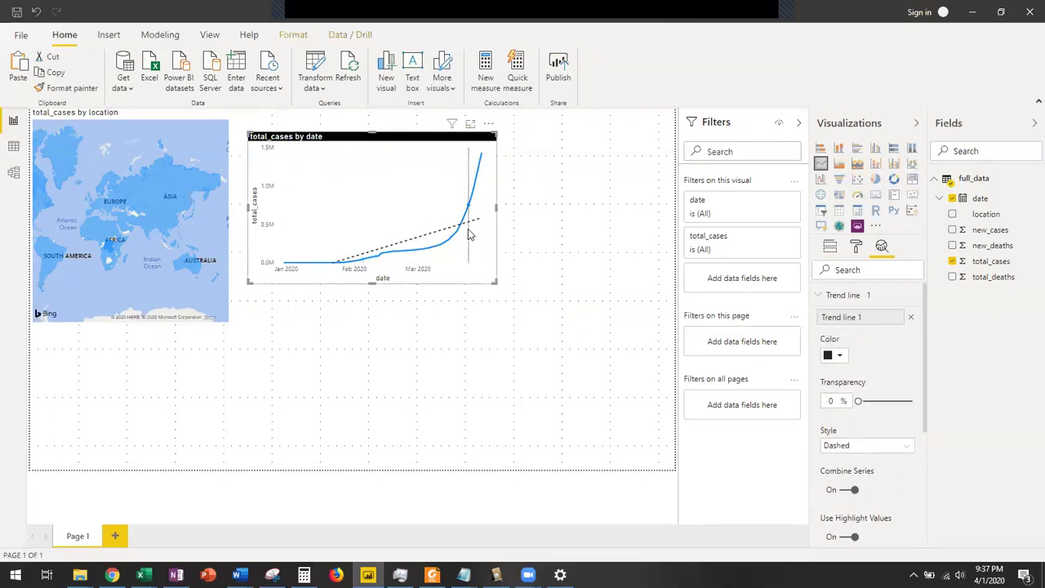
mouse_move(469, 234)
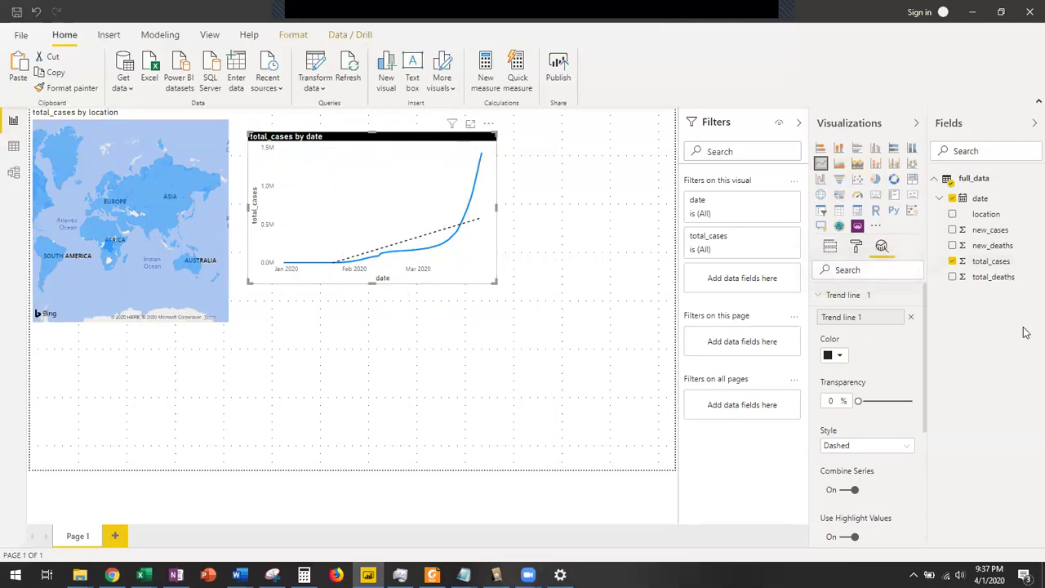
Add total_deaths to the line chart's values alongside total_cases, and add an average line
click(833, 249)
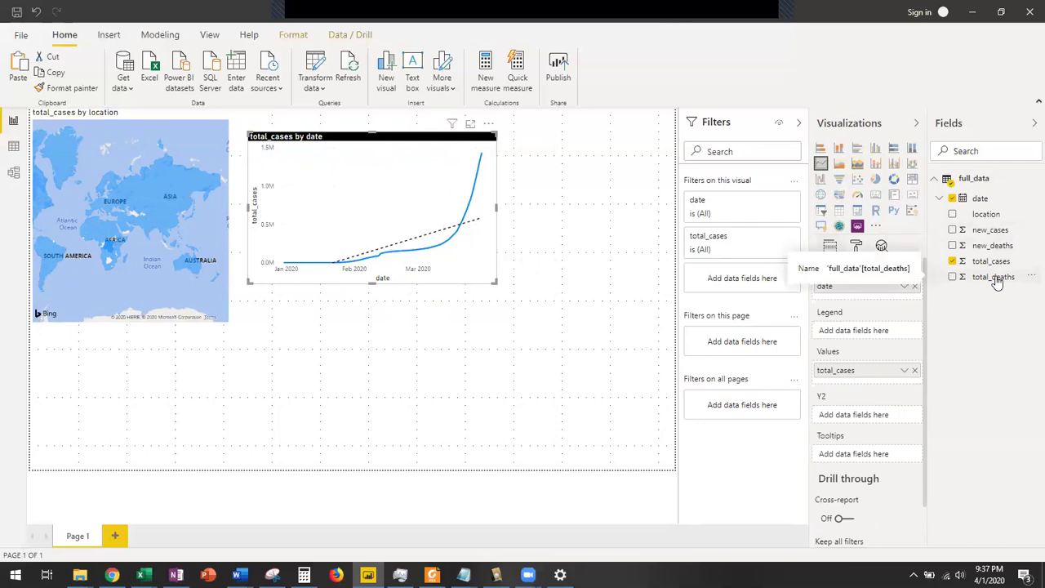
drag(995, 282, 872, 377)
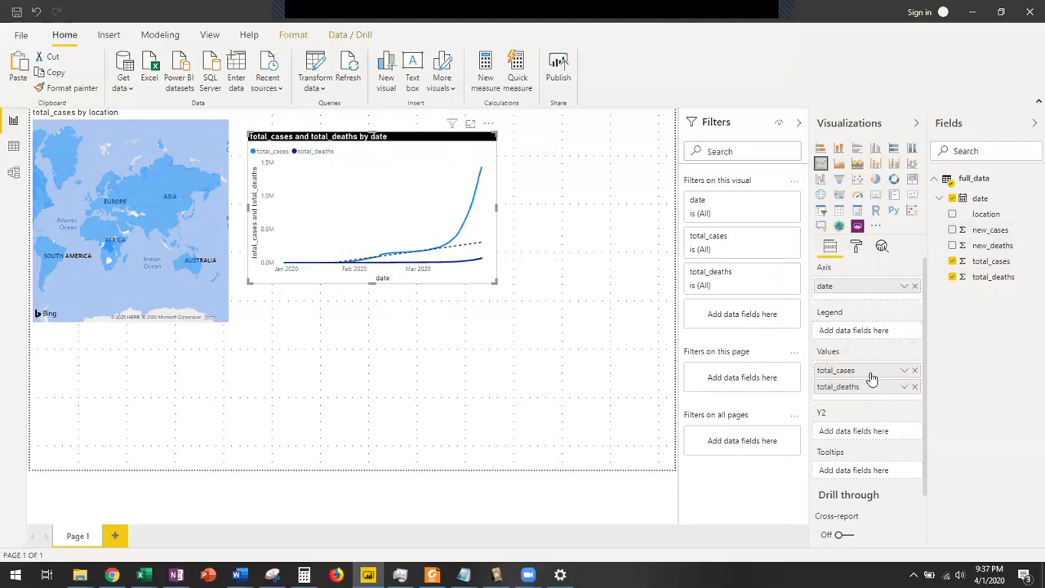
click(882, 245)
scroll(881, 350, down, 3)
scroll(881, 350, down, 1)
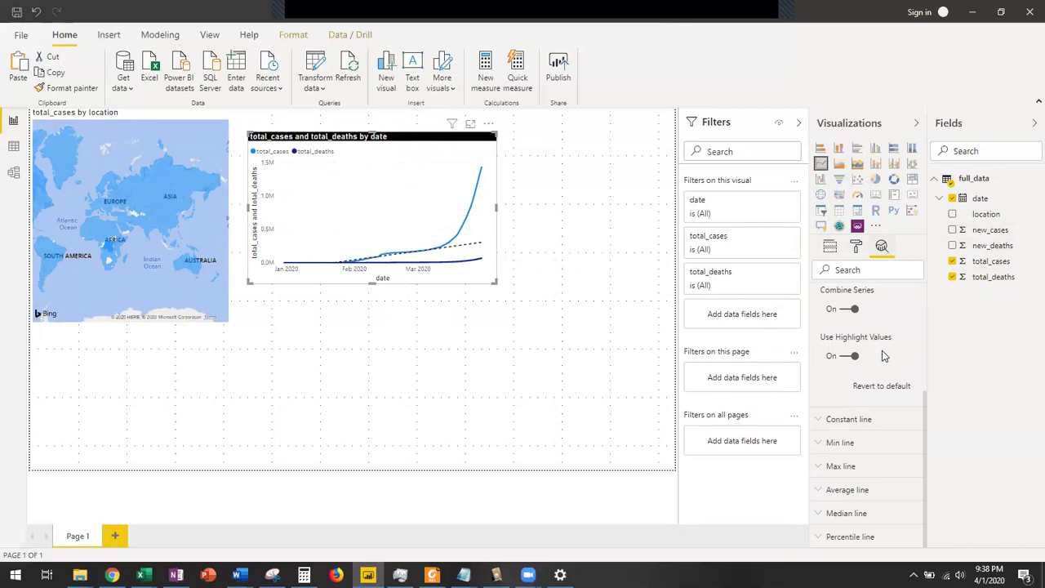
click(818, 489)
click(840, 324)
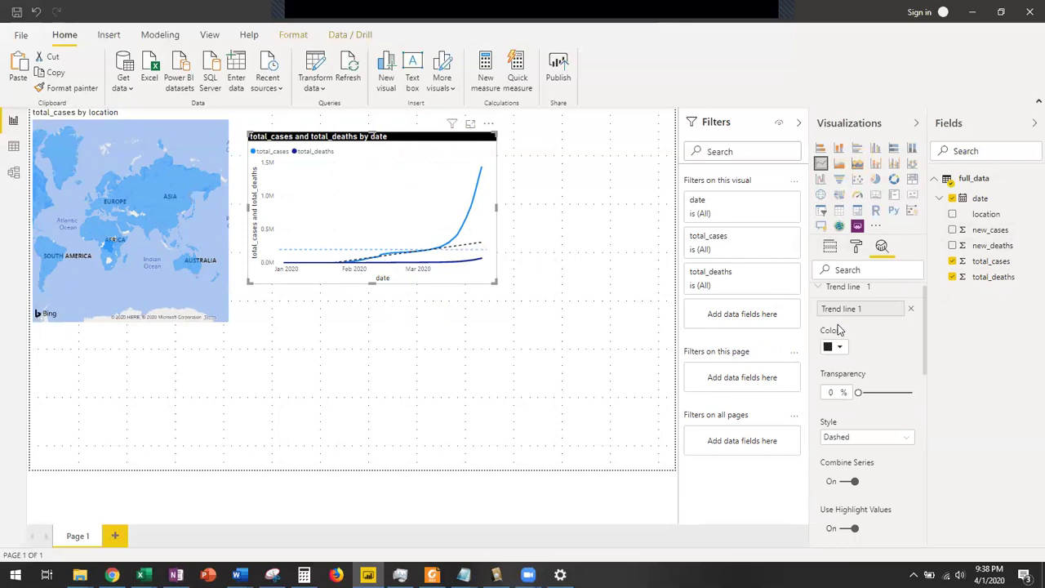
click(831, 248)
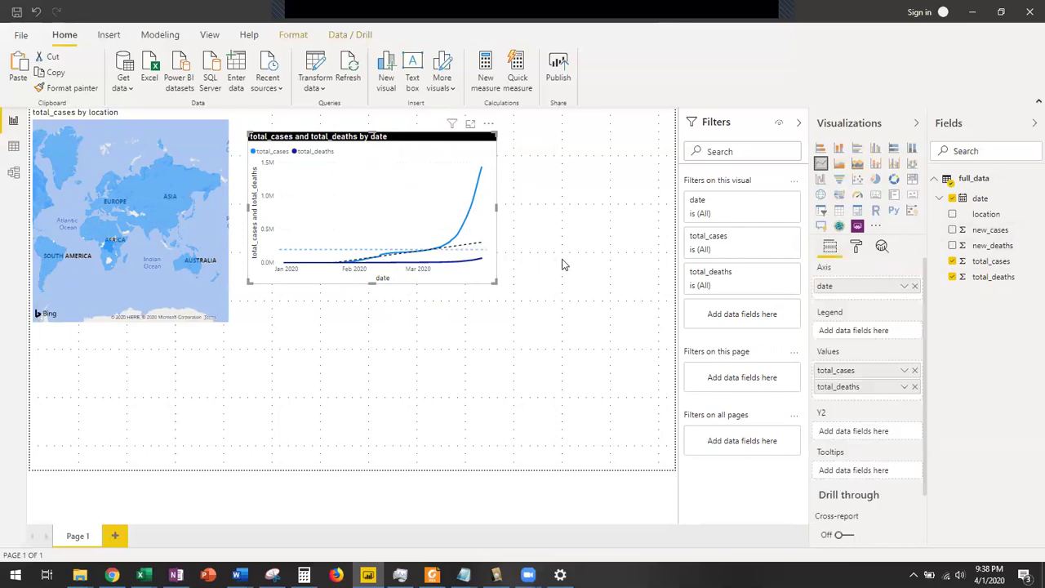
click(546, 213)
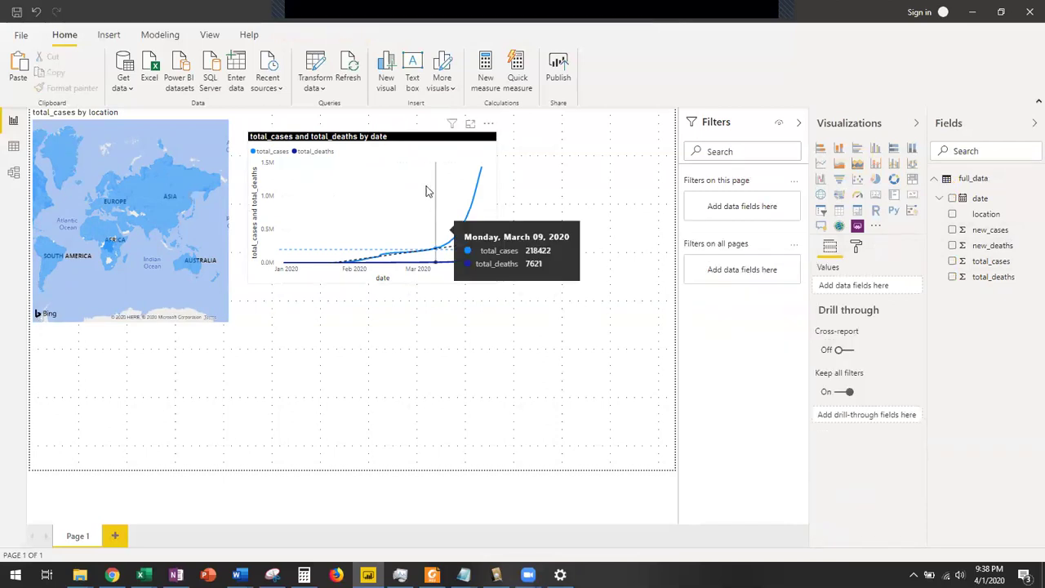
Filter the line chart's date field with basic filtering to select all dates except the last three in March
click(406, 155)
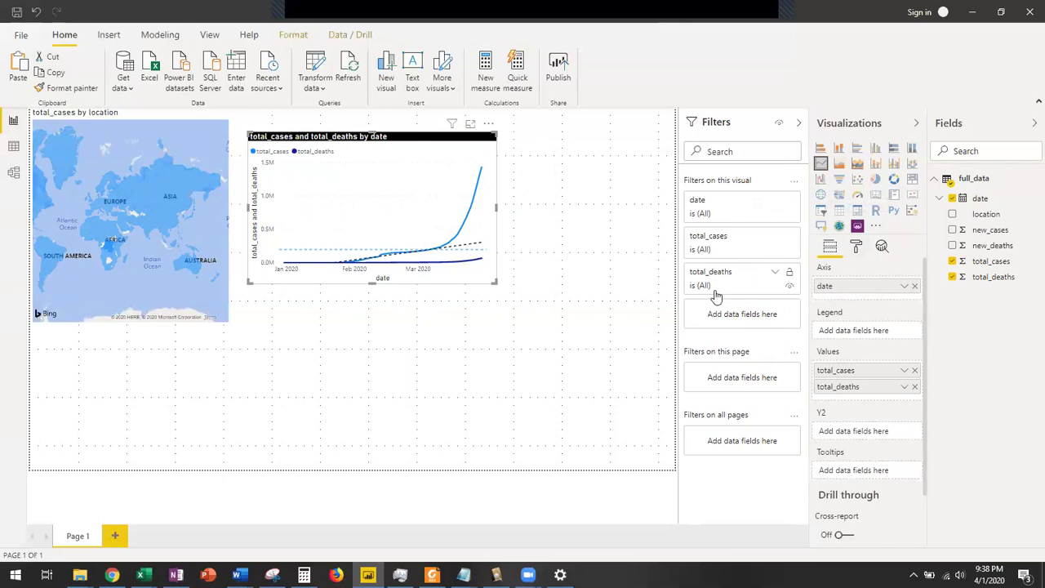
click(774, 201)
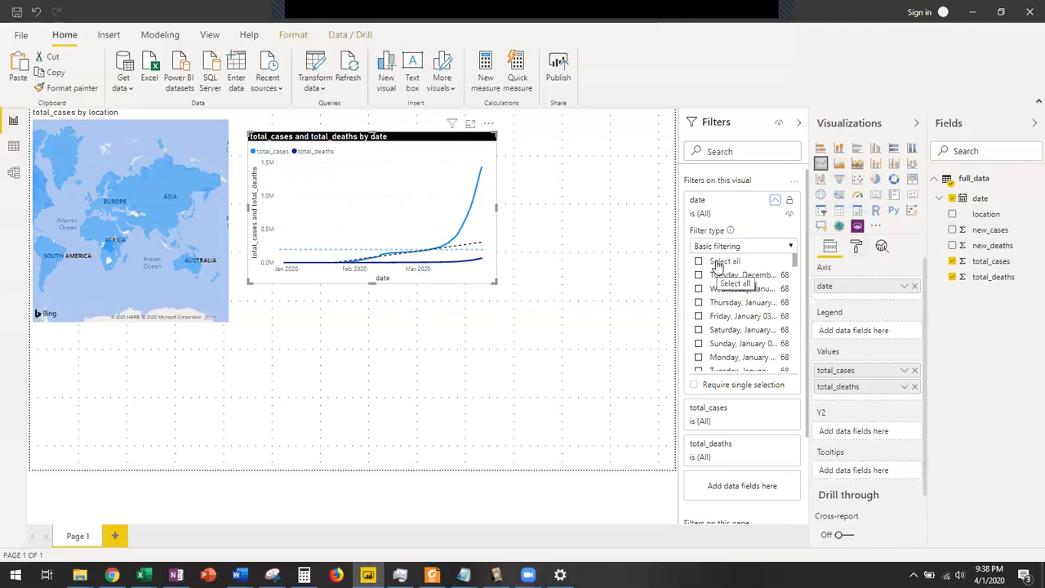
click(717, 263)
scroll(737, 291, down, 10)
scroll(737, 291, down, 7)
click(724, 364)
click(732, 353)
click(730, 339)
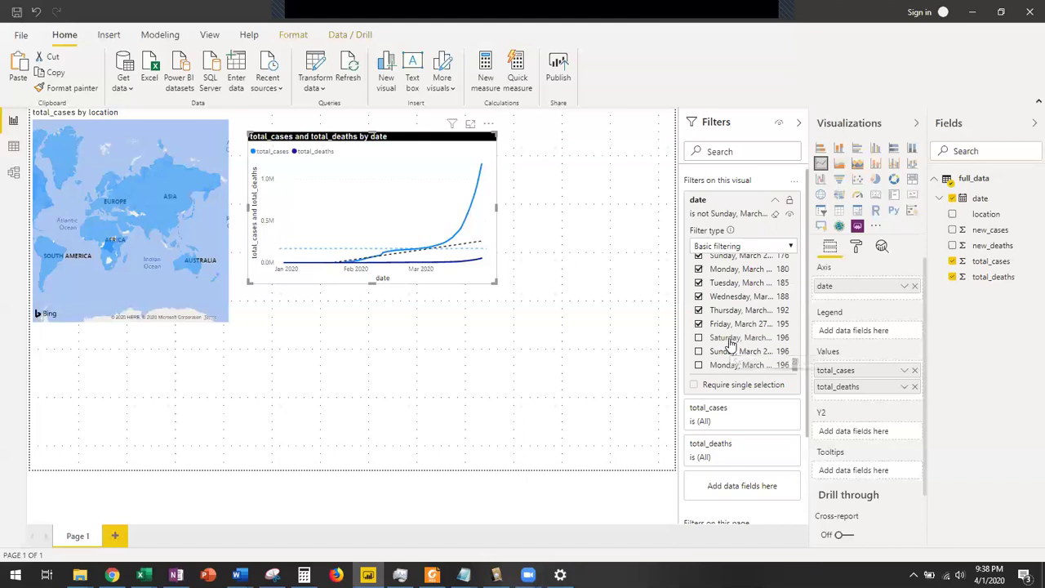
mouse_move(482, 262)
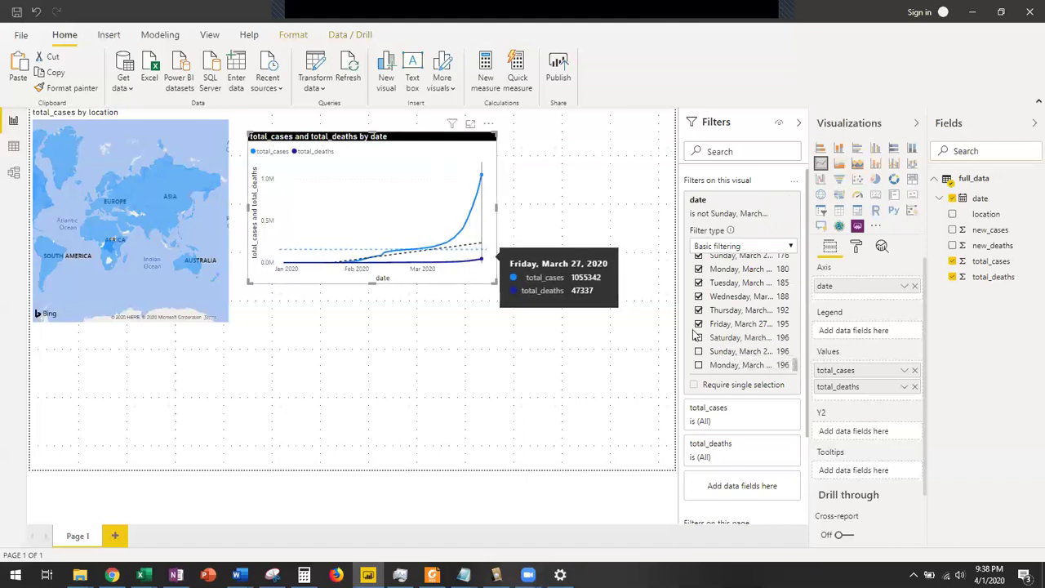
Include the three excluded late-March dates again in the line chart's date filter
click(725, 340)
click(722, 351)
click(719, 365)
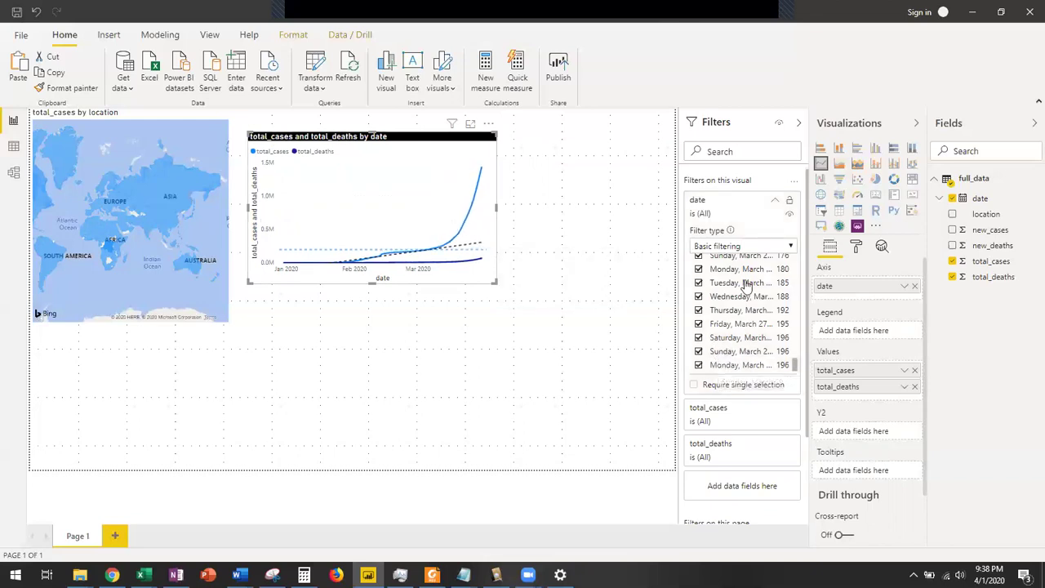
scroll(741, 302, up, 20)
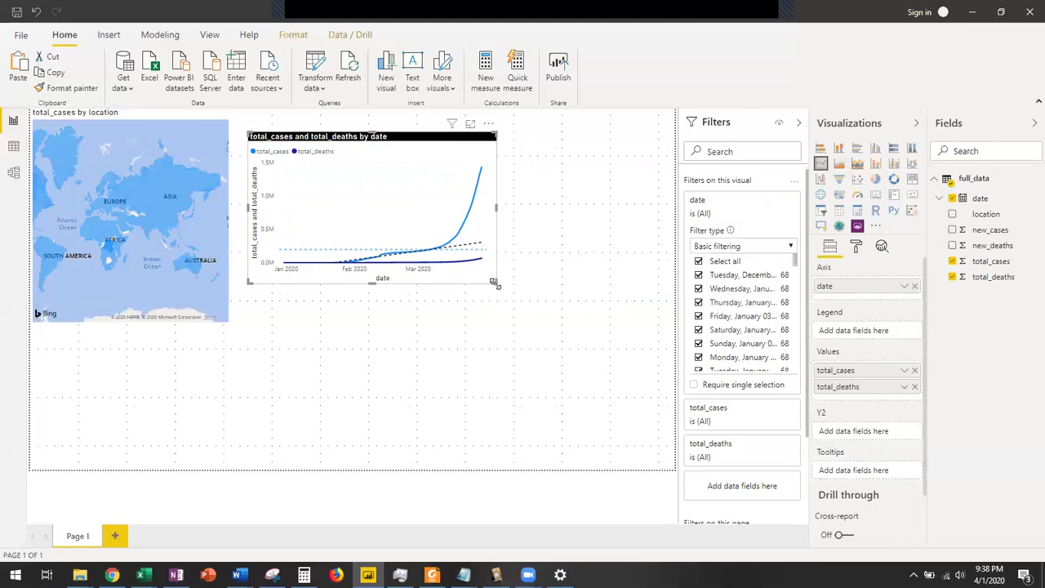
Resize the line chart to be slightly wider and shorter, and reselect it
drag(503, 286, 523, 275)
click(524, 275)
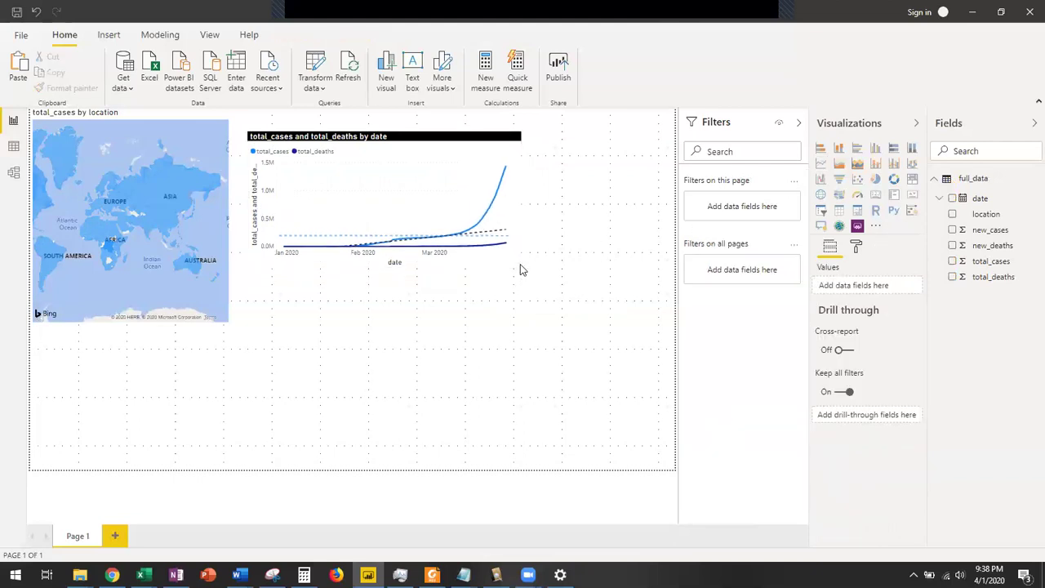
click(454, 139)
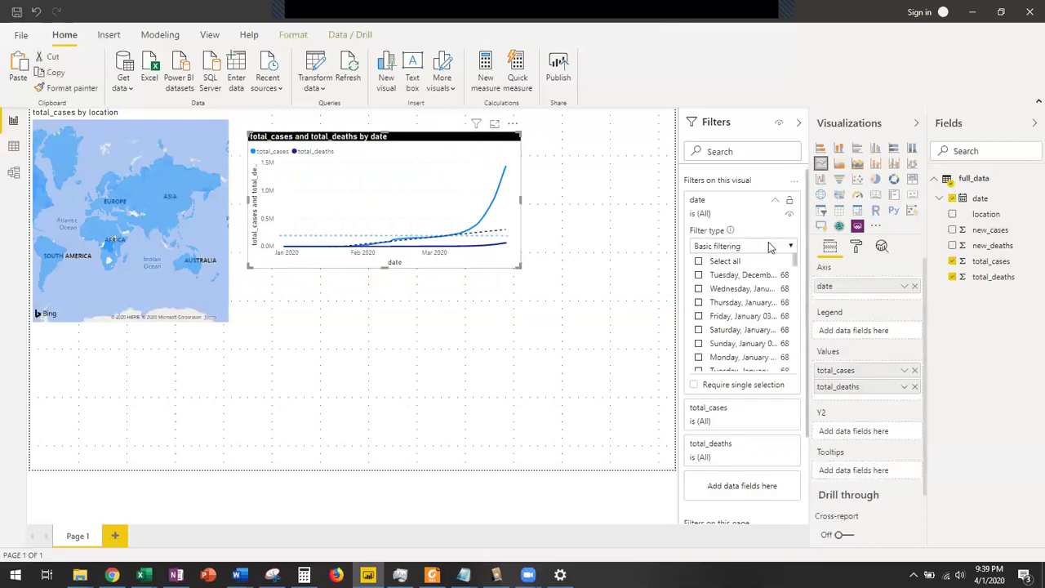
Switch the line chart's date filter to Relative date and apply it for values in the last 25 days
click(769, 247)
click(731, 281)
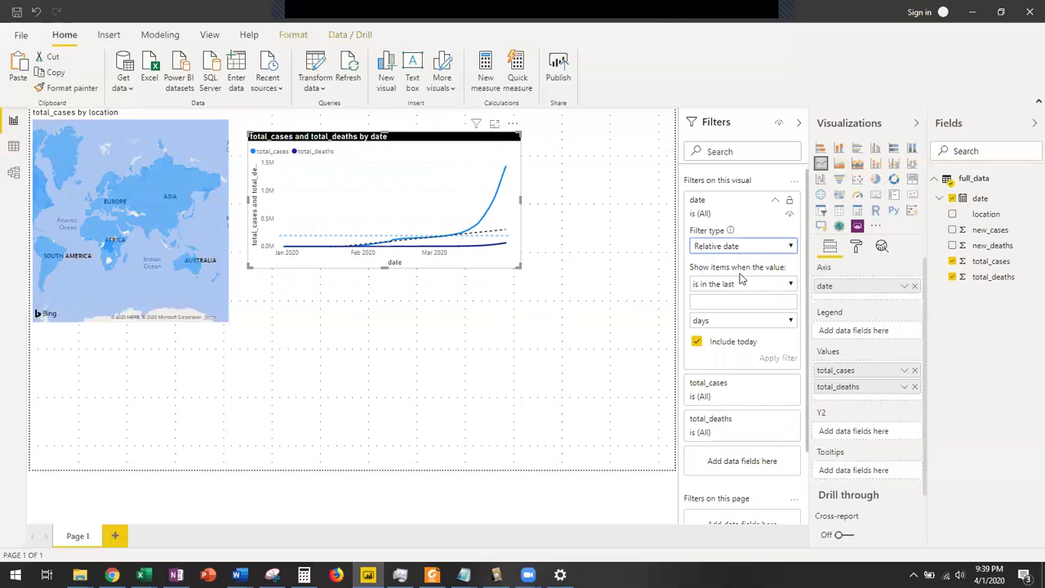
click(767, 287)
click(763, 300)
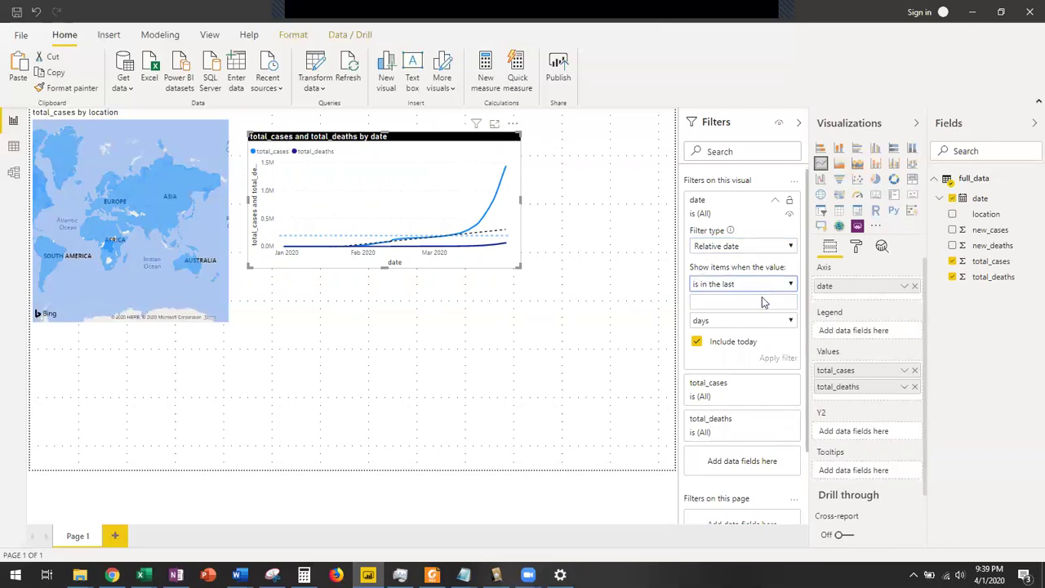
click(762, 302)
text(25)
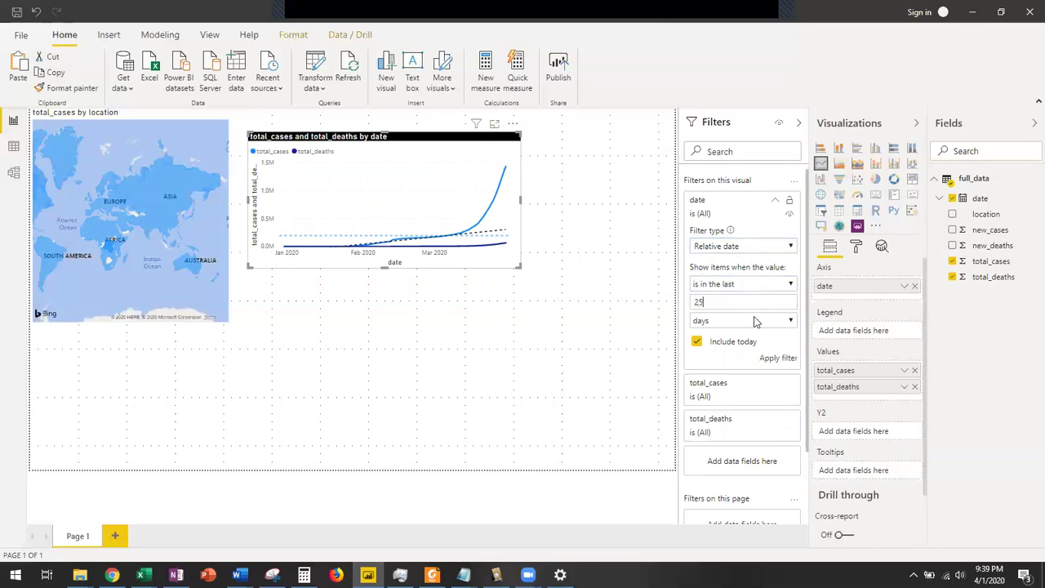
click(767, 357)
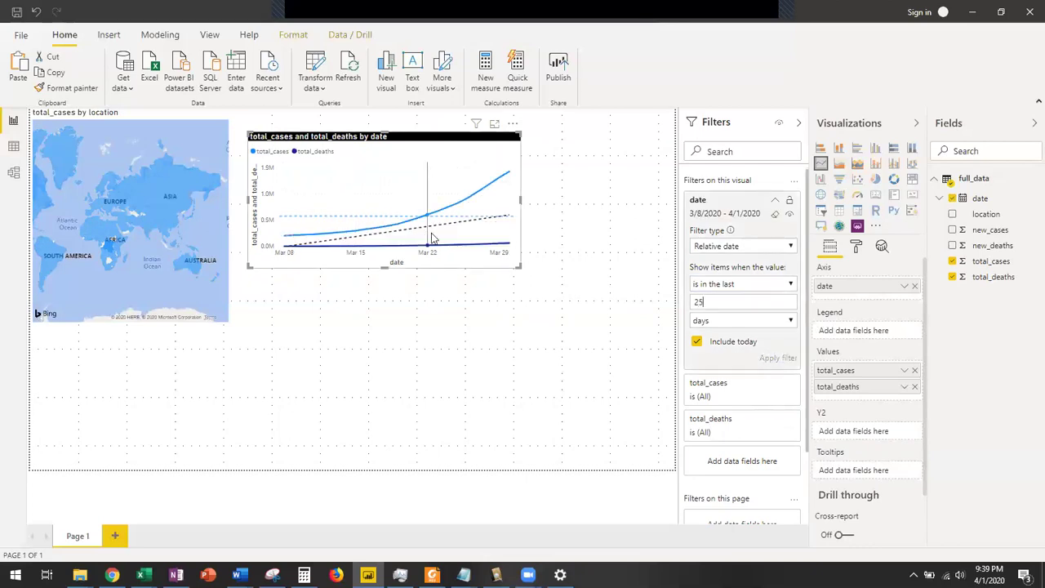
Examine the relative date filter's condition and time unit choices without changing them, and collapse the date filter
click(781, 286)
click(777, 295)
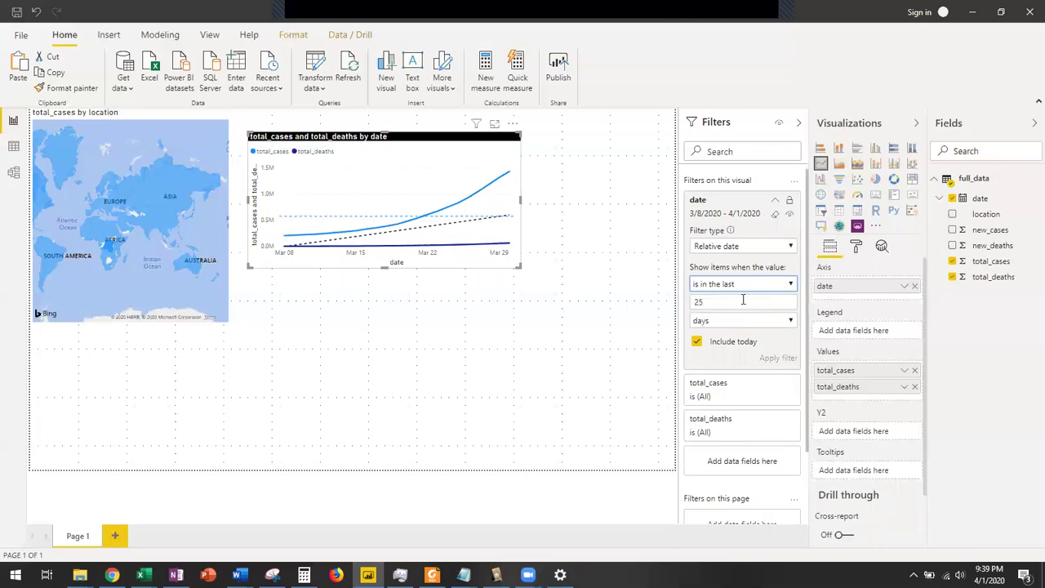
click(733, 320)
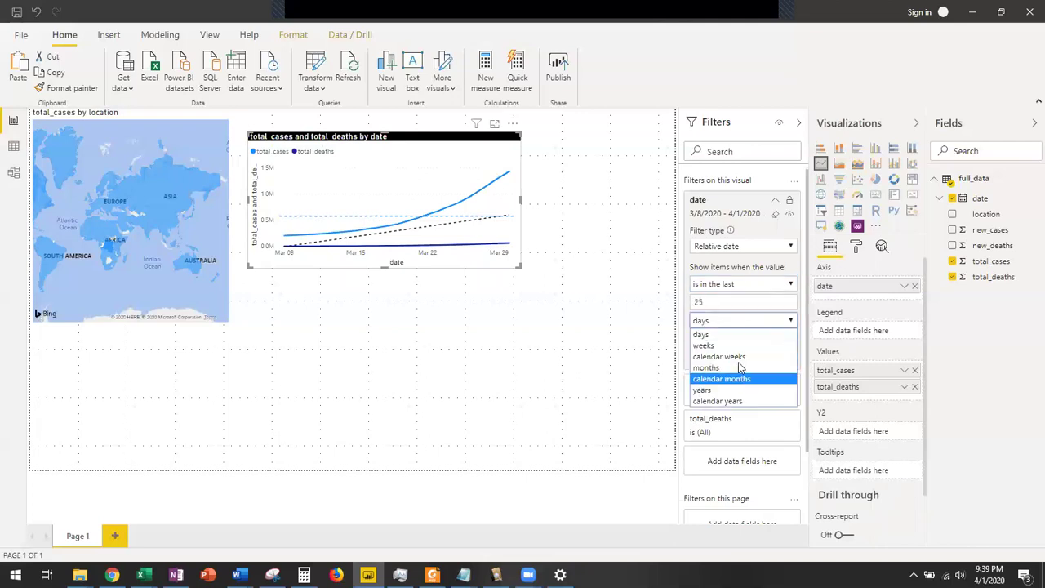
click(759, 321)
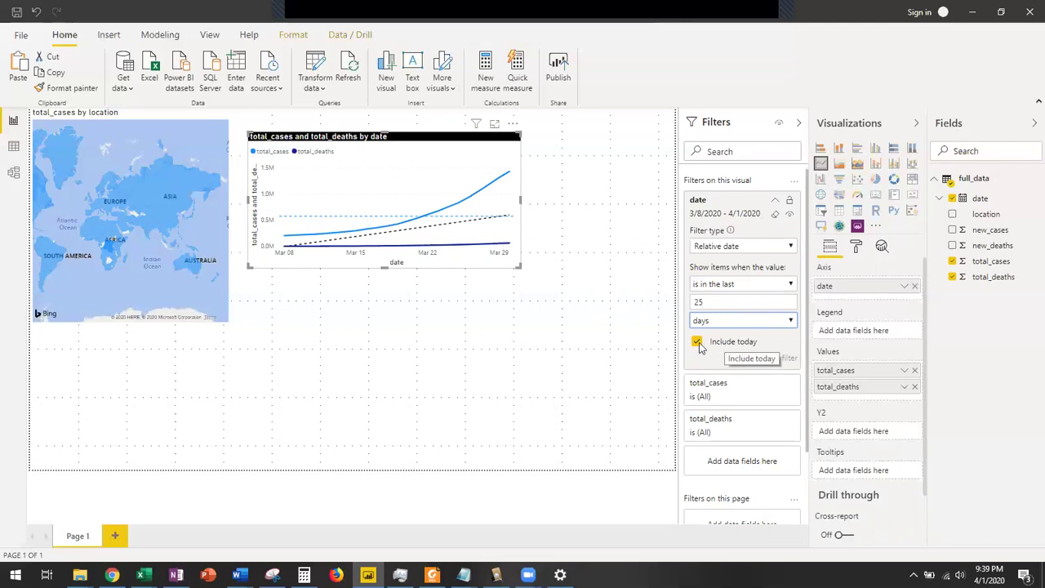
click(775, 200)
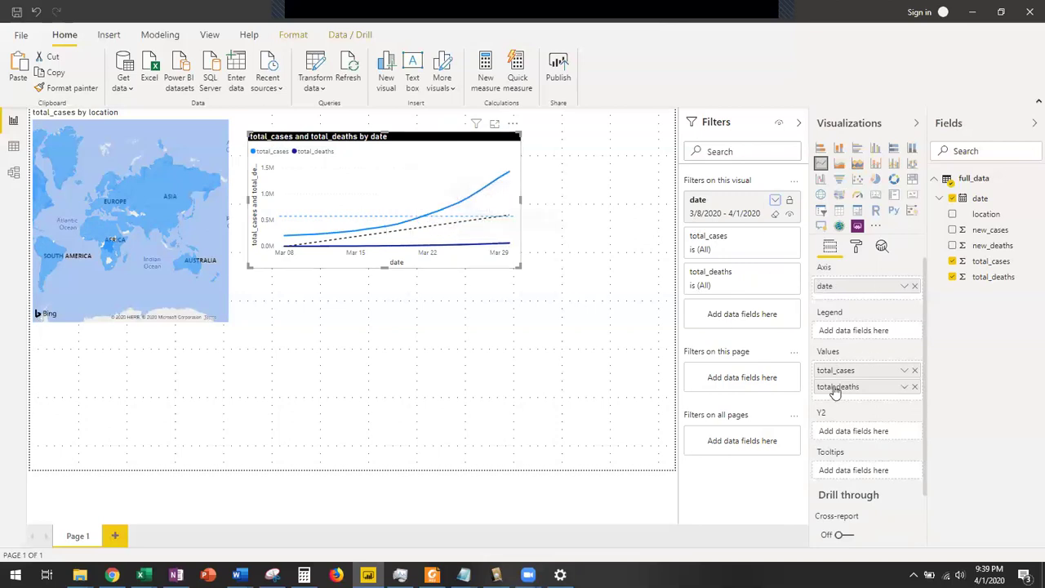
Add location as a filter on the line chart, exclude World from it, and check the chart's latest values
mouse_move(488, 187)
drag(983, 214, 742, 317)
scroll(733, 338, down, 20)
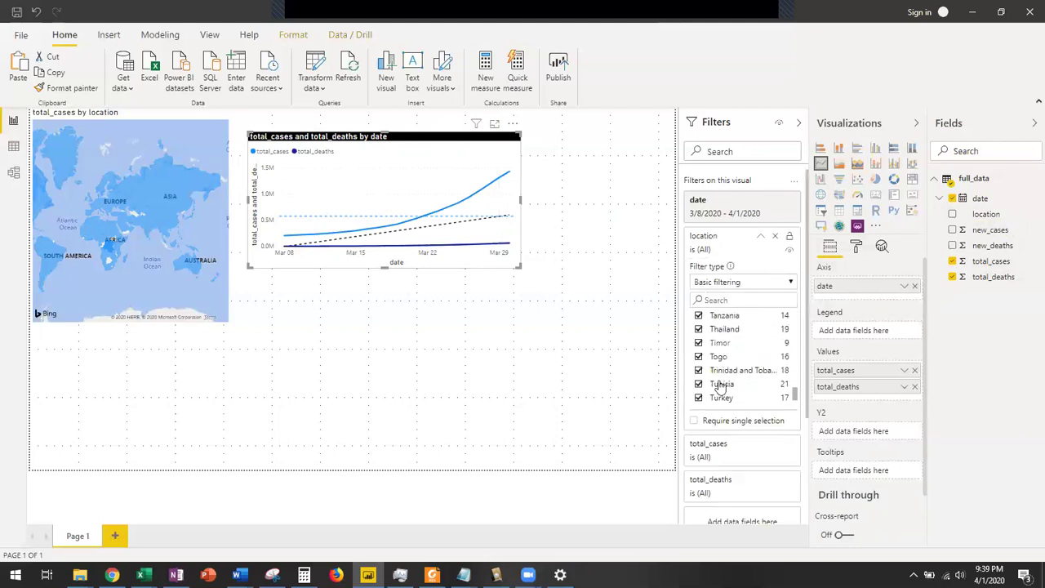
scroll(732, 368, down, 5)
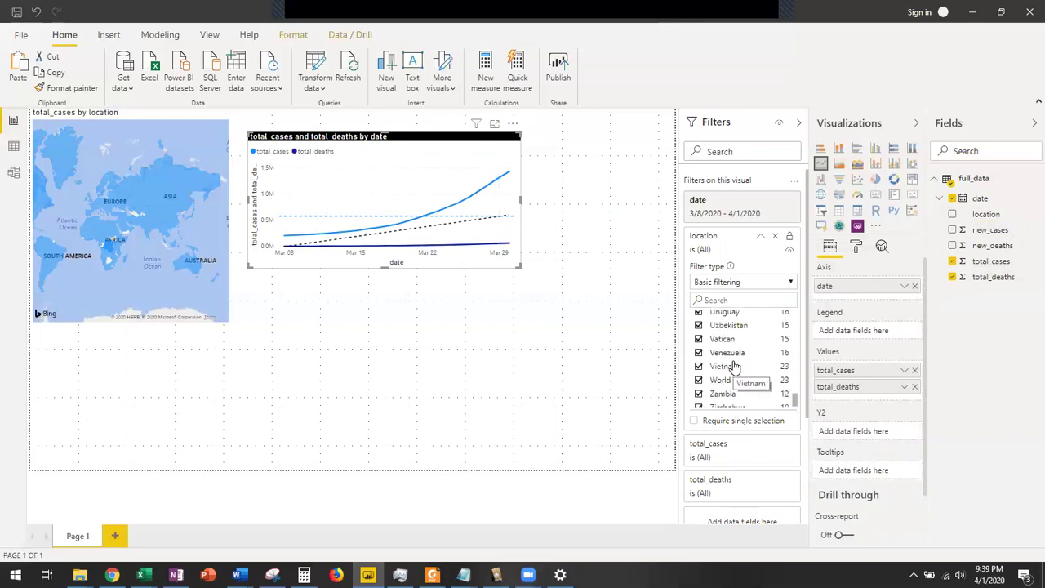
click(698, 379)
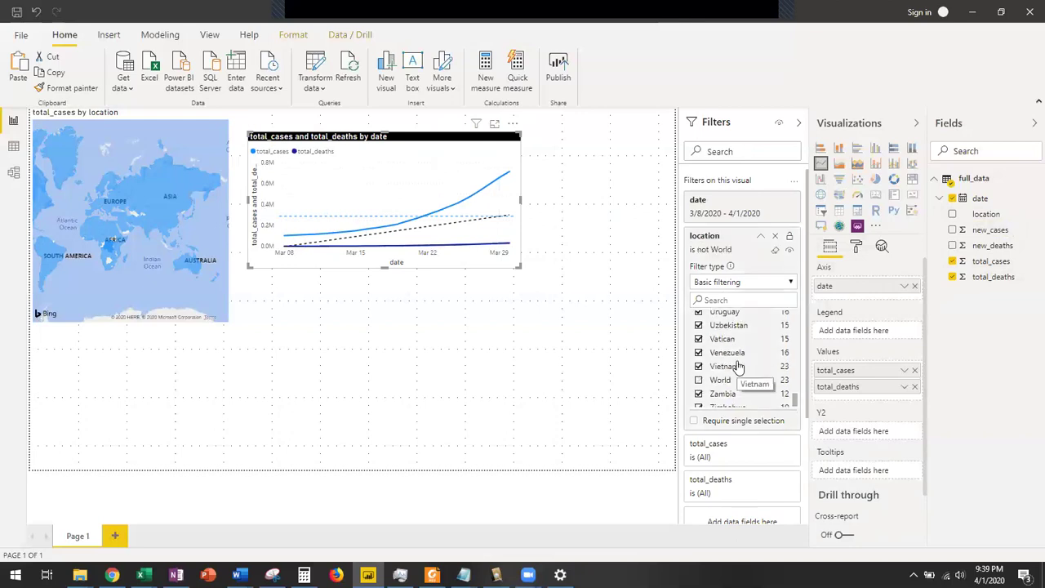
mouse_move(510, 176)
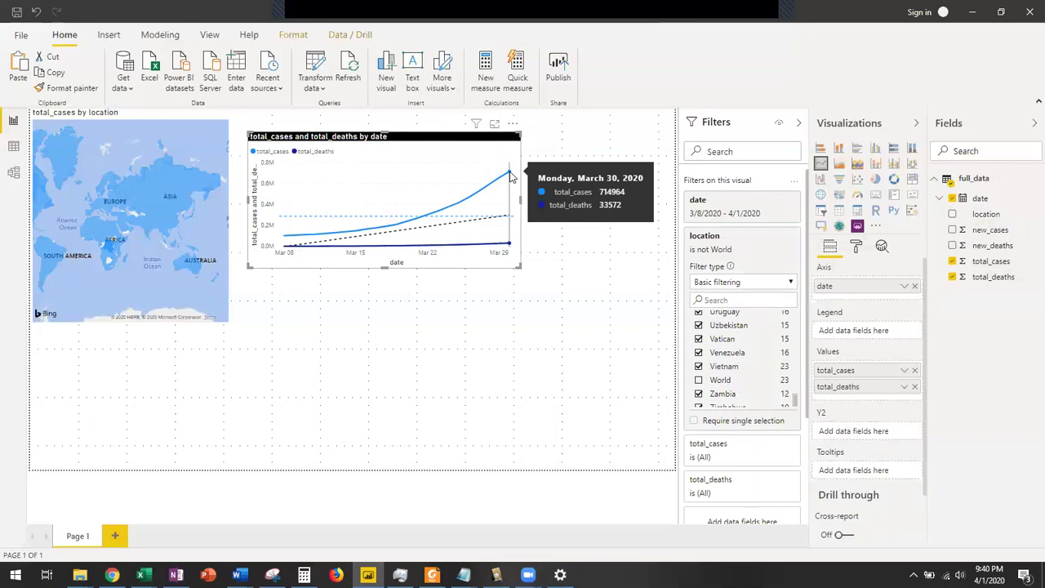
Include World again in the line chart's location filter and review the visual-level, page-level and all-pages filter scopes
click(698, 379)
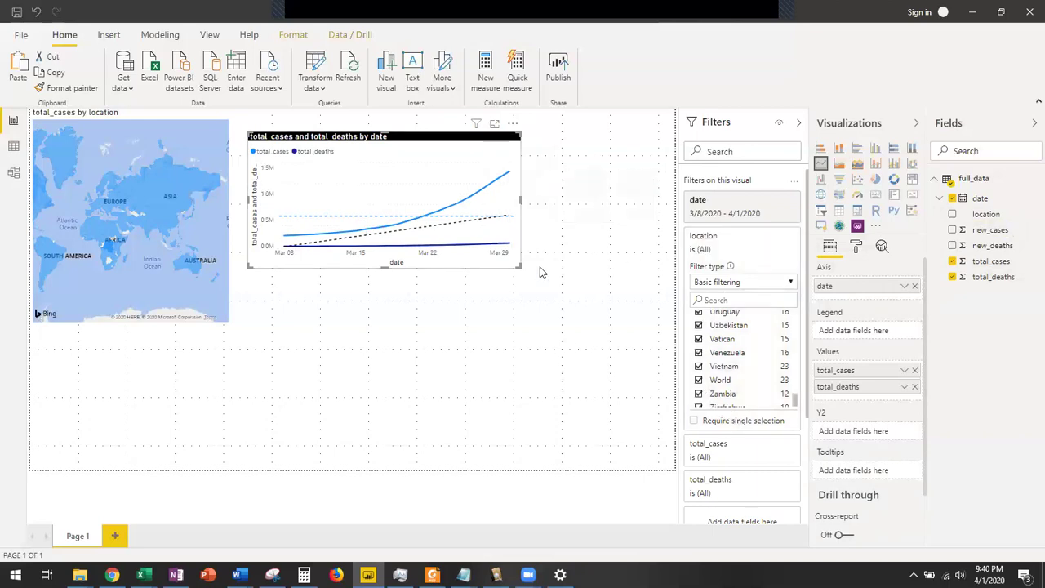
mouse_move(510, 175)
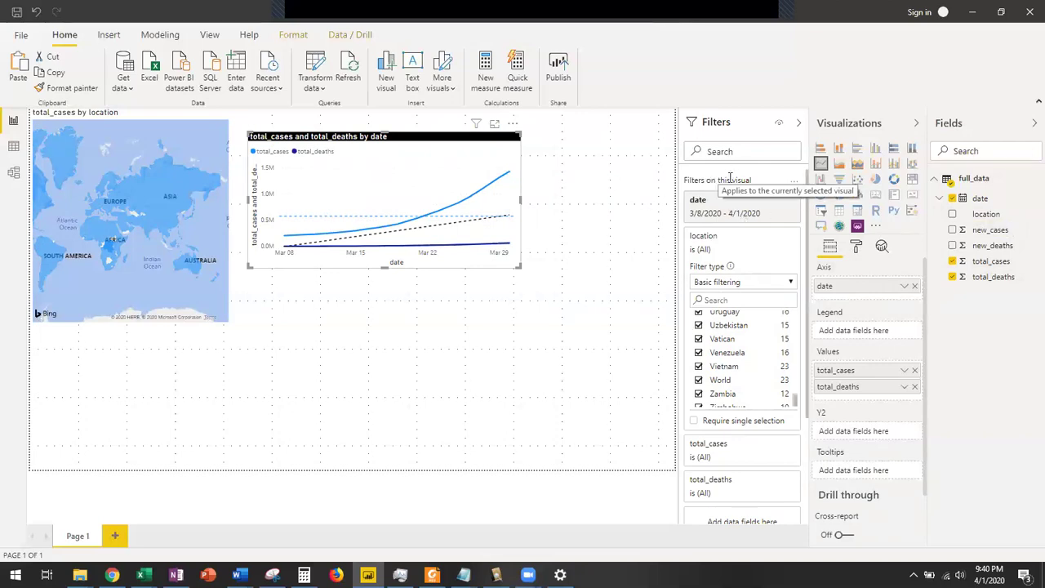
click(794, 181)
click(601, 188)
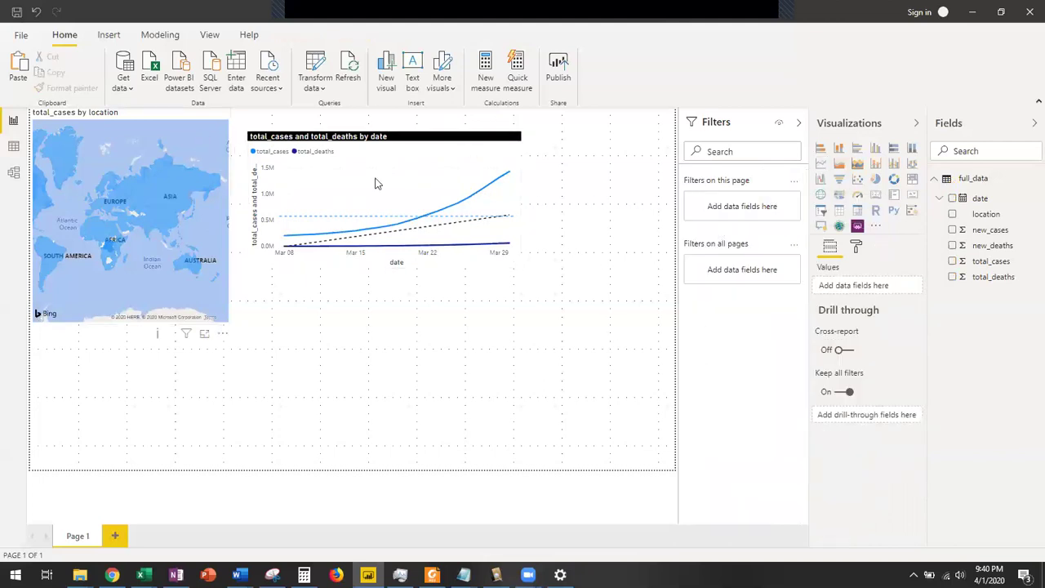
click(406, 143)
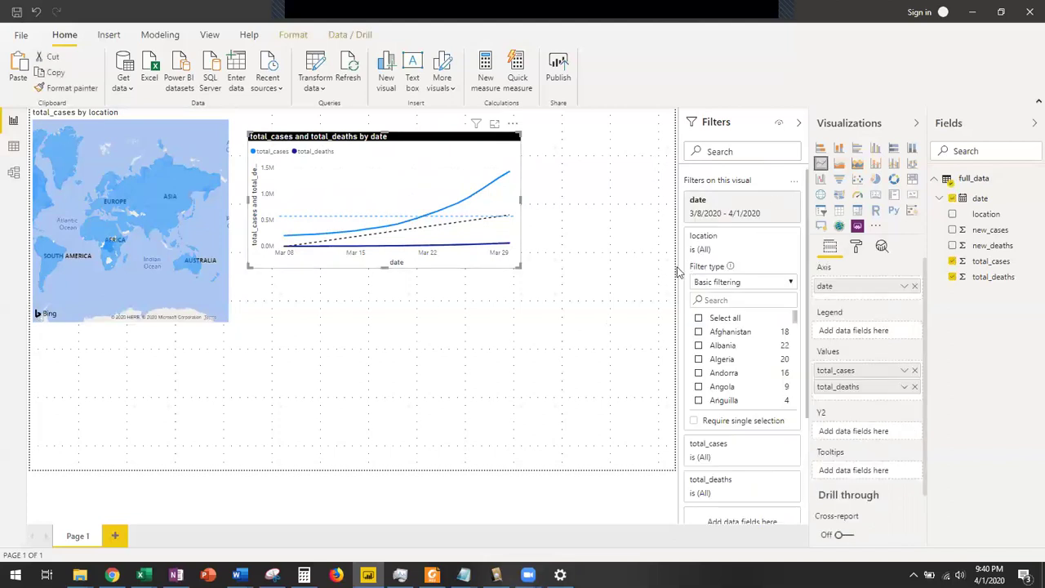
scroll(718, 384, down, 5)
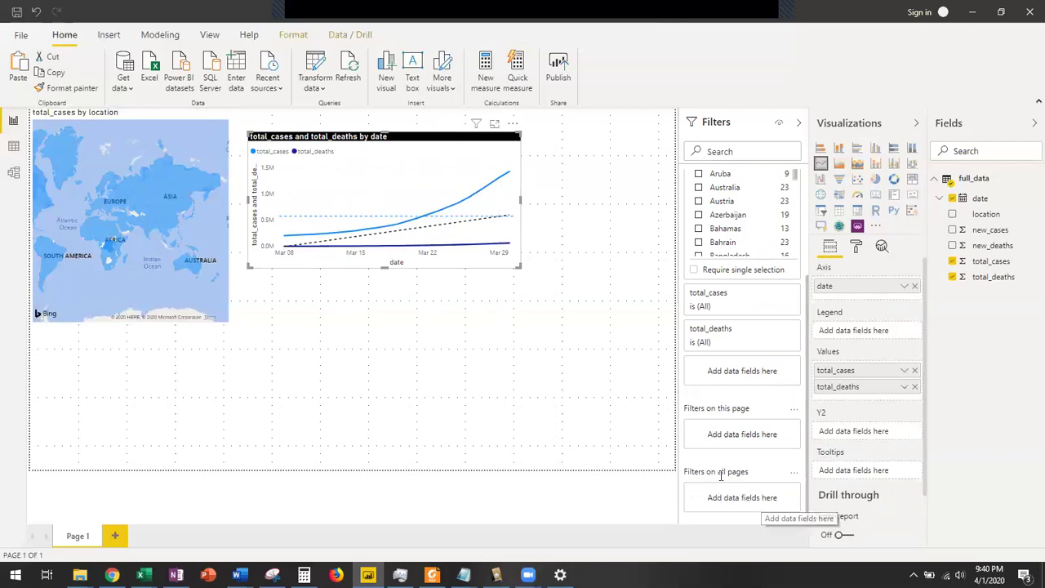
Add two blank report pages, Page 2 and Page 3, and return to Page 1
click(113, 538)
click(166, 538)
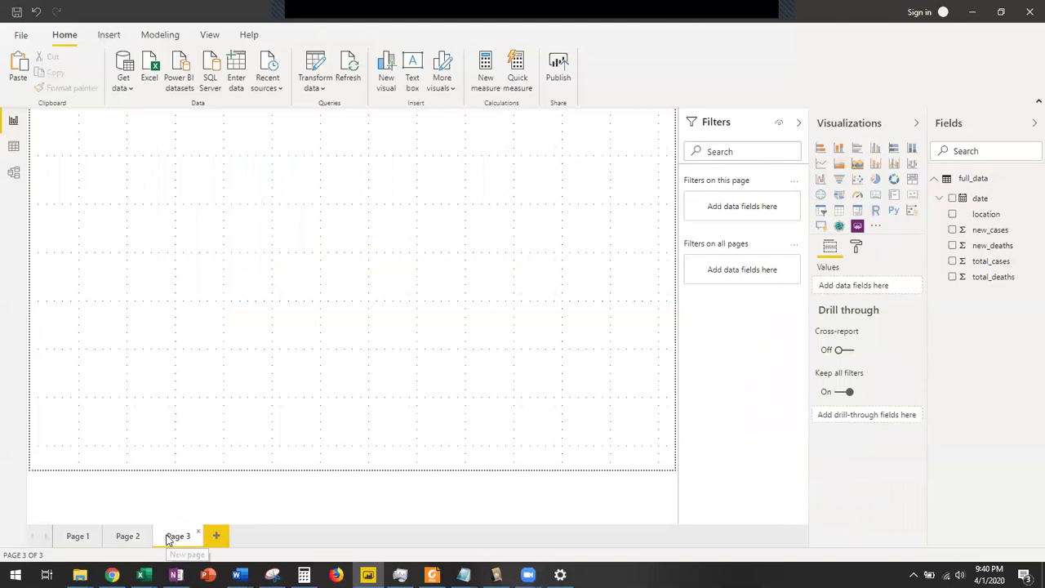
click(88, 539)
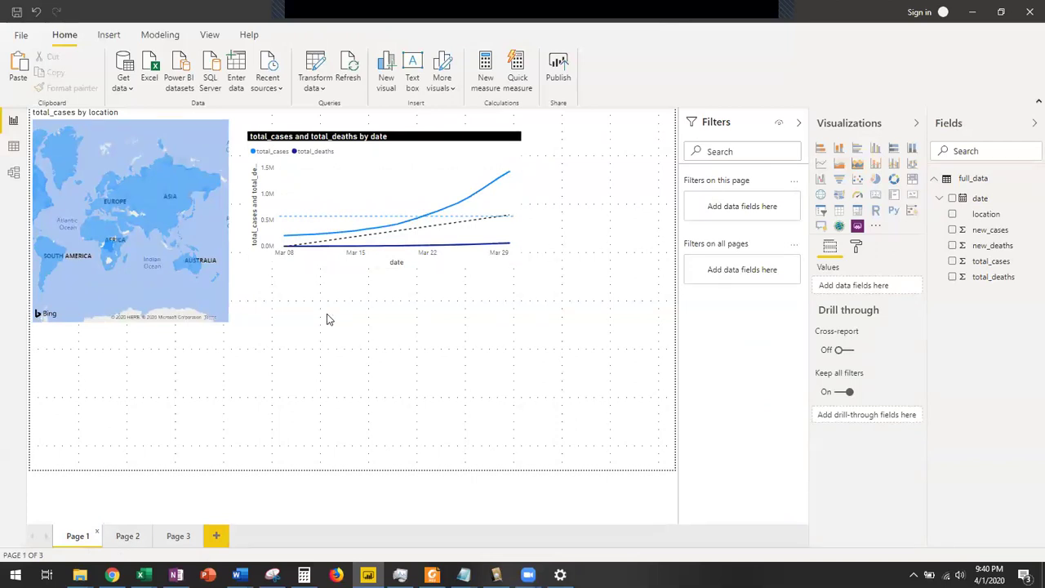
Move the line chart slightly up and closer to the map, and deselect it
click(425, 129)
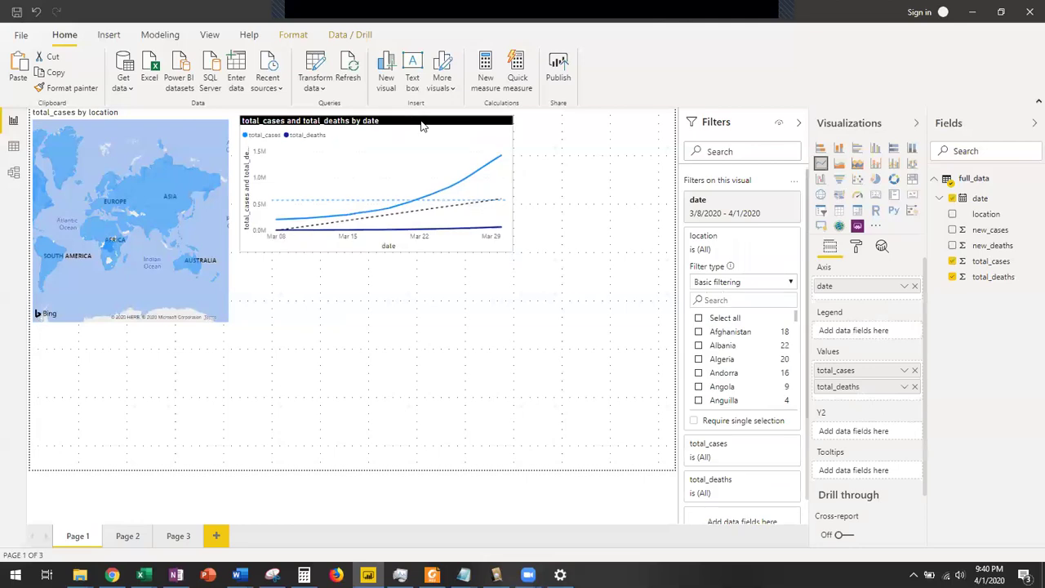
drag(424, 128, 416, 111)
click(492, 298)
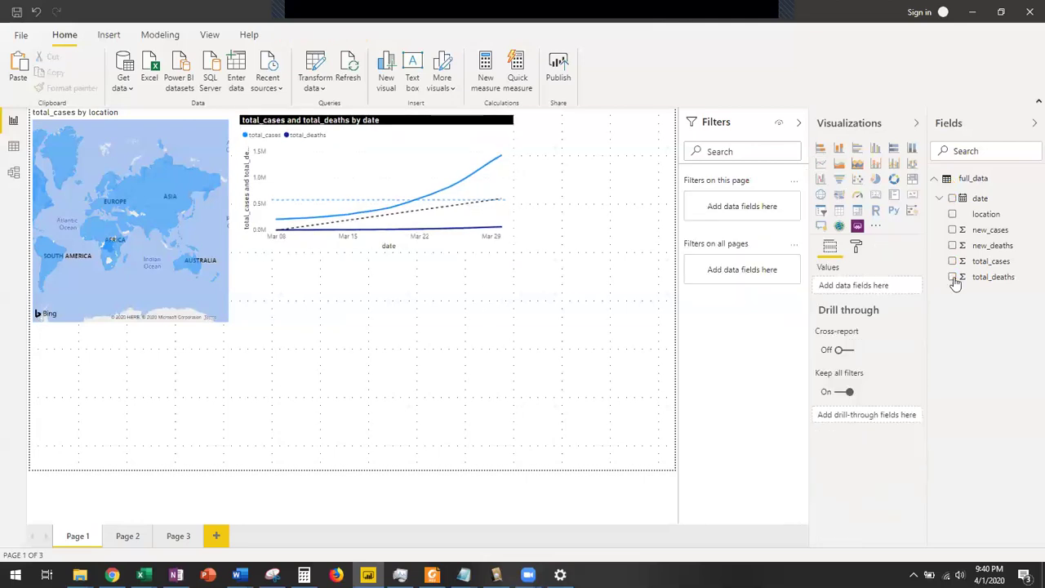
Insert a table beneath the line chart with location and new_deaths as its values
click(839, 213)
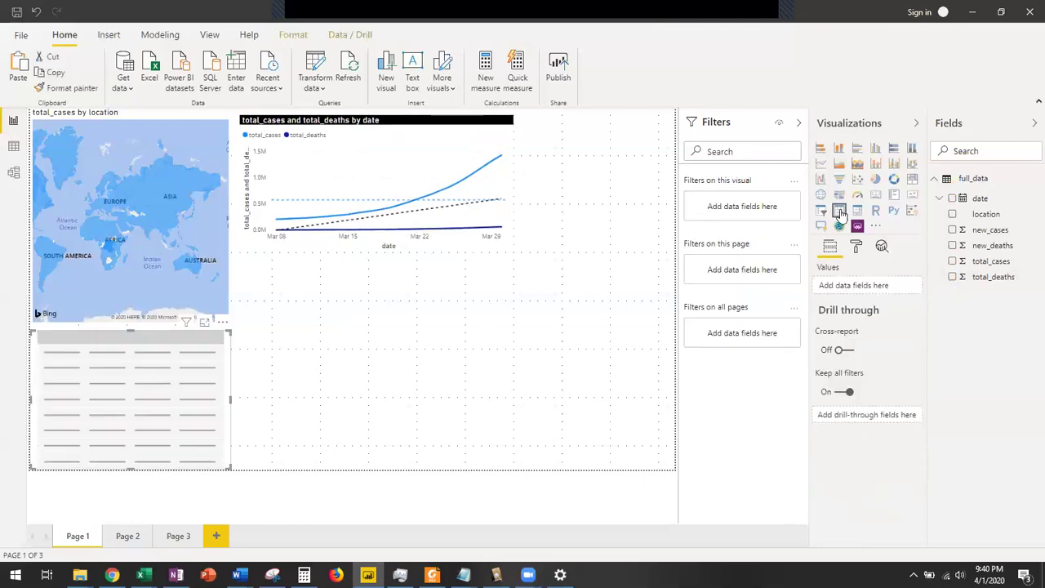
drag(192, 350, 411, 303)
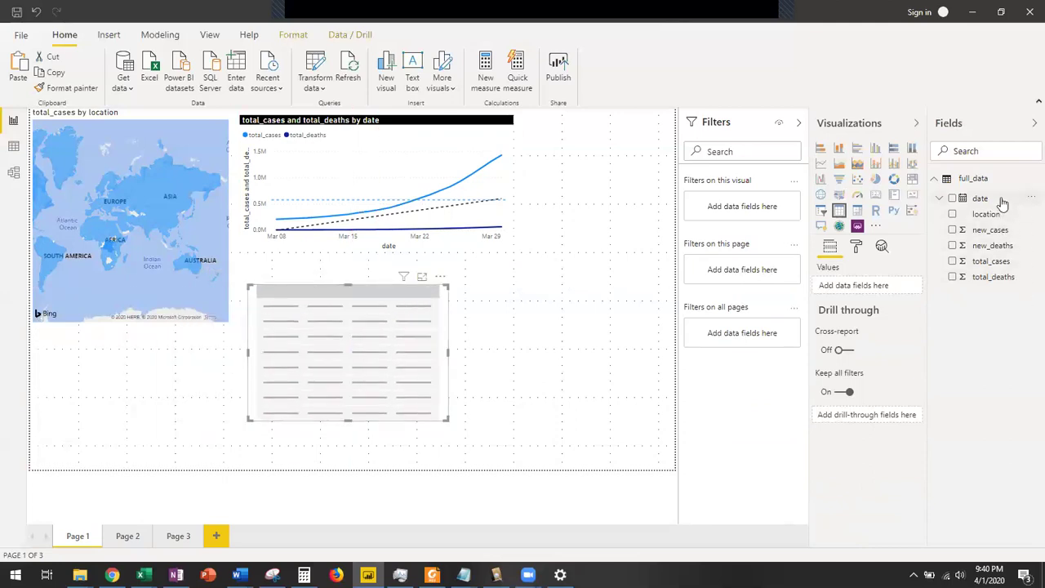
drag(985, 214, 882, 286)
drag(973, 248, 881, 299)
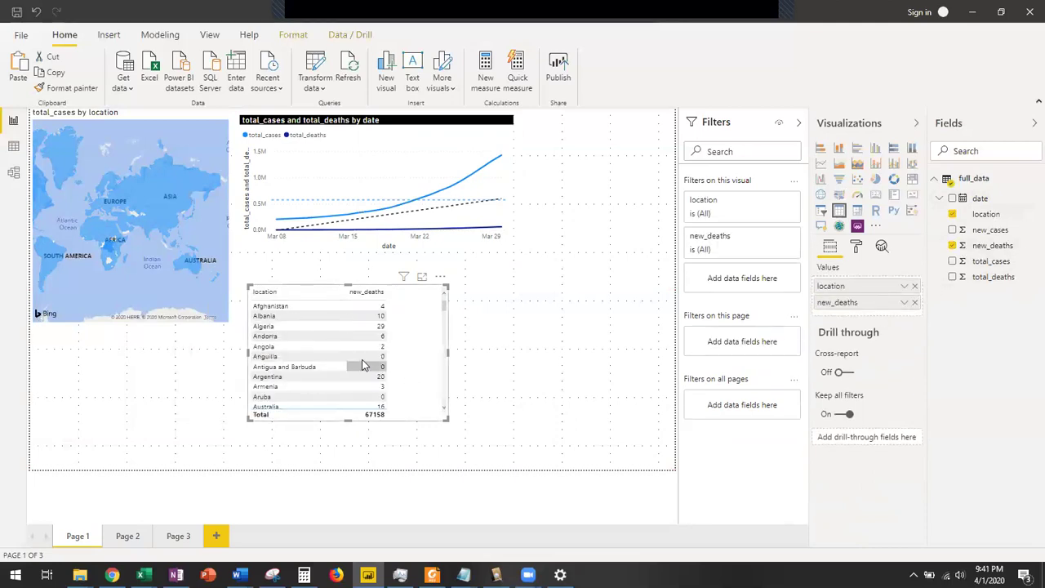
Cross-filter the map and line chart by Afghanistan and Azerbaijan from the table, and inspect both visuals' values
click(274, 307)
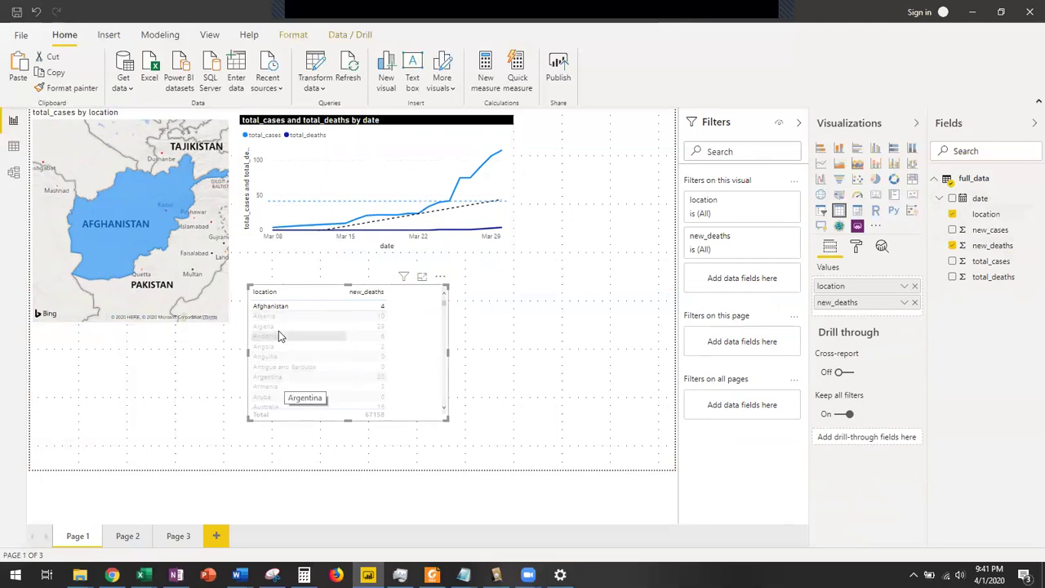
scroll(281, 338, down, 3)
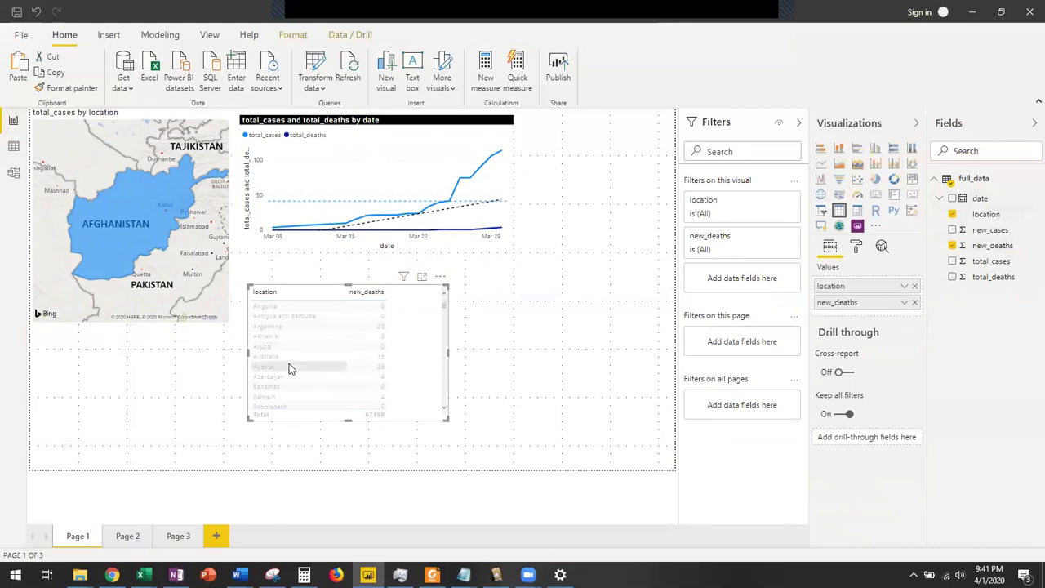
scroll(290, 371, up, 3)
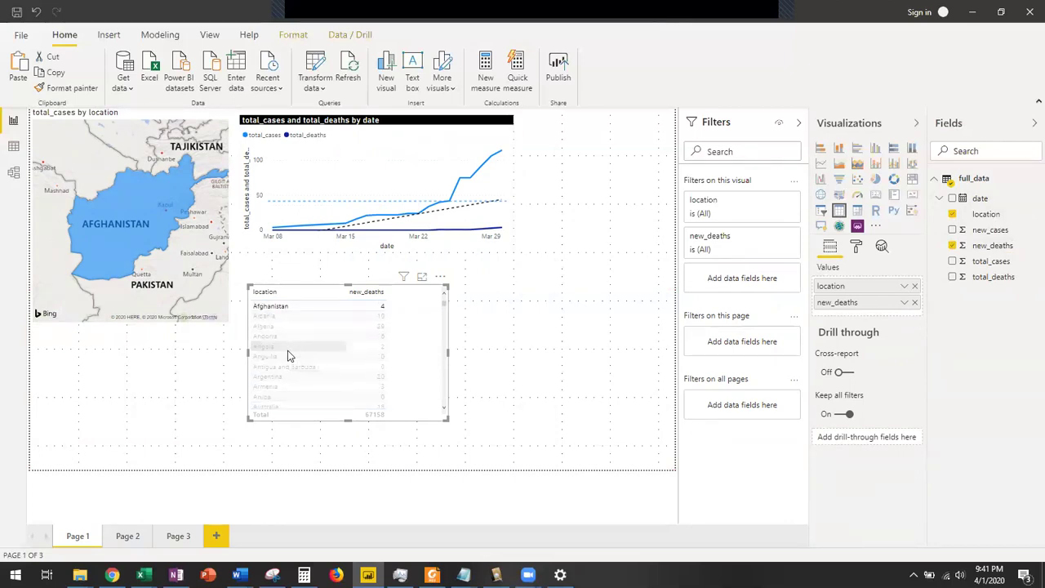
scroll(294, 345, down, 2)
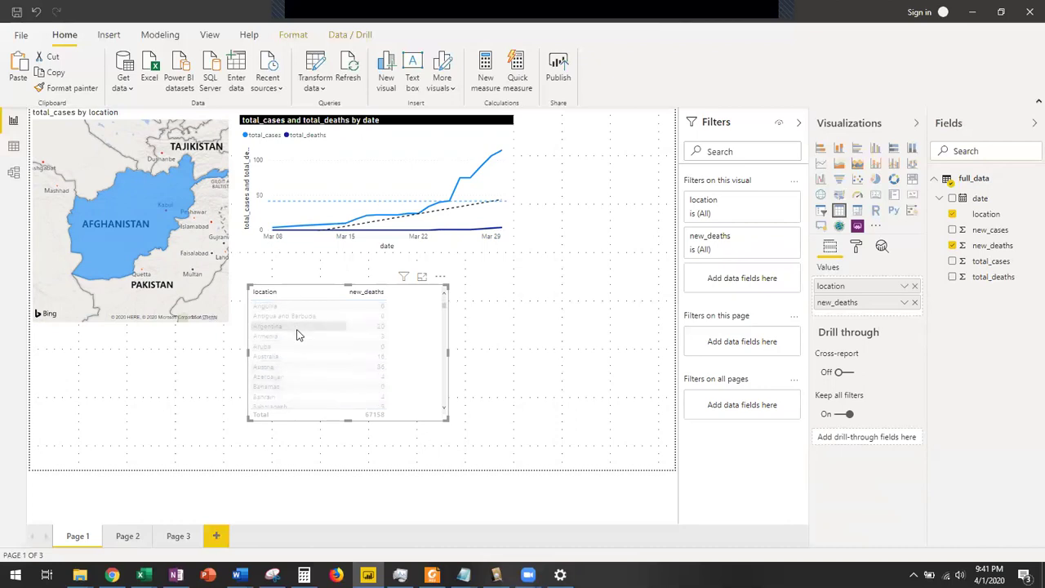
click(286, 377)
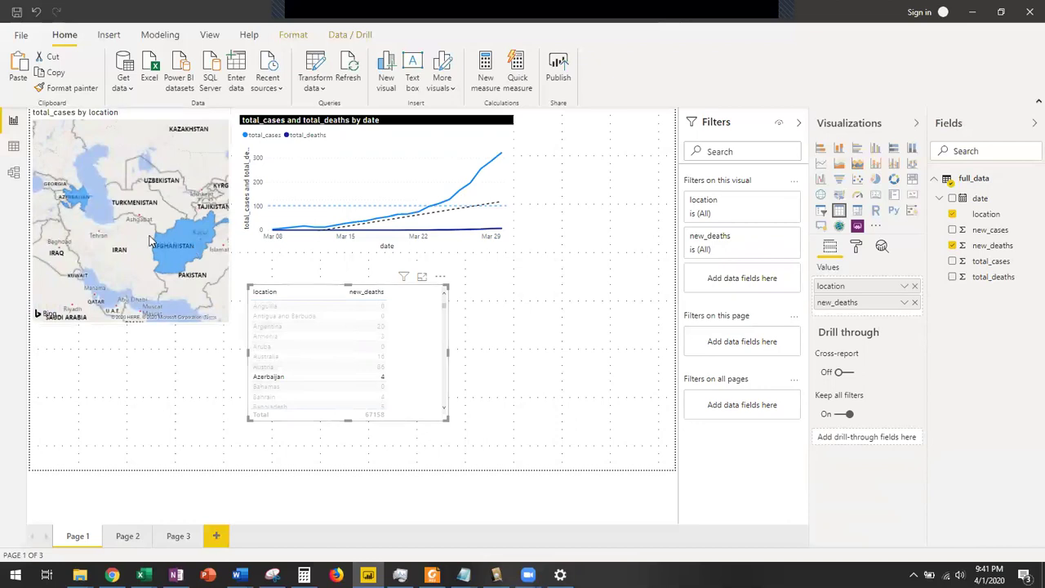
mouse_move(186, 245)
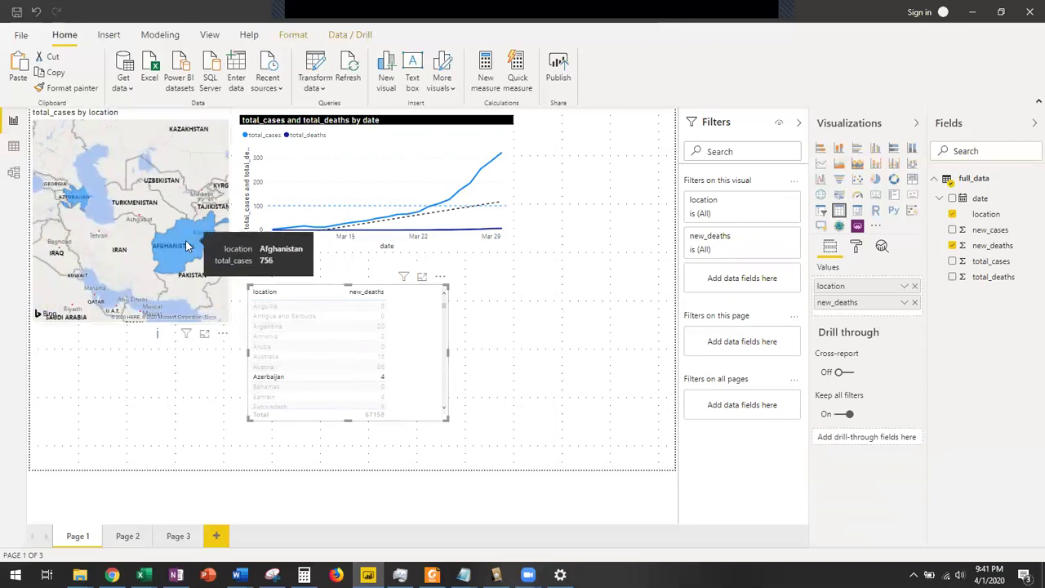
mouse_move(480, 185)
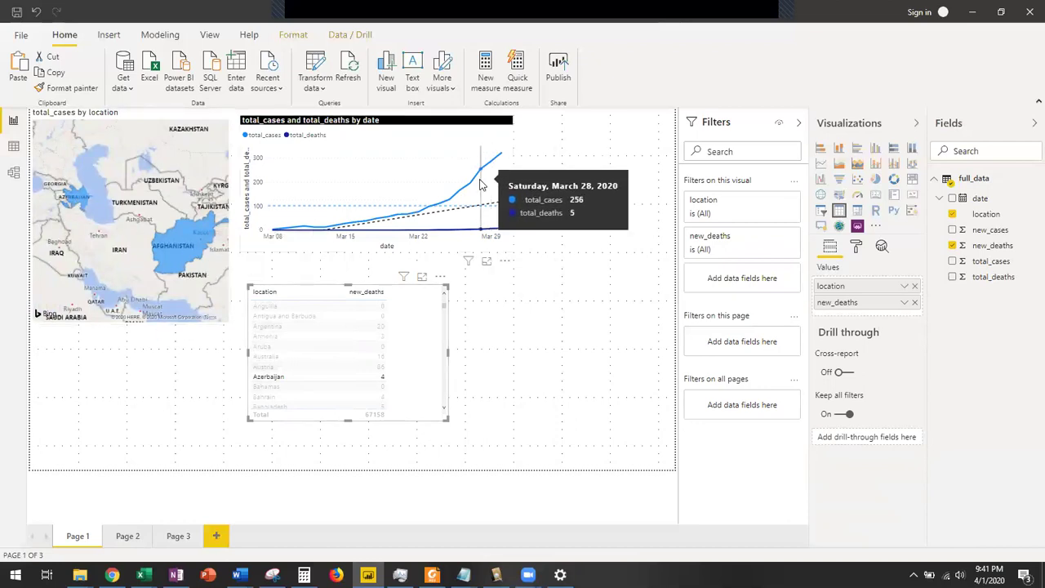
Cross-filter the visuals by Aruba and by Argentina in turn, shifting the table sideways in between
click(274, 347)
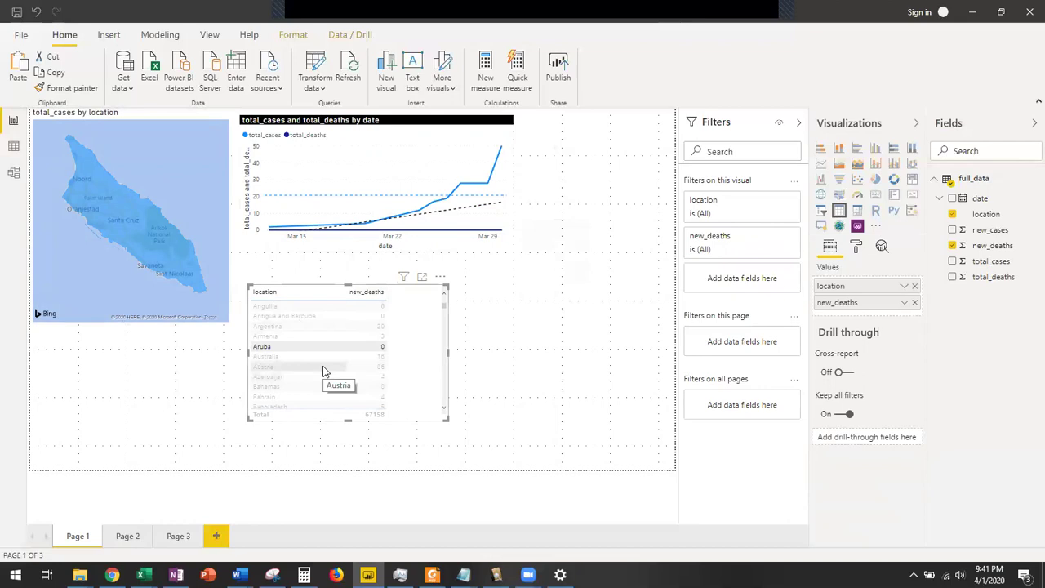
drag(322, 289, 382, 278)
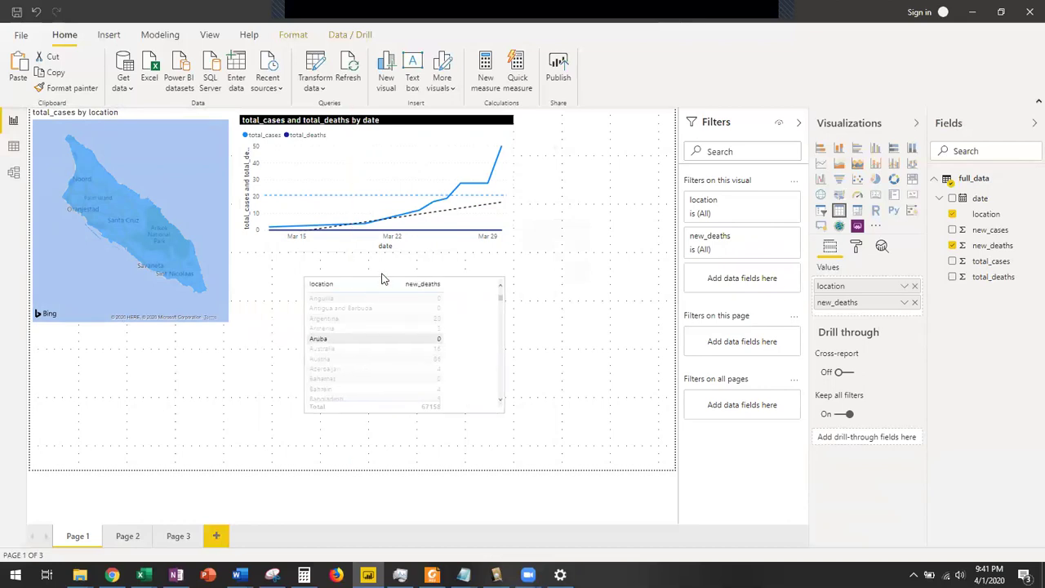
click(367, 318)
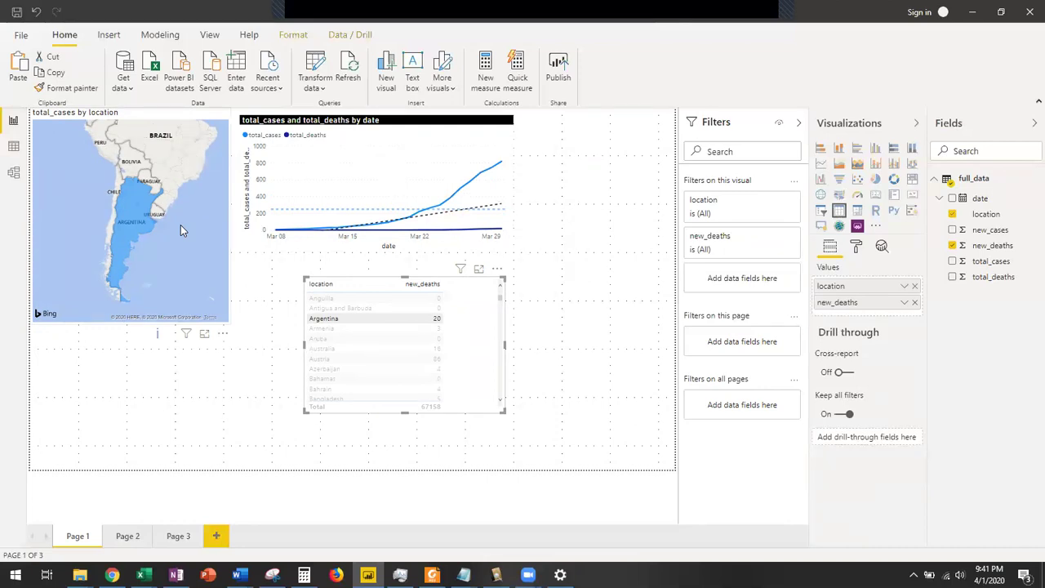
Move the table back directly under the line chart and delete it
drag(370, 277, 316, 268)
click(501, 307)
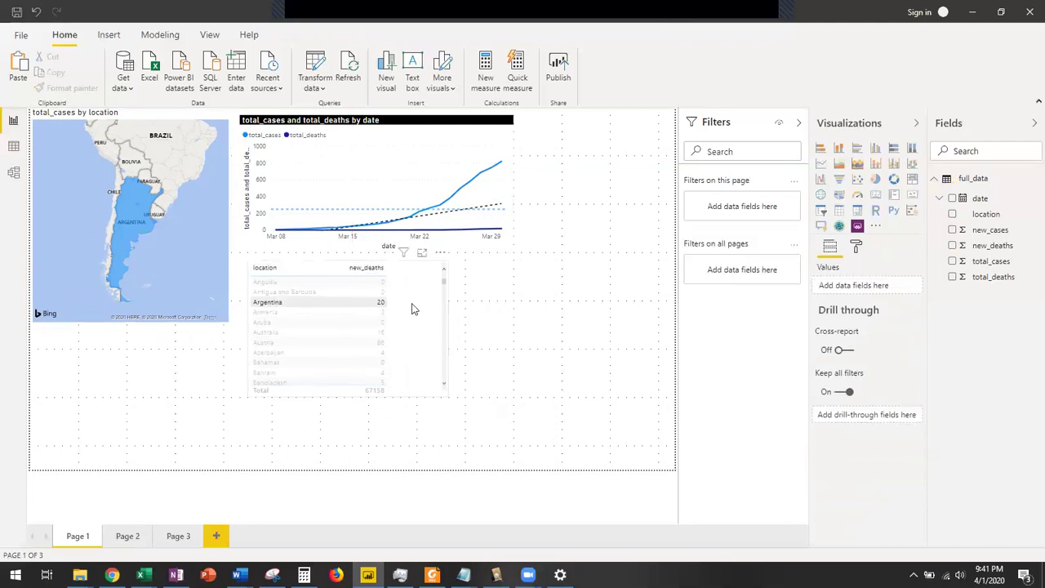
click(412, 309)
key(Delete)
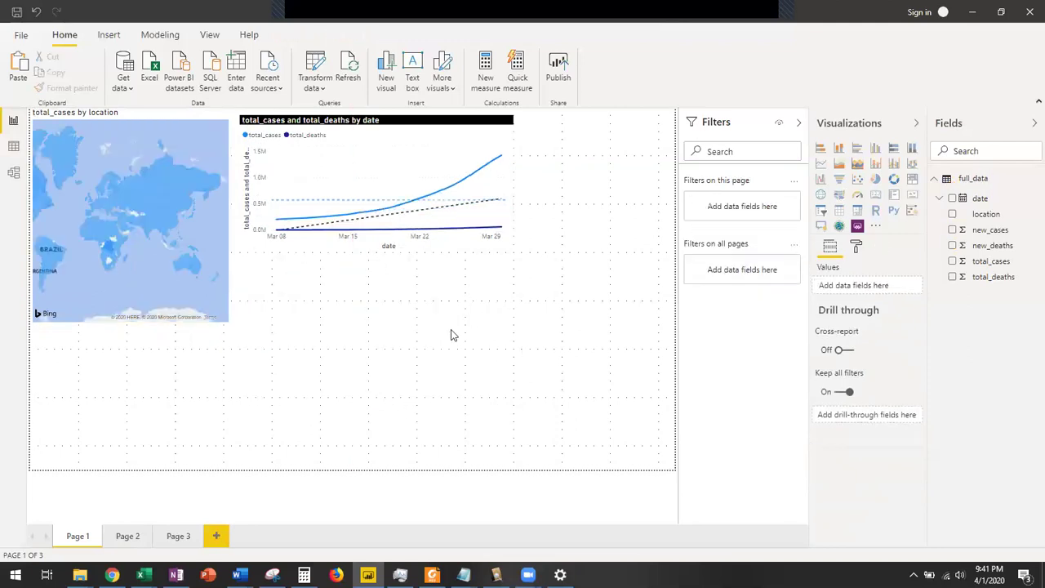
Insert a new table below the line chart showing location and new_deaths
click(837, 213)
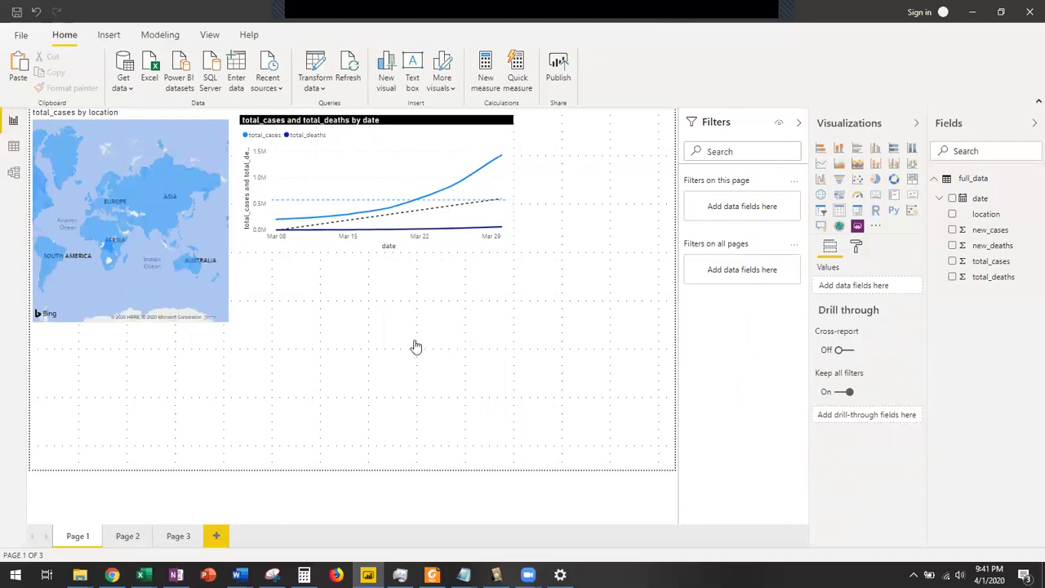
drag(200, 346, 405, 286)
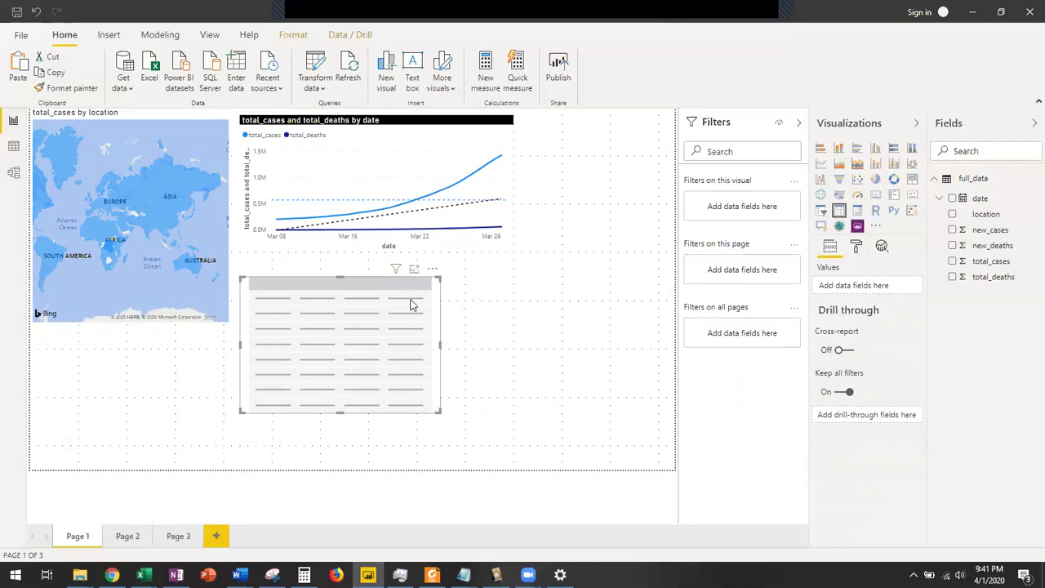
drag(1009, 217, 879, 287)
drag(992, 246, 886, 298)
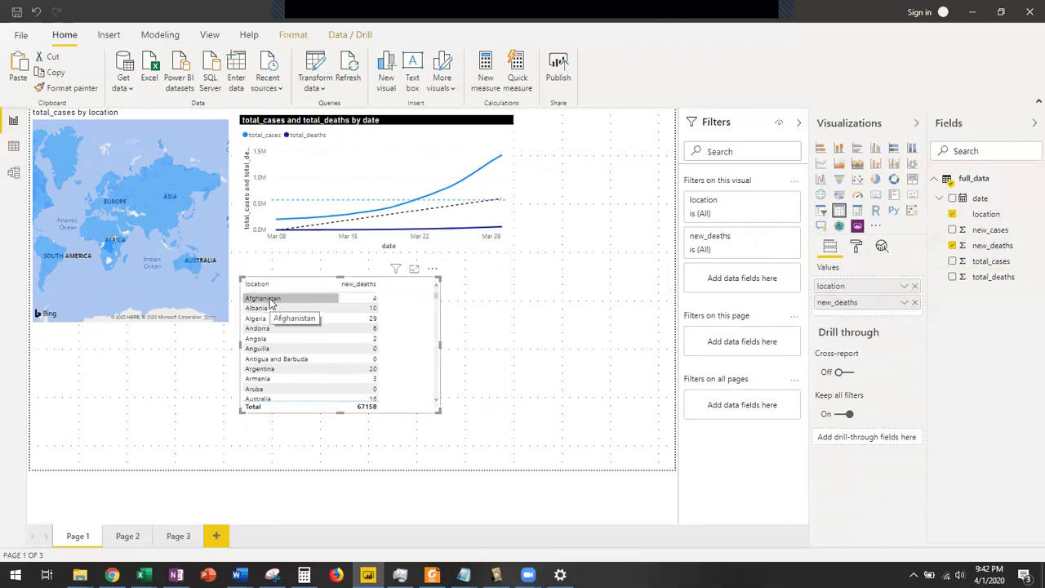
Cross-filter the map and line chart by Afghanistan, Albania, Algeria, Andorra and Angola together, and deselect the table
click(270, 299)
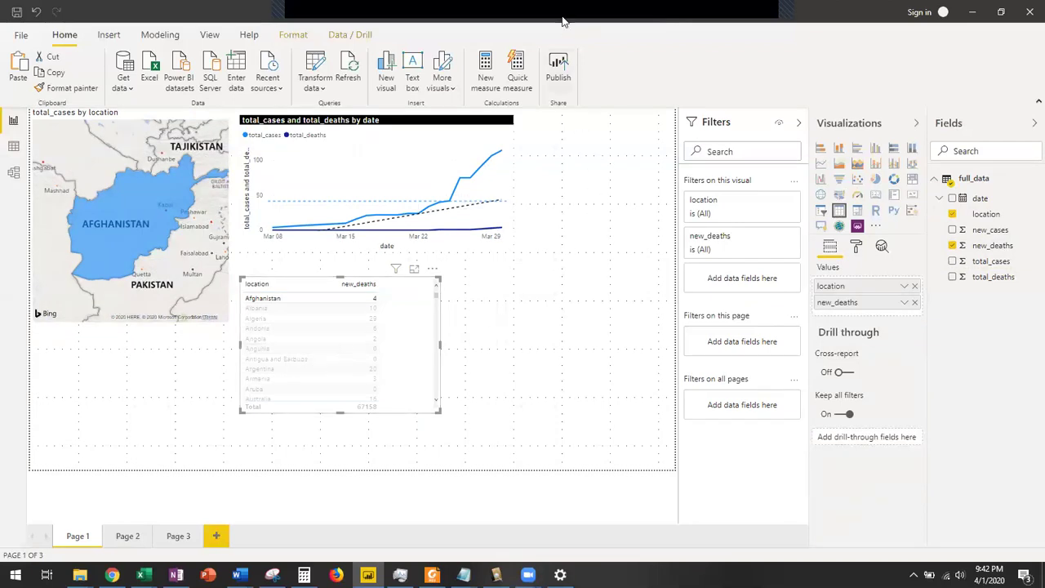
mouse_move(564, 44)
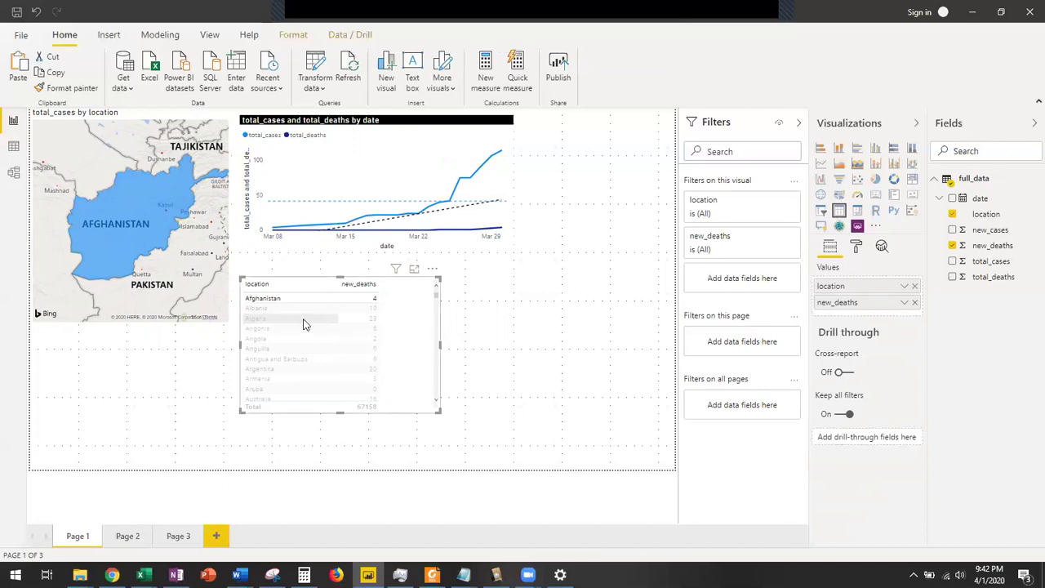
ctrl+click(272, 309)
ctrl+click(267, 319)
ctrl+click(263, 328)
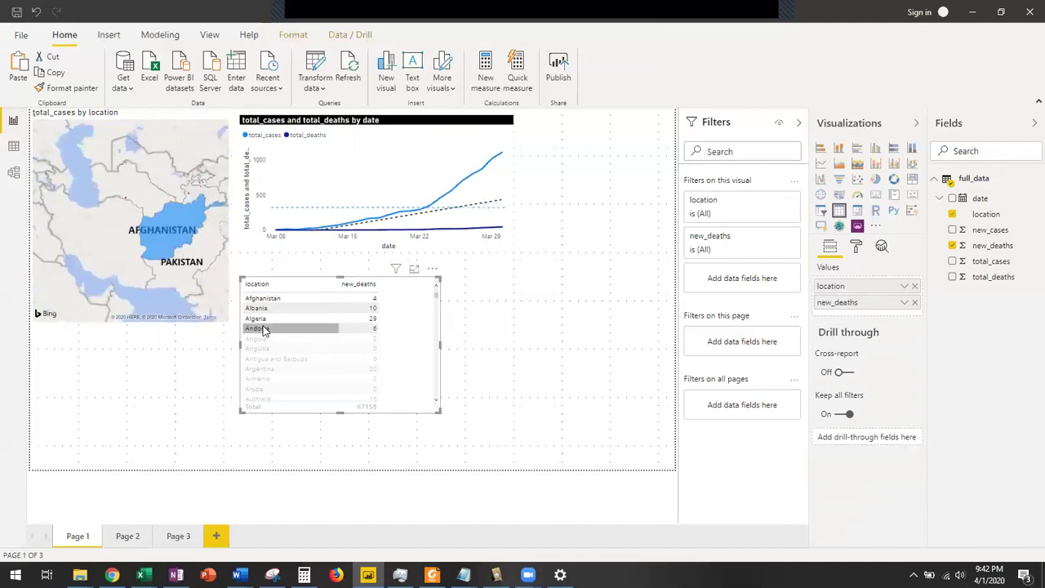
ctrl+click(266, 339)
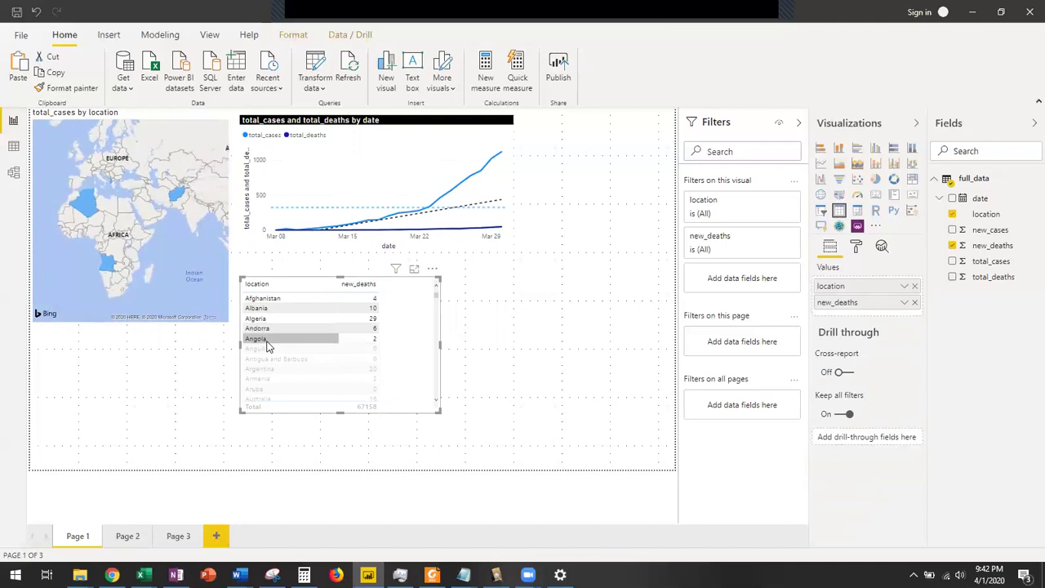
click(553, 358)
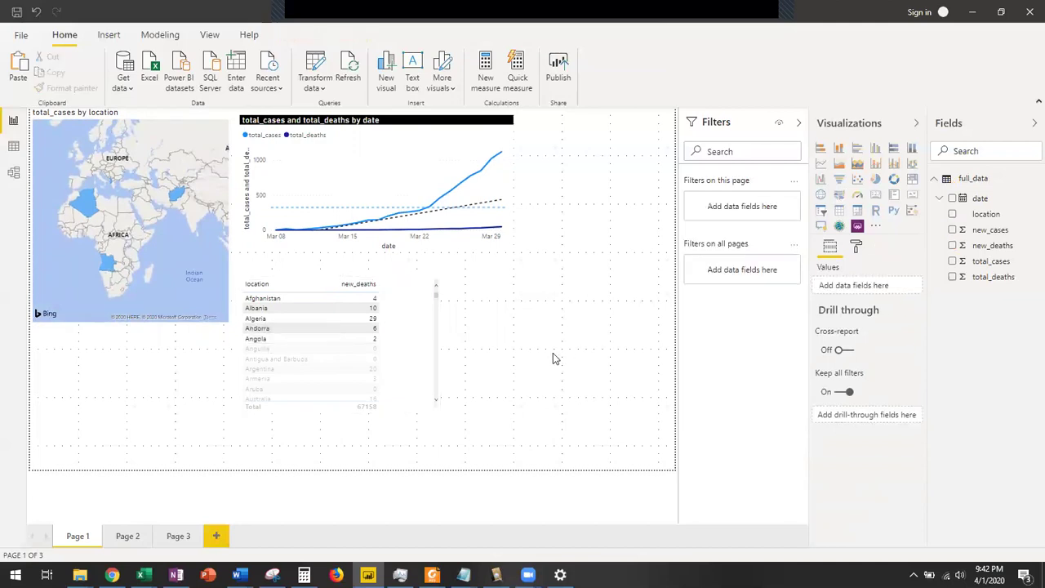
Cross-filter the visuals by Algeria alone, clear that selection, and inspect the line chart for Afghanistan only
click(318, 318)
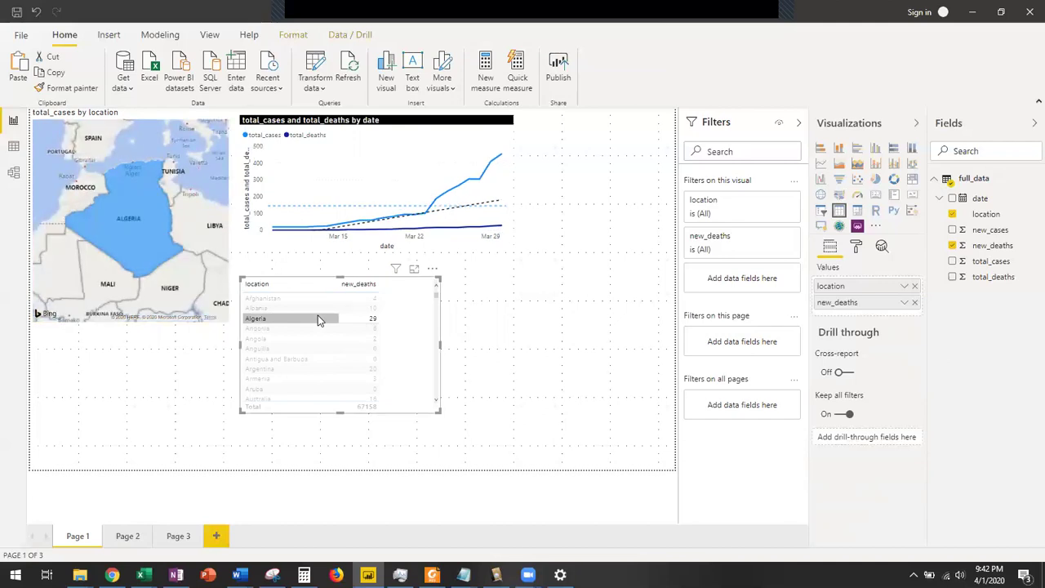
click(308, 318)
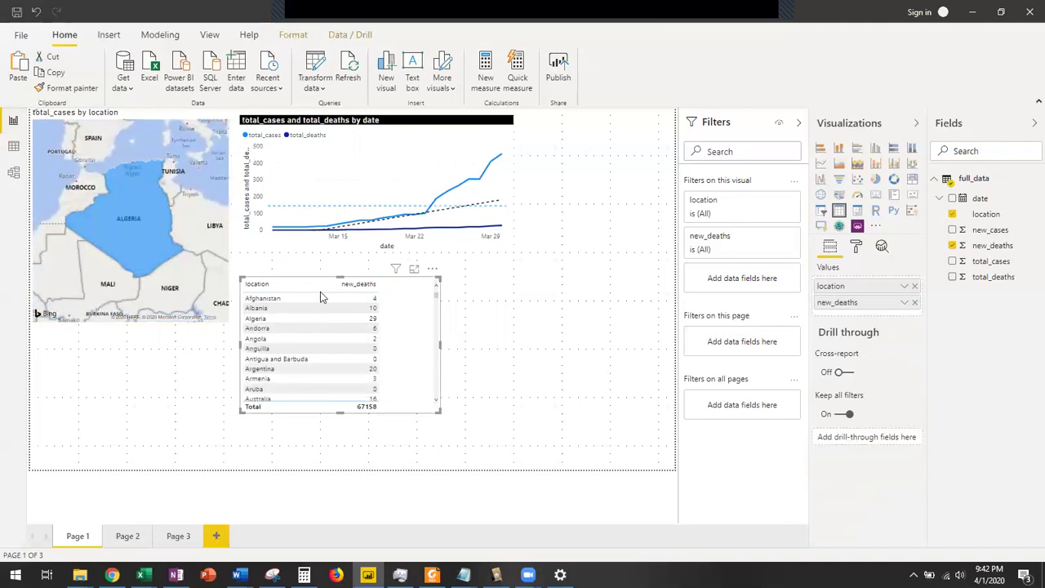
key(Escape)
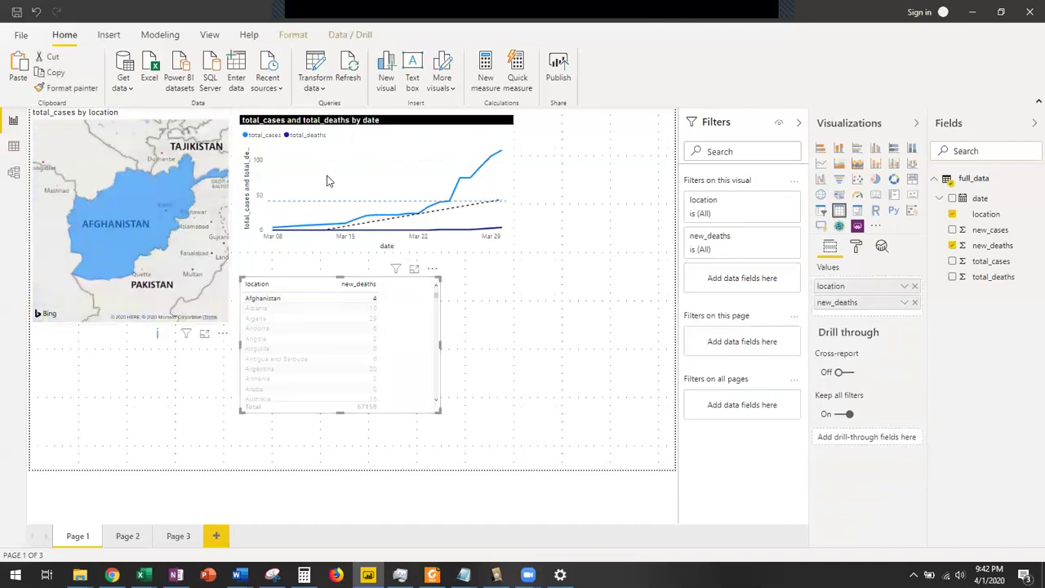
mouse_move(420, 165)
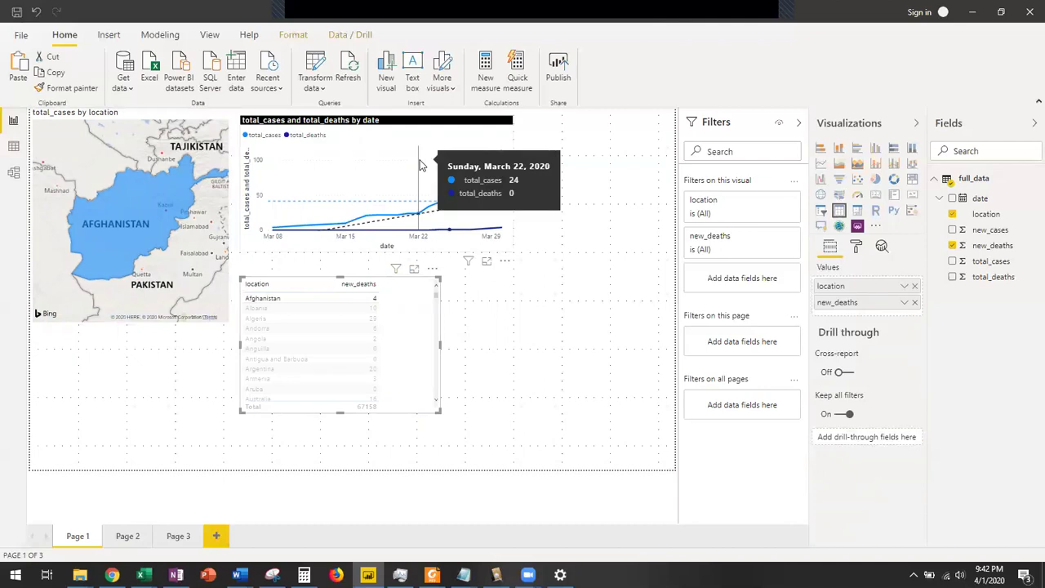